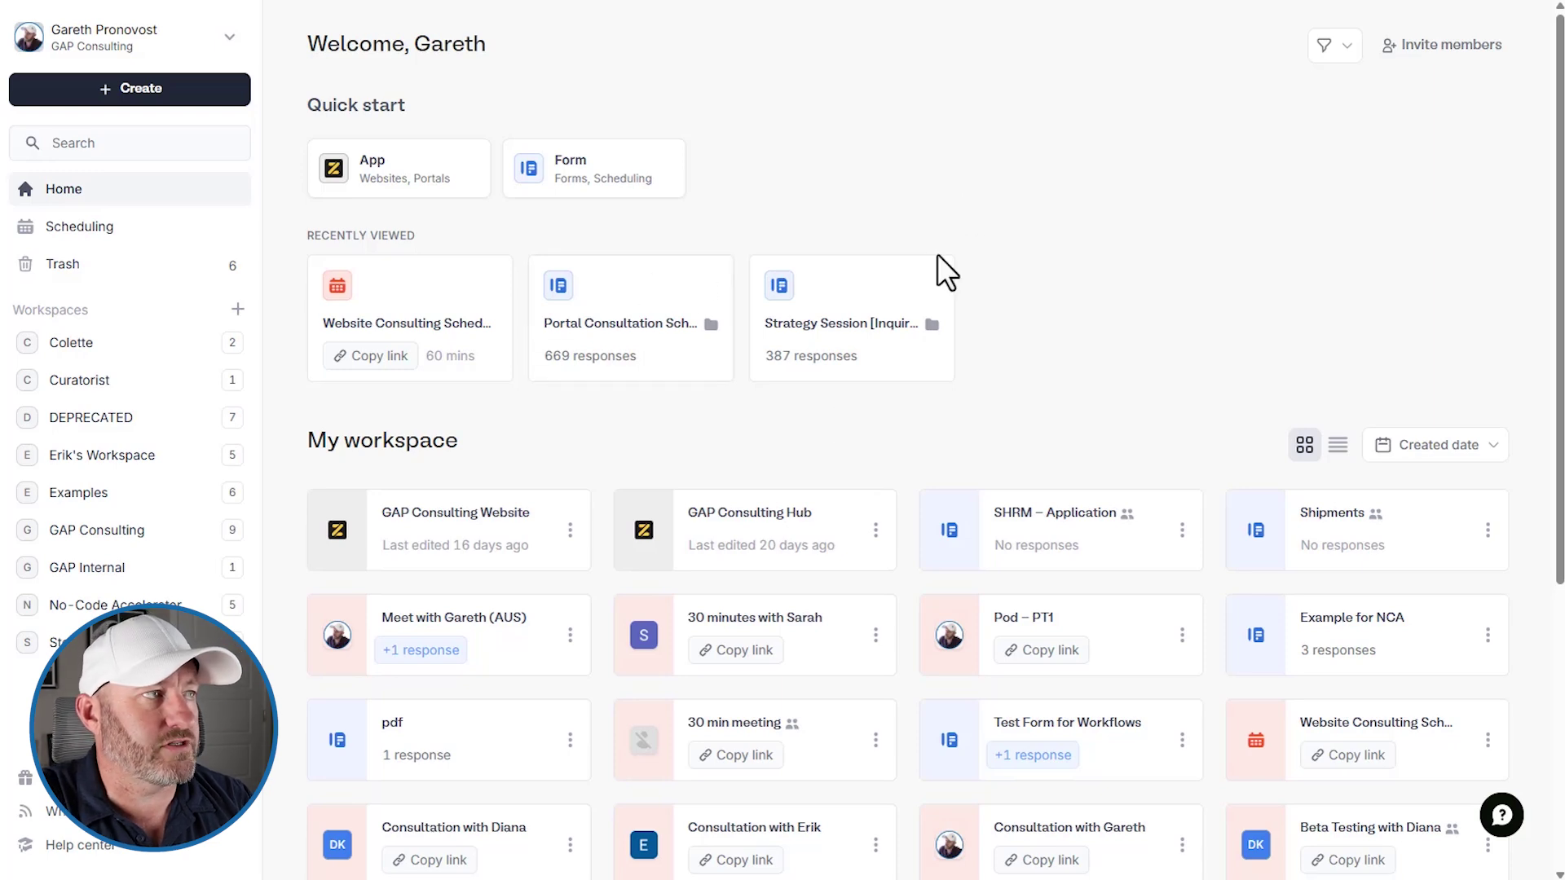
Open the Create dropdown on the home page, offering Form, Scheduling and Zite
{"action": "left_click", "coordinate": [180, 92]}
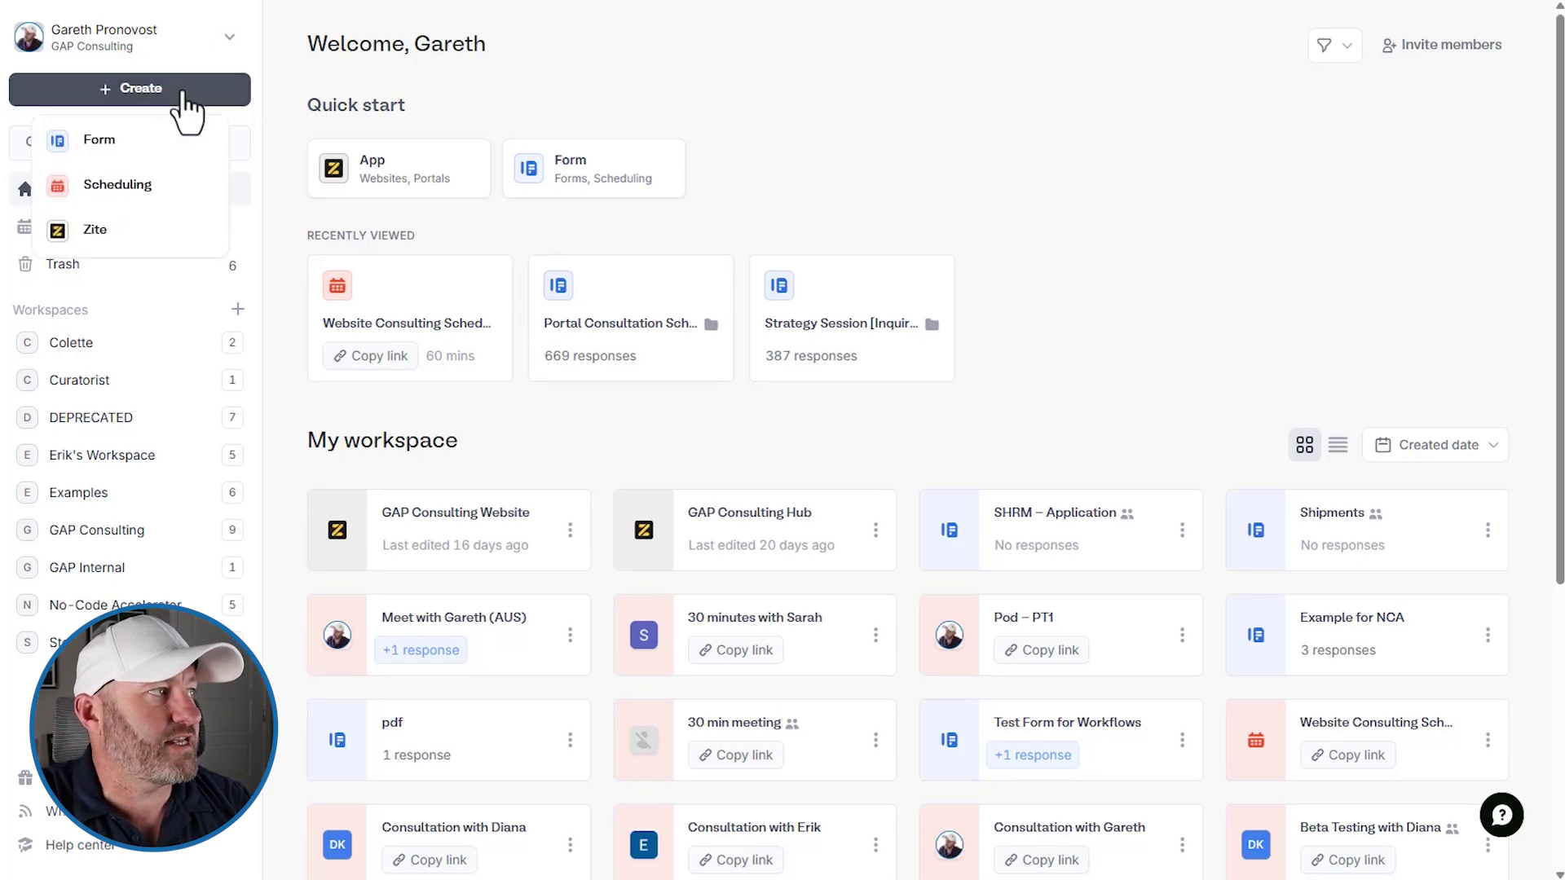
Filter templates to Application forms and preview the Job Application Form Template
{"action": "left_click", "coordinate": [110, 145]}
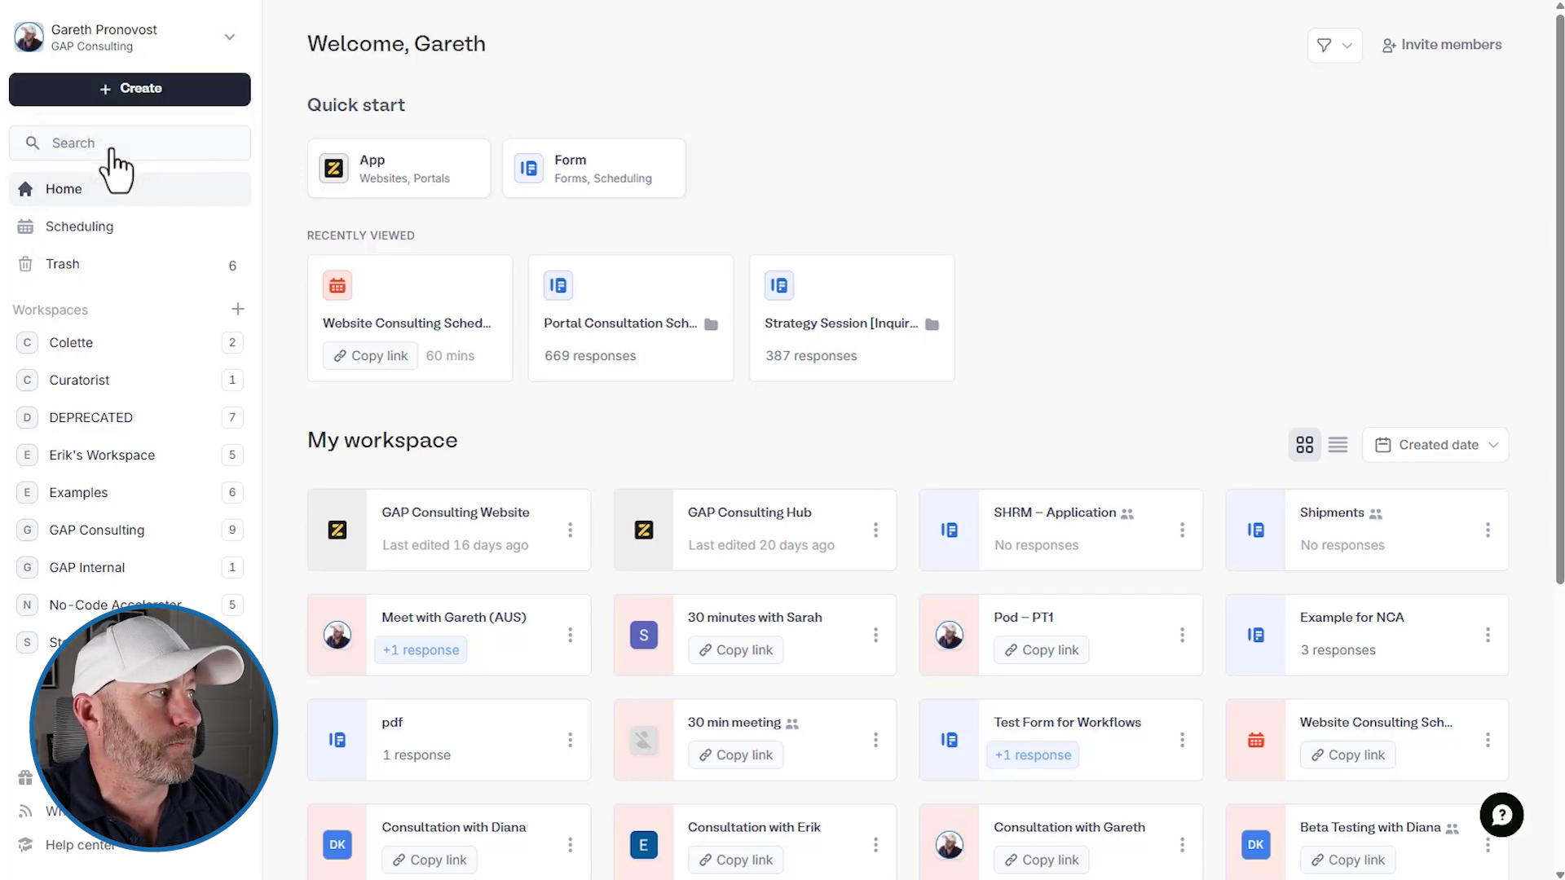
{"action": "left_click", "coordinate": [774, 419]}
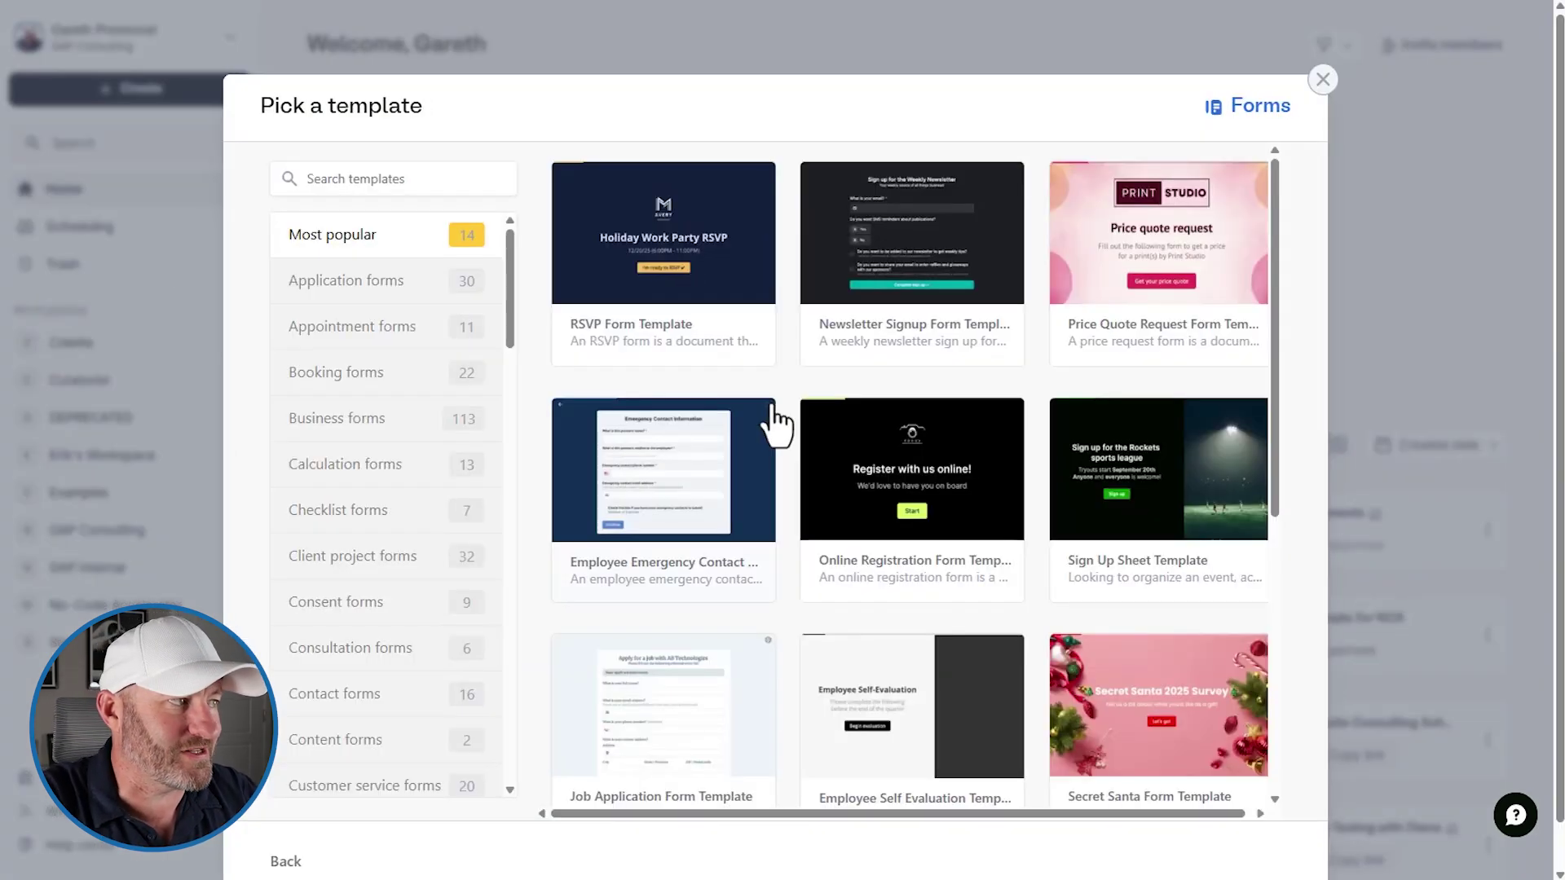
{"action": "left_click", "coordinate": [346, 298]}
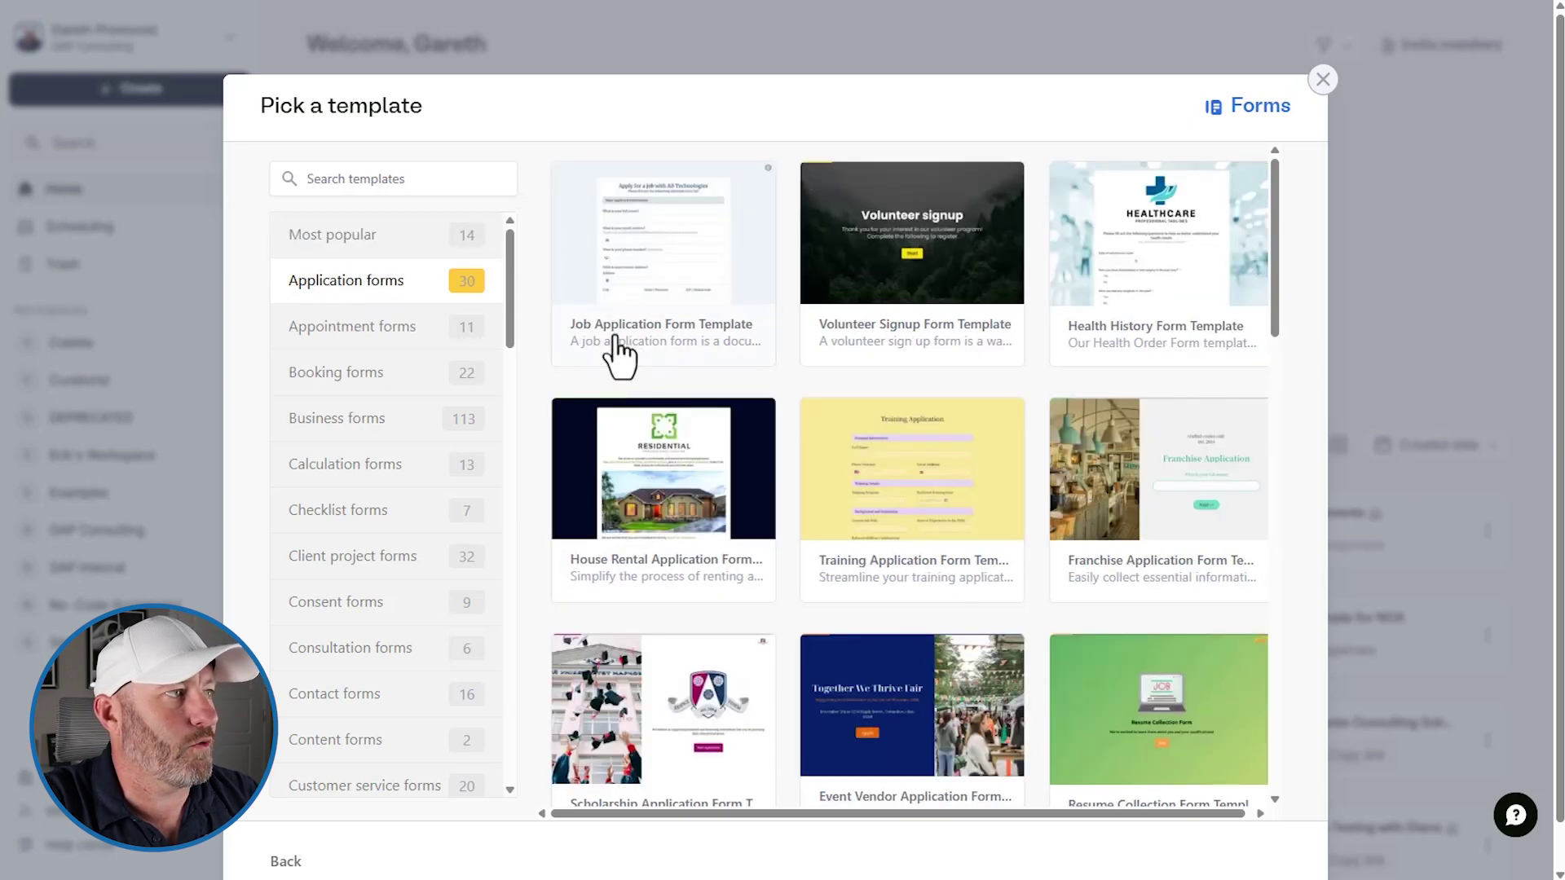
{"action": "left_click", "coordinate": [650, 326]}
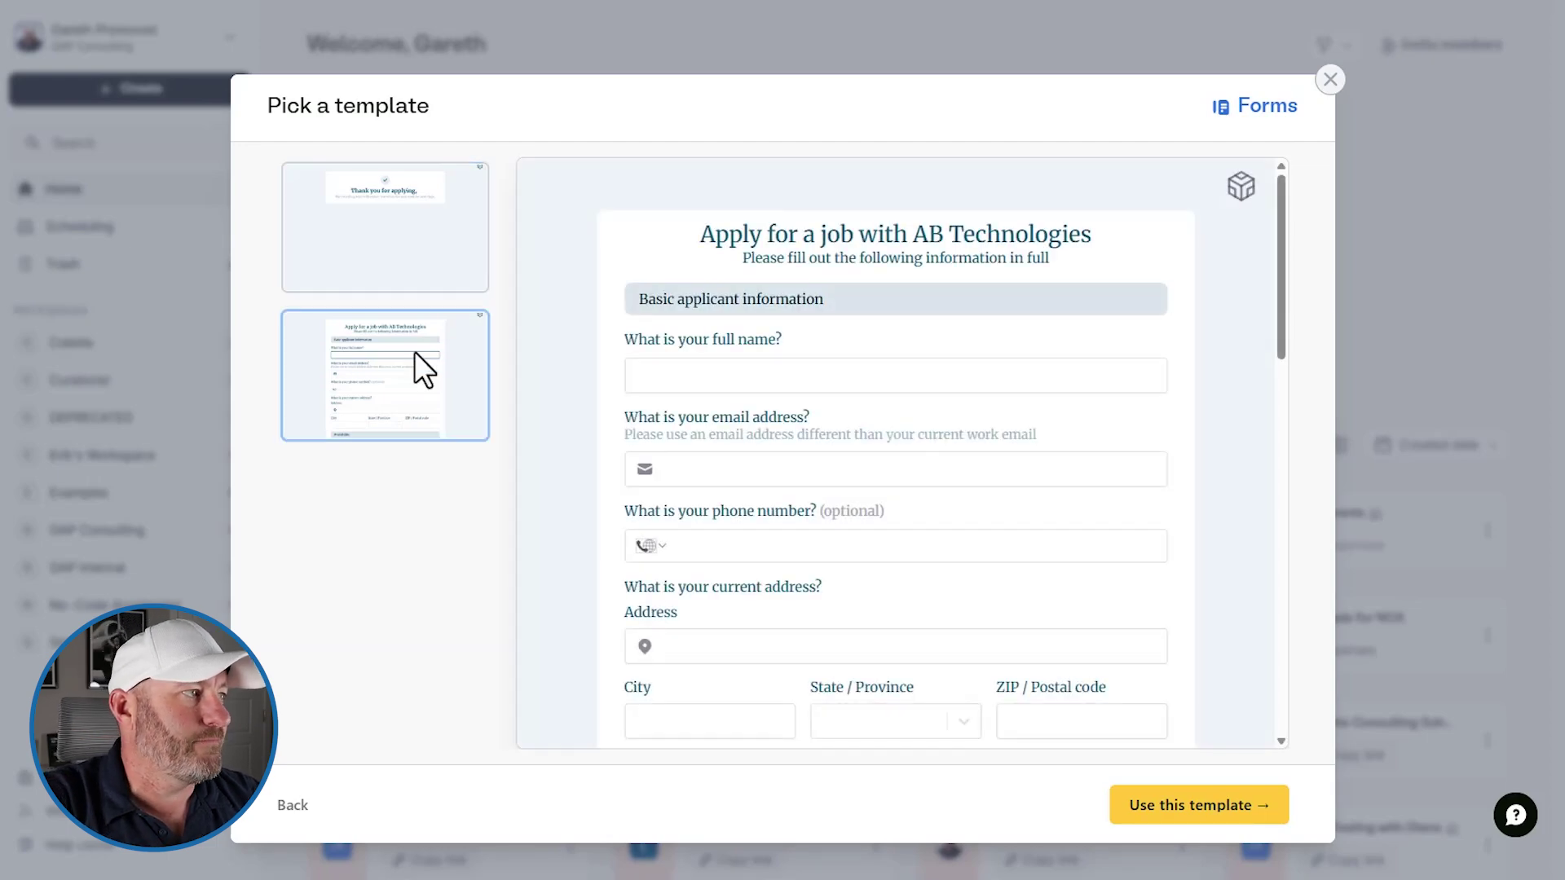
Review the template, including its thank-you ending page, and create the form from it
{"action": "scroll", "coordinate": [1063, 521], "scroll_direction": "down", "scroll_amount": 5}
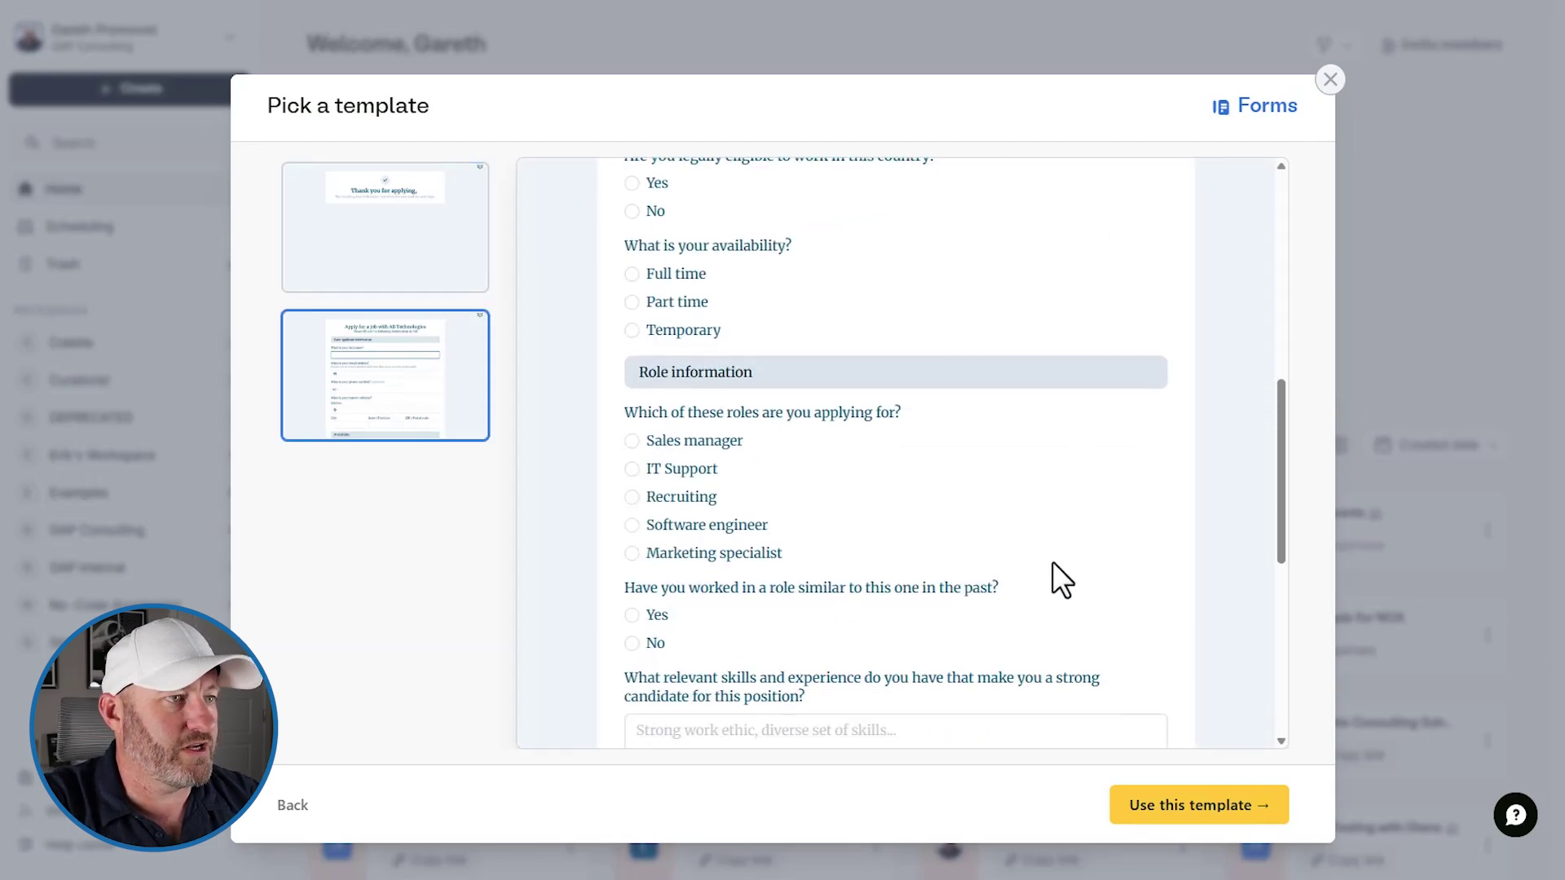
{"action": "scroll", "coordinate": [1051, 567], "scroll_direction": "down", "scroll_amount": 5}
{"action": "scroll", "coordinate": [1049, 570], "scroll_direction": "up", "scroll_amount": 6}
{"action": "scroll", "coordinate": [1049, 571], "scroll_direction": "up", "scroll_amount": 5}
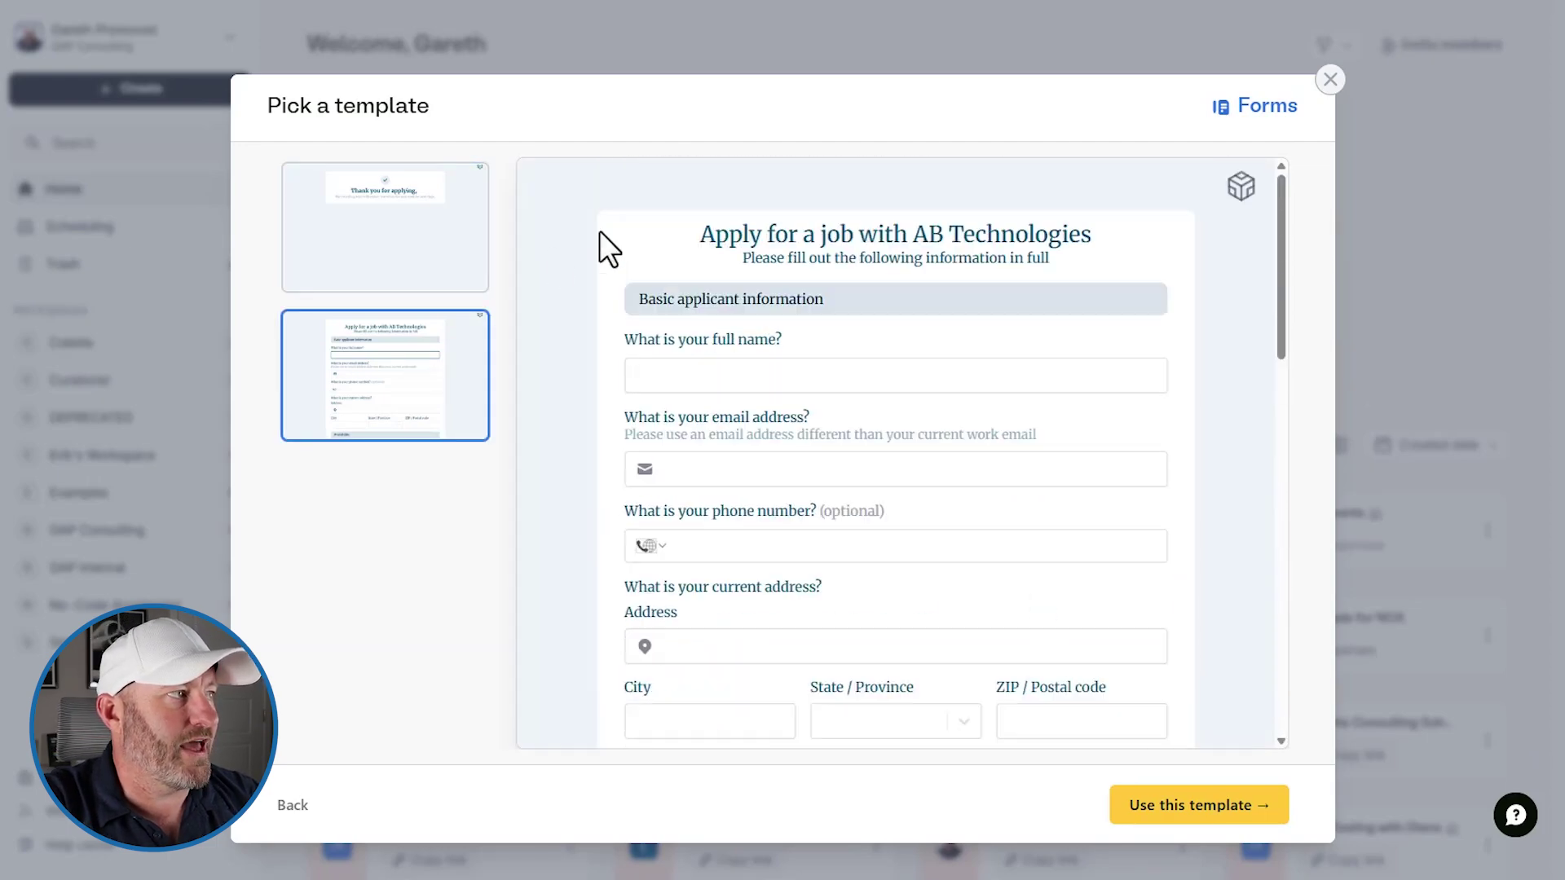
{"action": "left_click", "coordinate": [447, 248]}
{"action": "left_click", "coordinate": [1229, 806]}
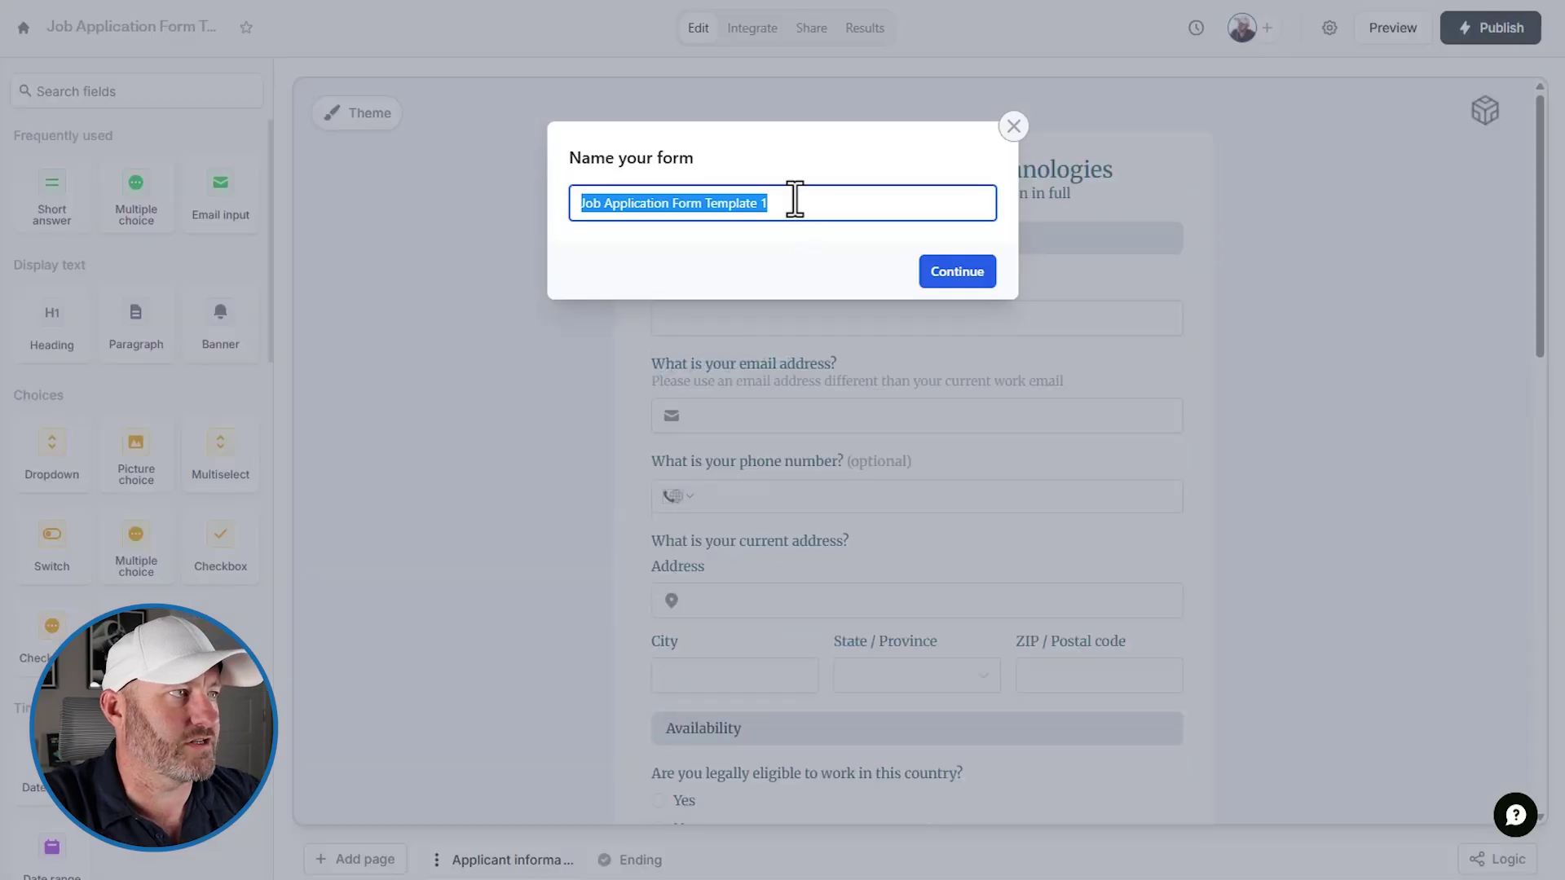
Name the form 'Job Application Form Template EXAMPLE' and continue to the editor
{"action": "left_click", "coordinate": [795, 205]}
{"action": "type", "text": "EXAMPLE"}
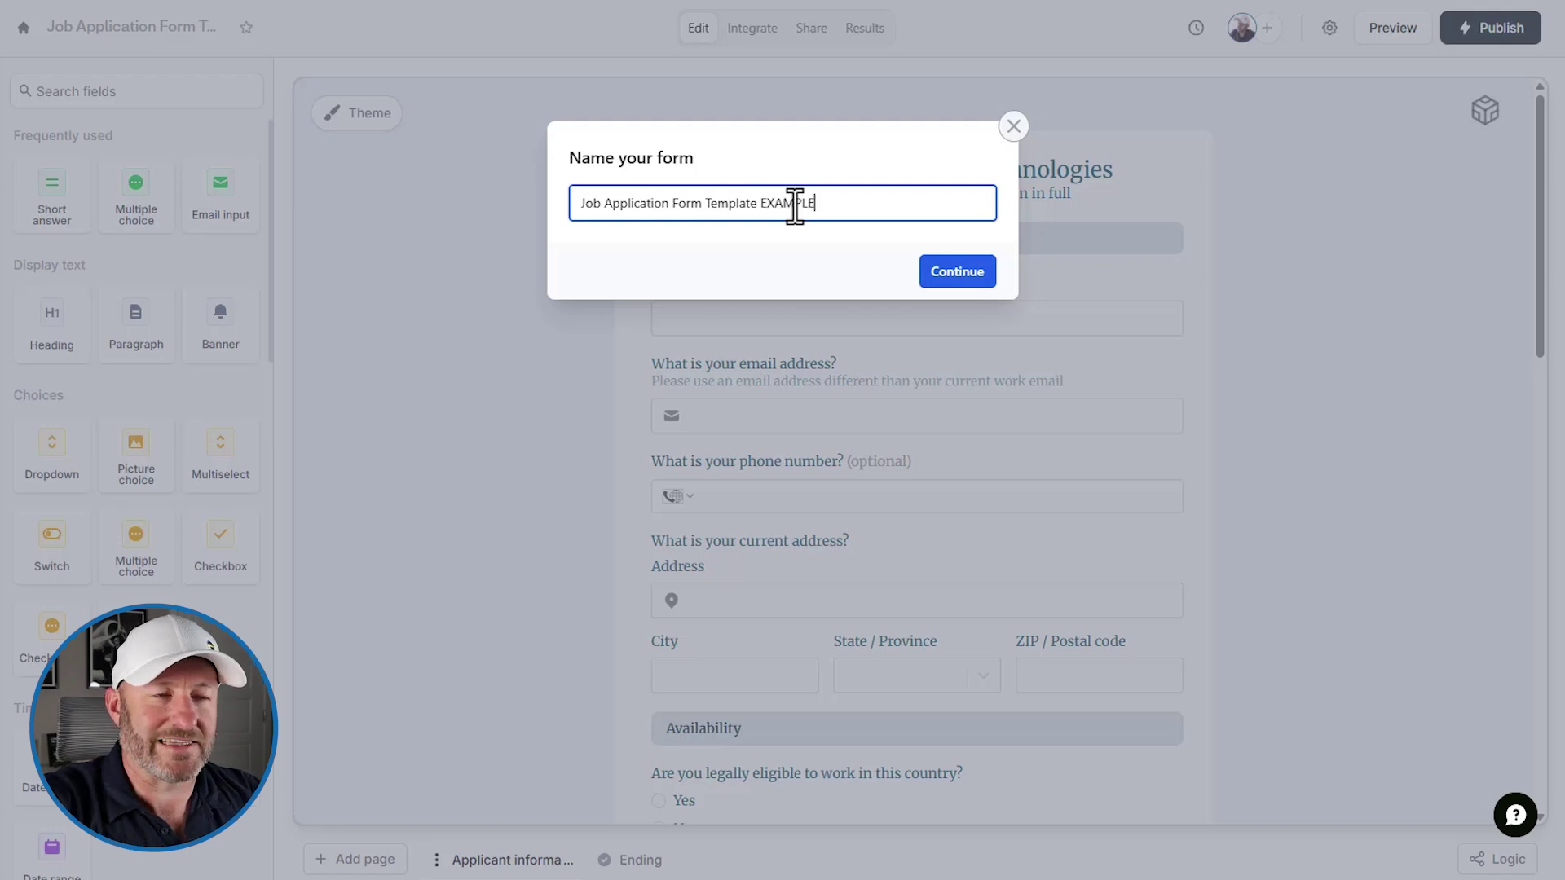
{"action": "left_click", "coordinate": [969, 277]}
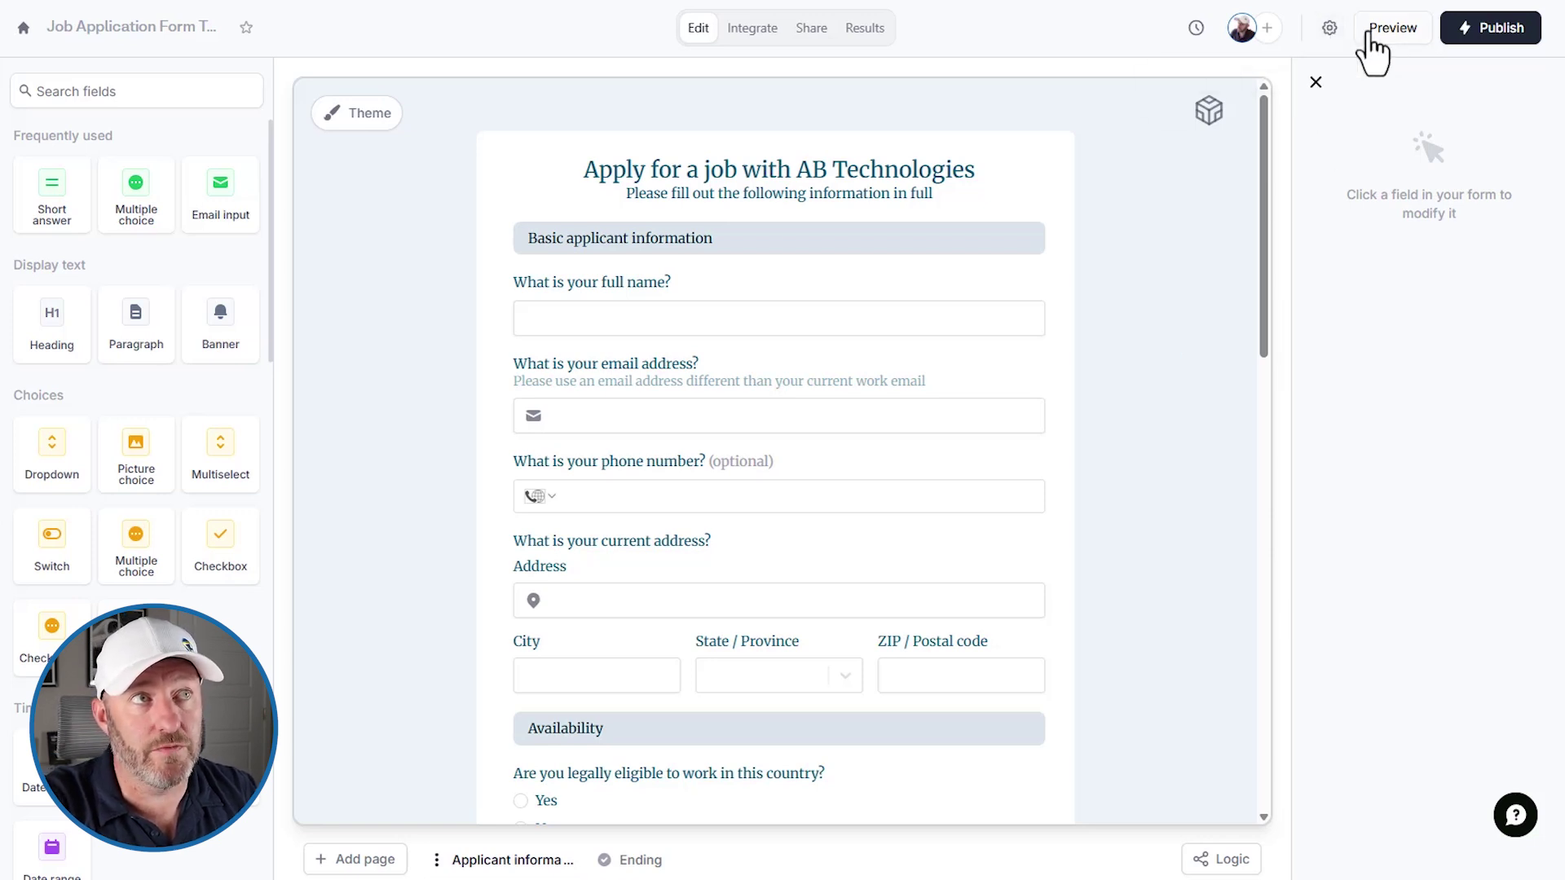
Check the Language settings (English default, translations off), then close Settings
{"action": "left_click", "coordinate": [1329, 32]}
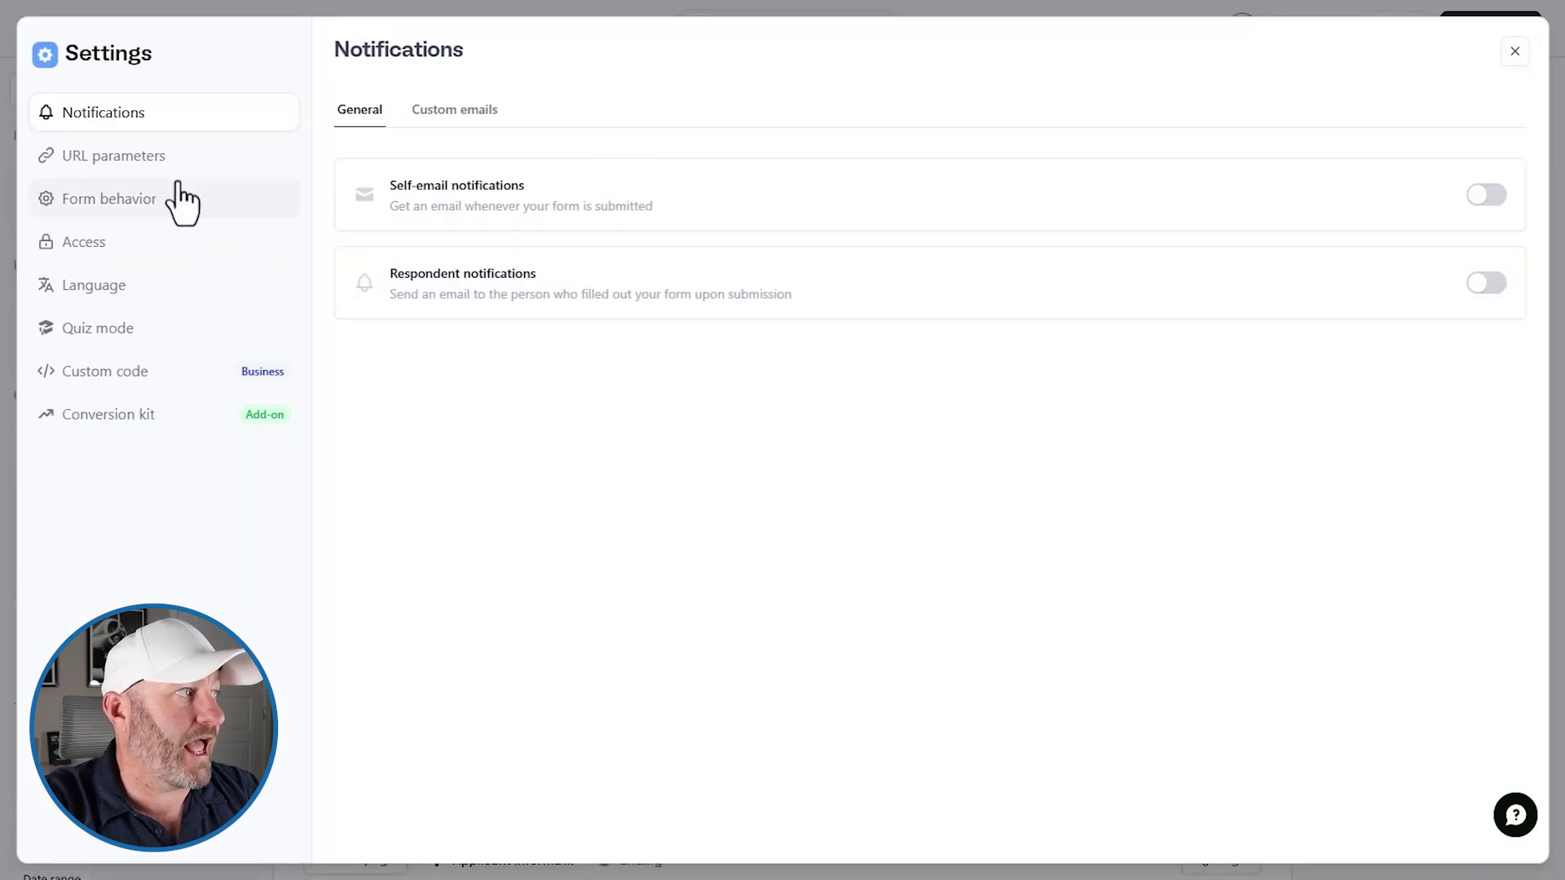
{"action": "left_click", "coordinate": [132, 308]}
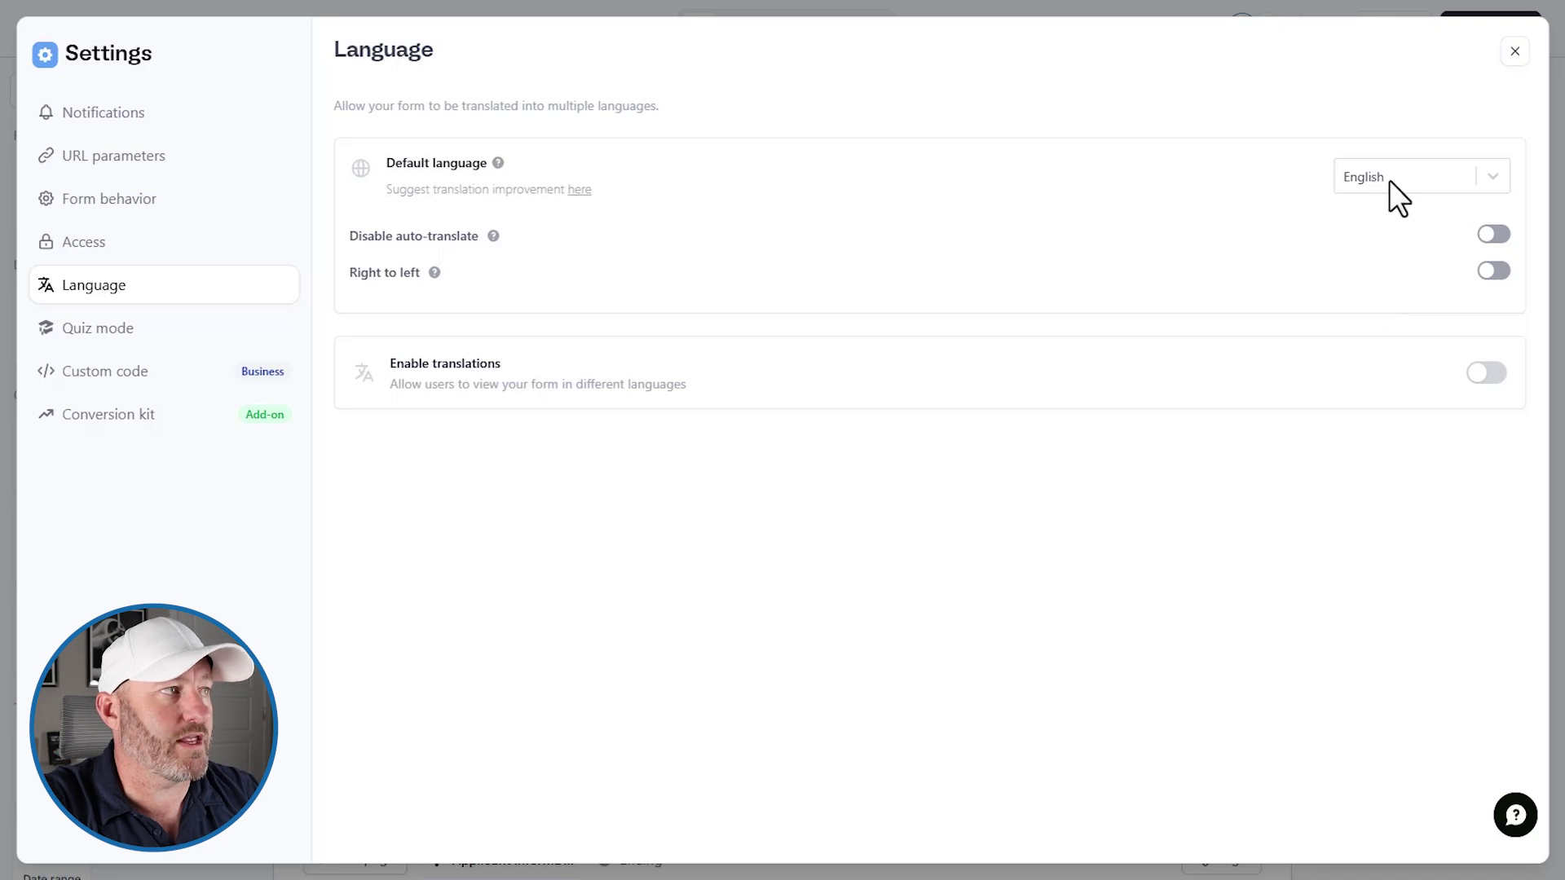
{"action": "mouse_move", "coordinate": [497, 163]}
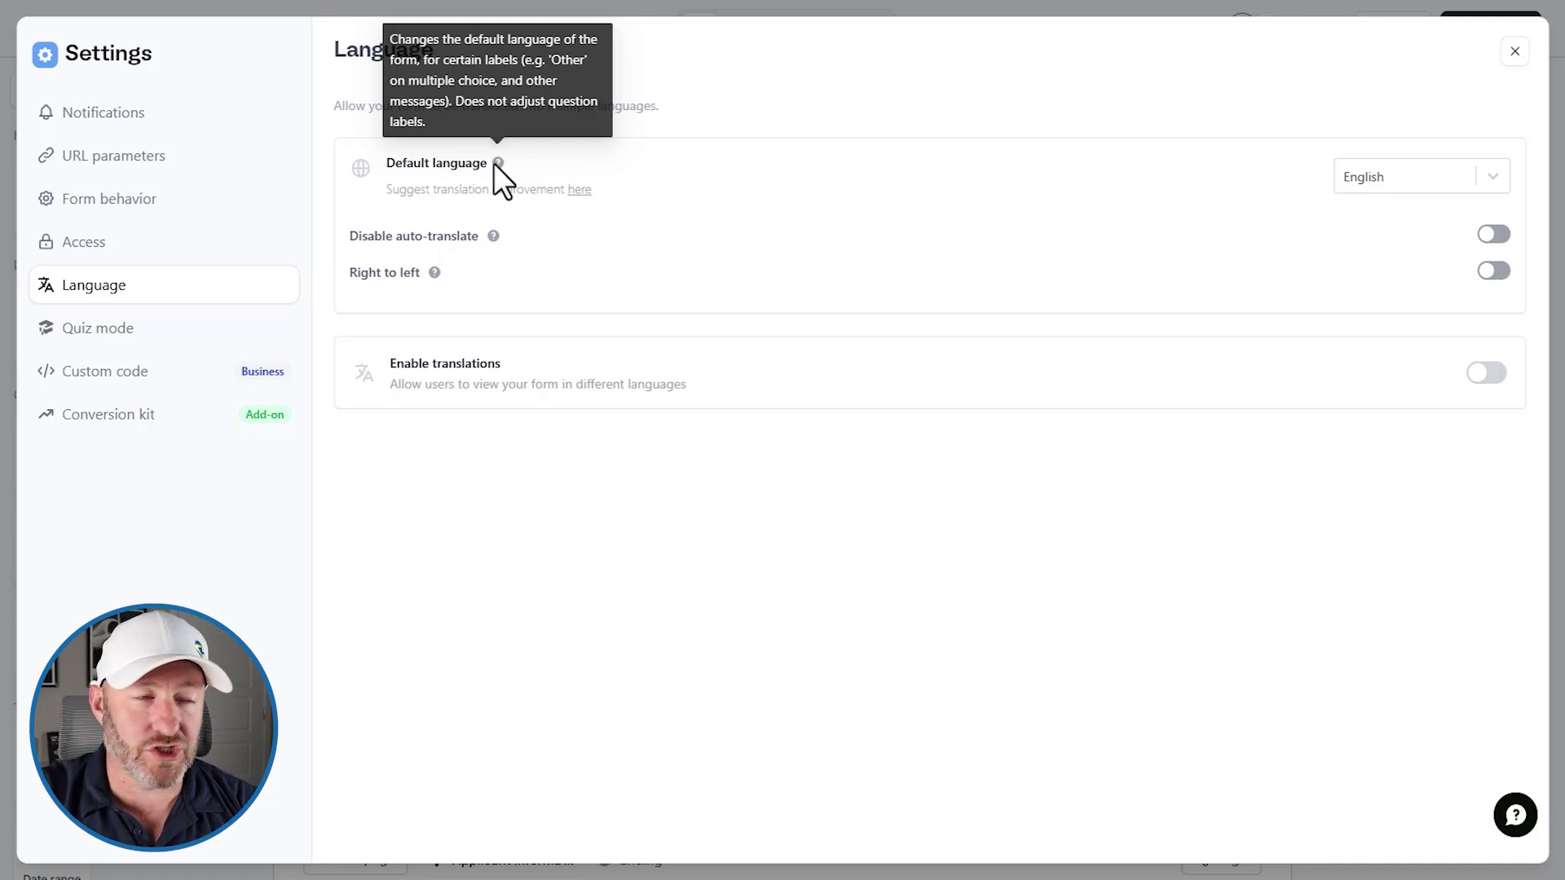
{"action": "left_click", "coordinate": [1515, 52]}
{"action": "mouse_move", "coordinate": [777, 304]}
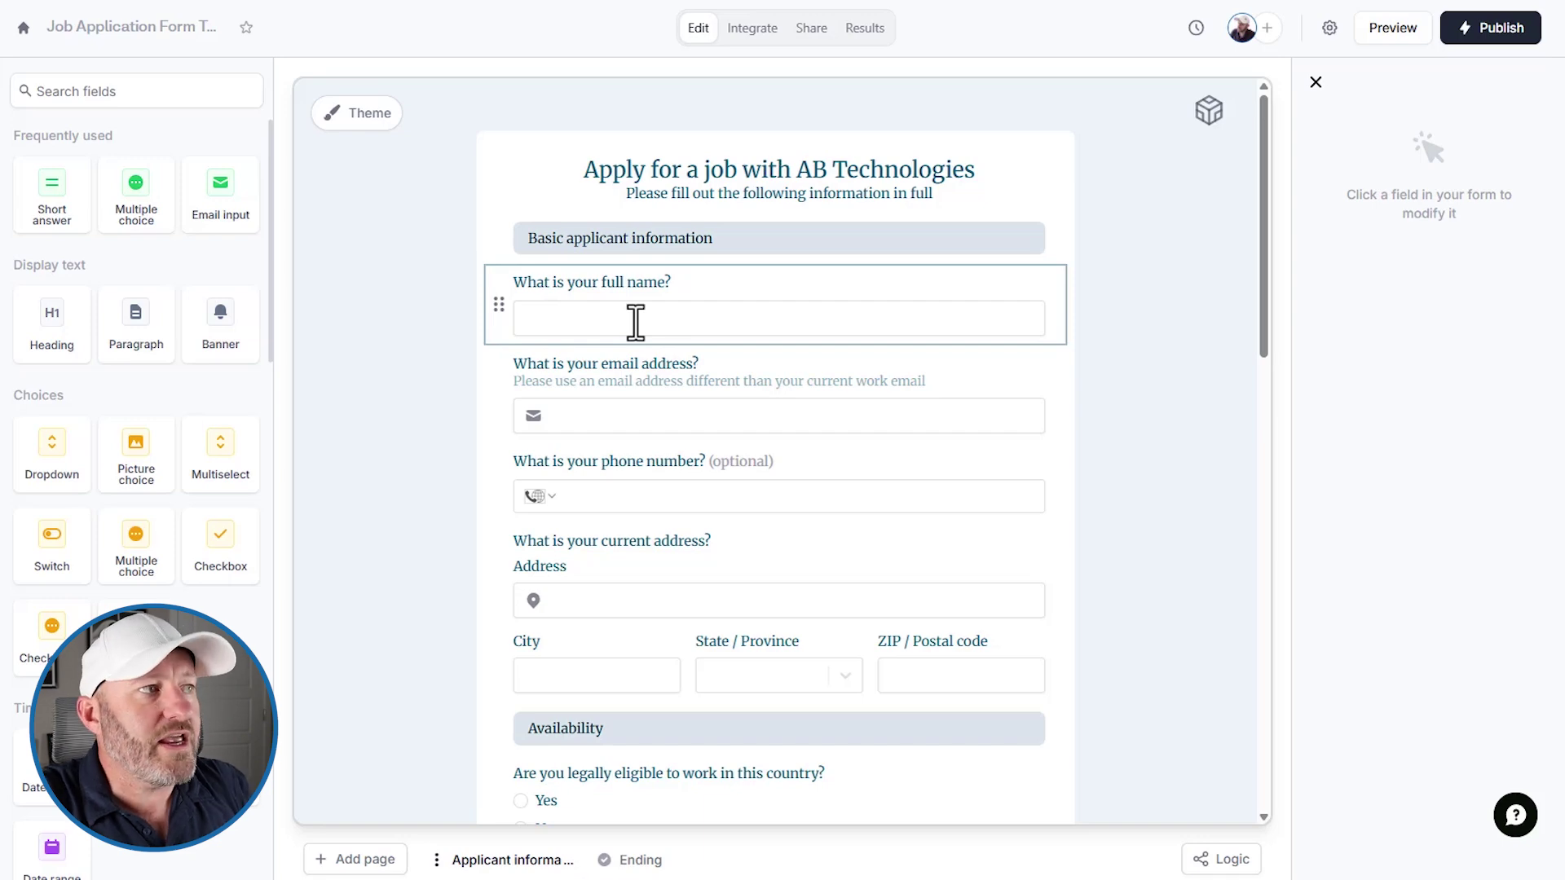
{"action": "left_click", "coordinate": [622, 283]}
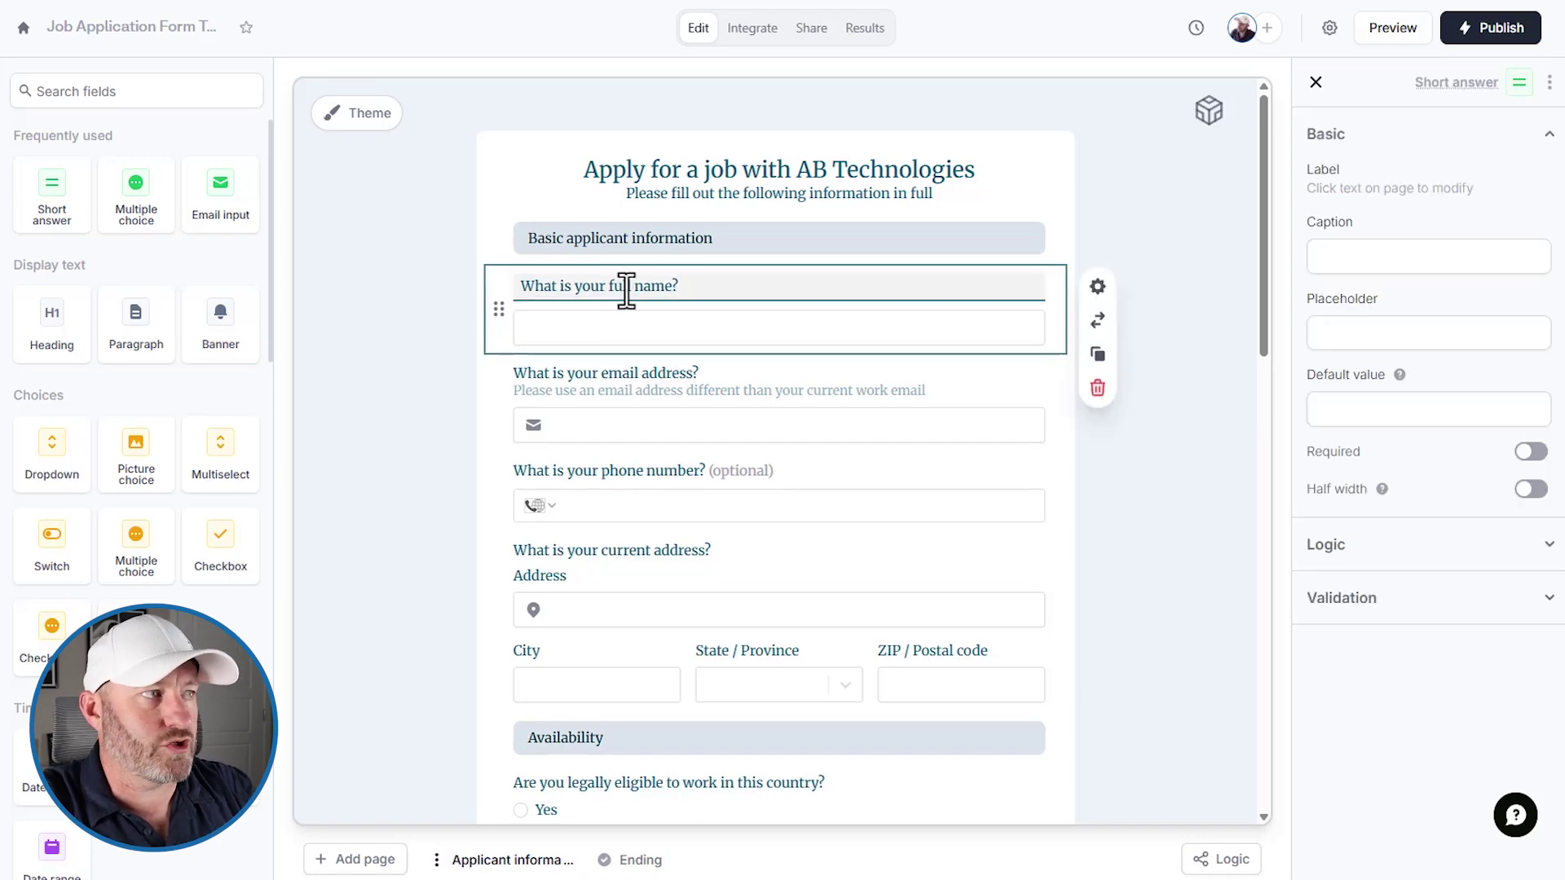
{"action": "triple_click", "coordinate": [626, 287]}
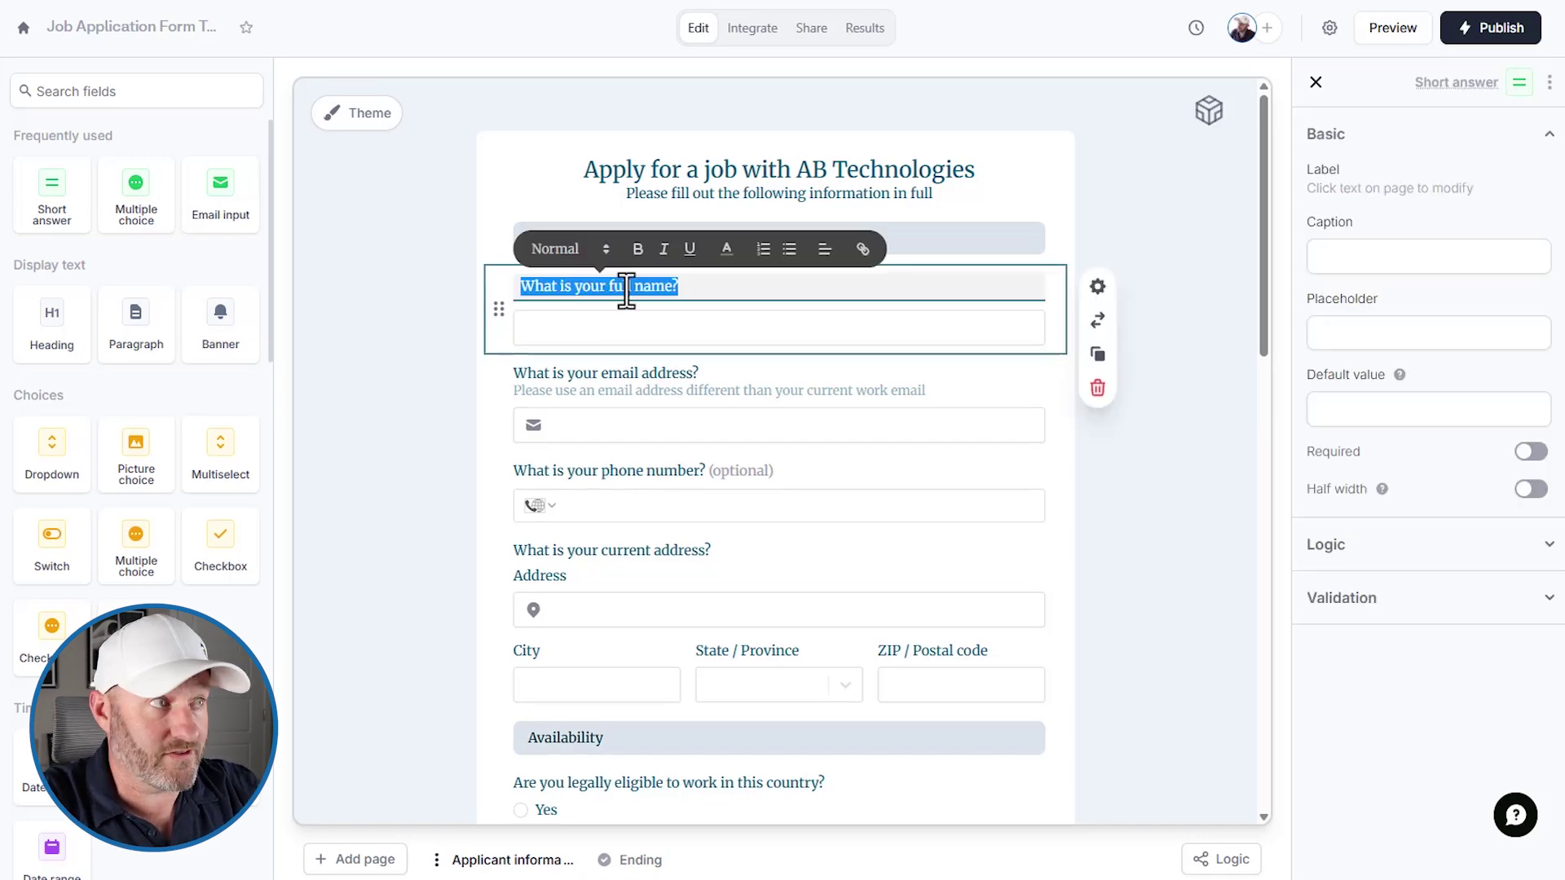
{"action": "left_click", "coordinate": [1151, 277]}
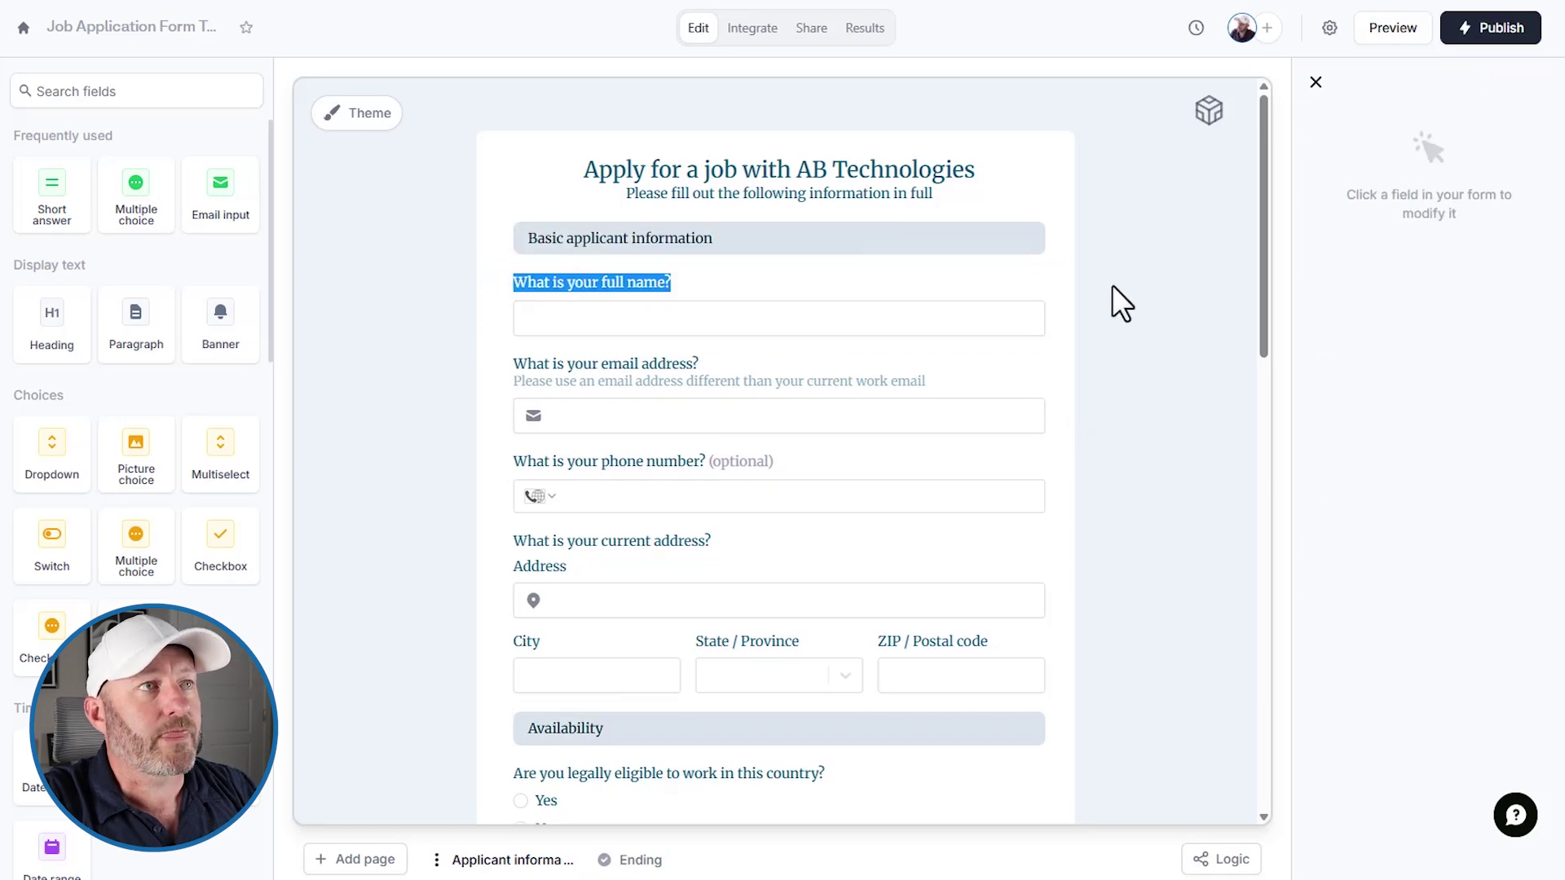
{"action": "left_click", "coordinate": [1330, 29]}
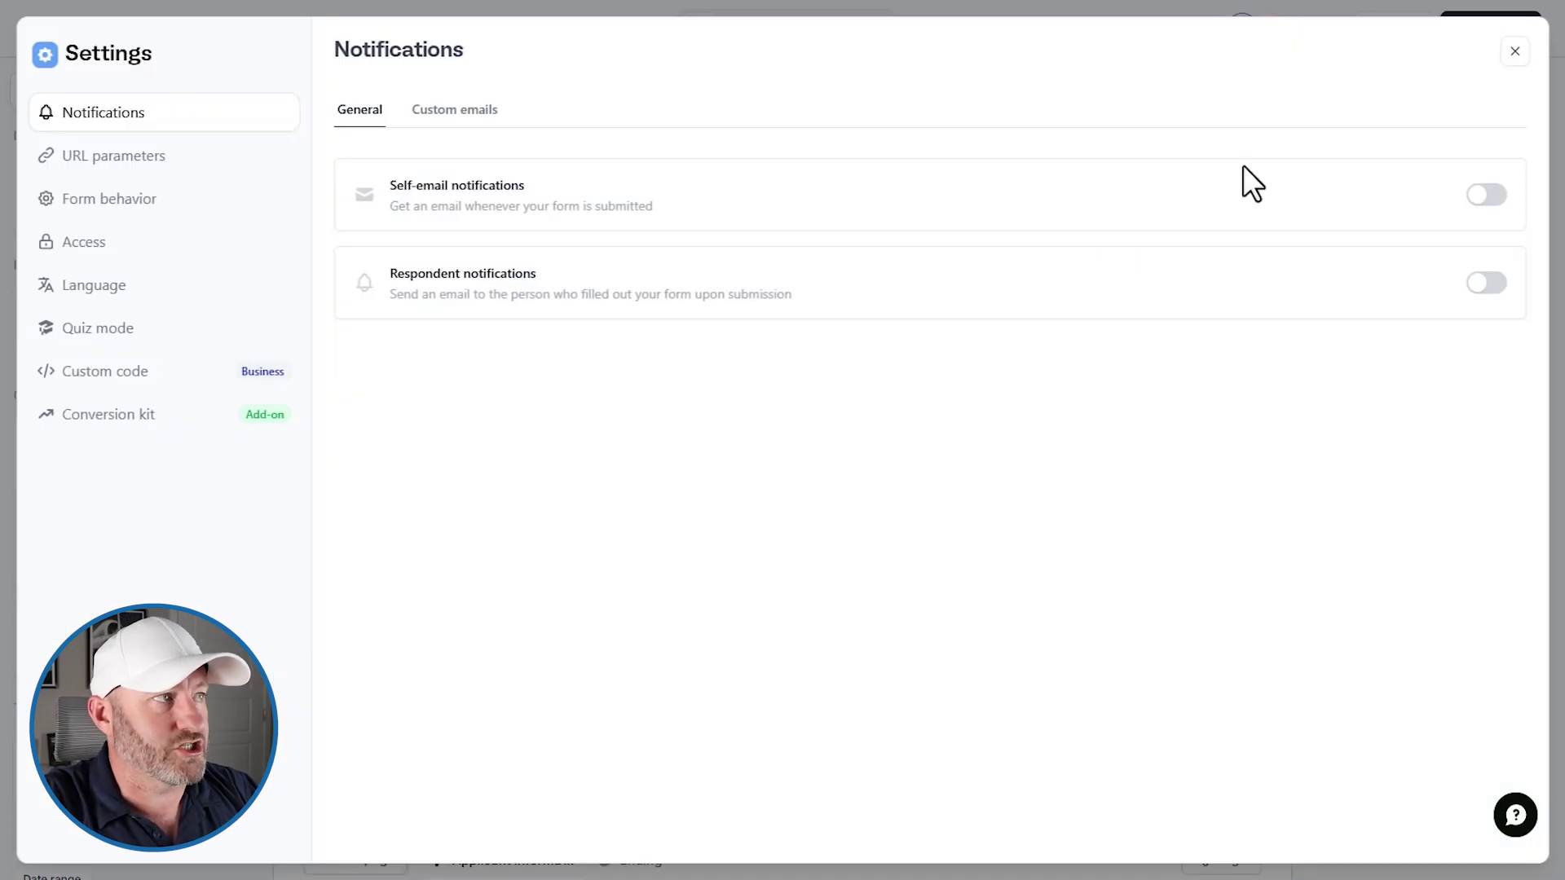
Change the form's default language from English to French in Language settings
{"action": "left_click", "coordinate": [110, 291]}
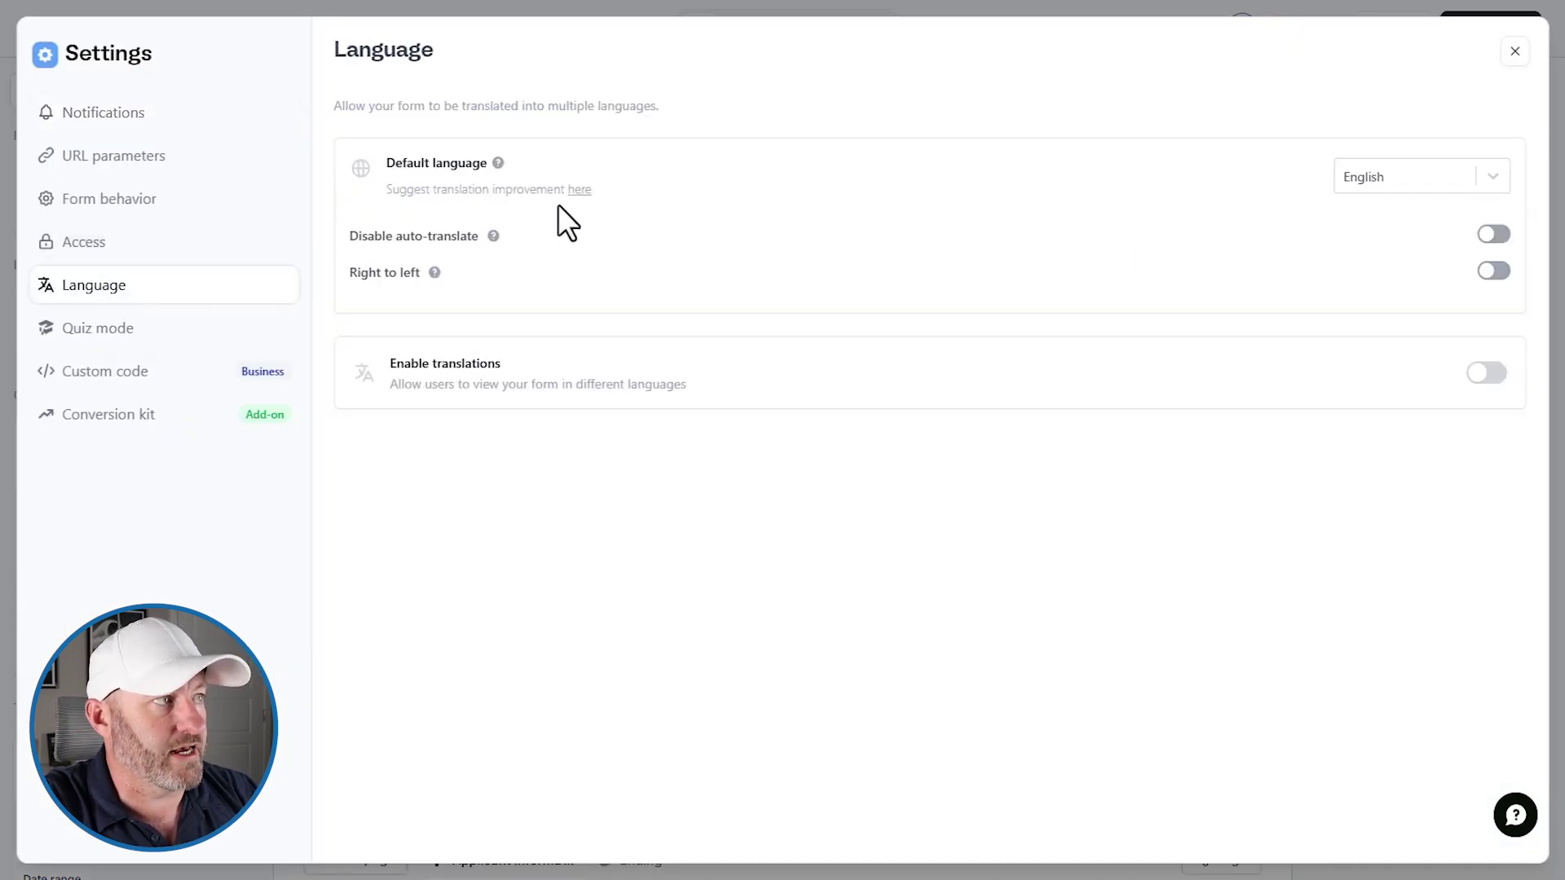
{"action": "left_click", "coordinate": [1402, 176]}
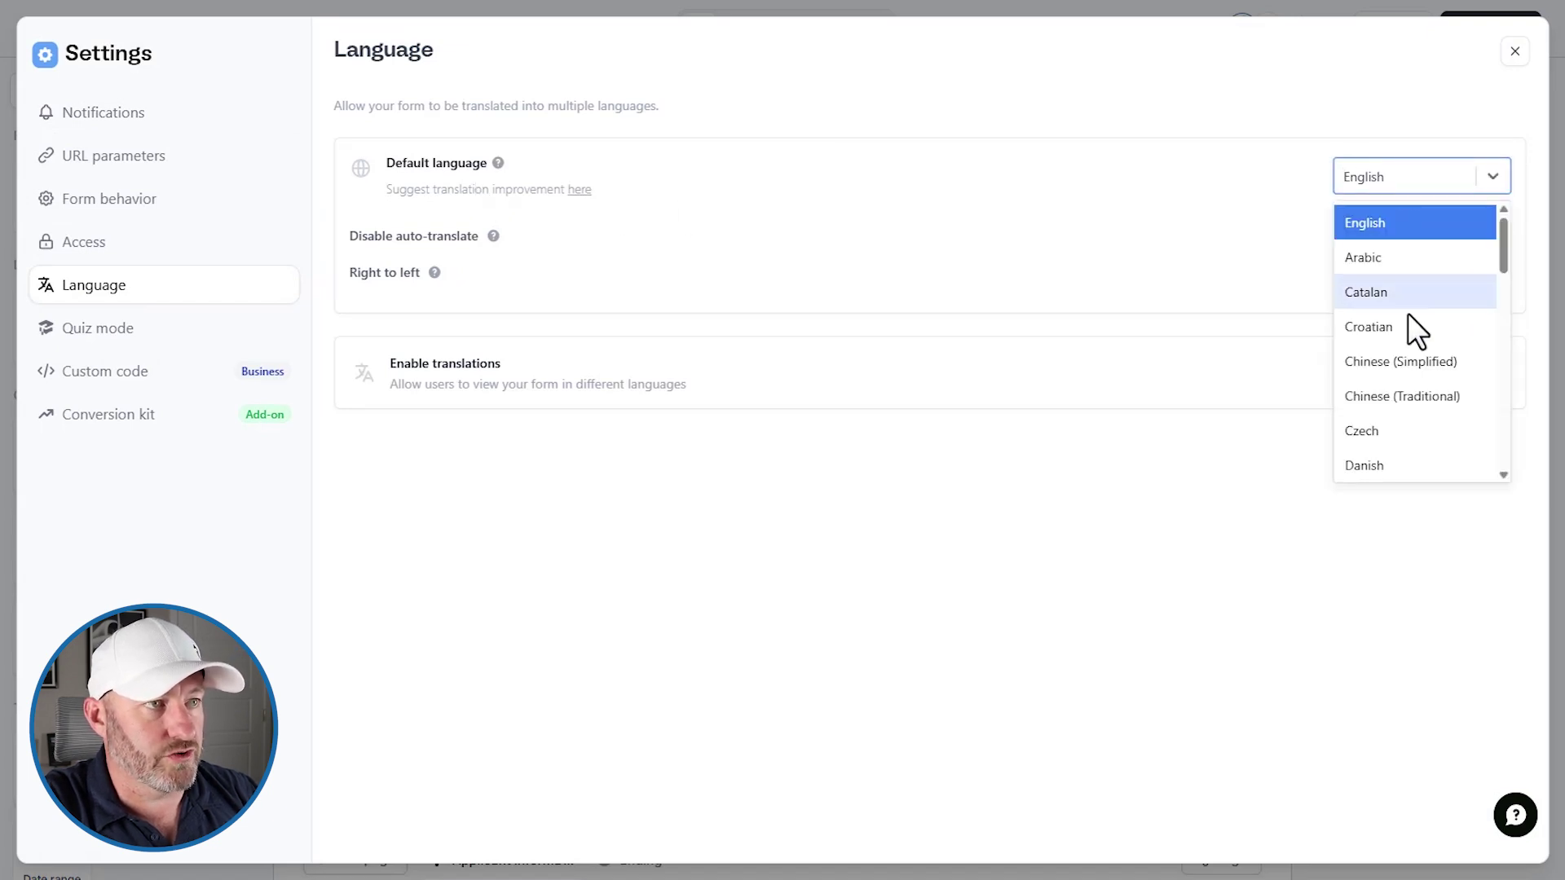
{"action": "scroll", "coordinate": [1388, 432], "scroll_direction": "down", "scroll_amount": 3}
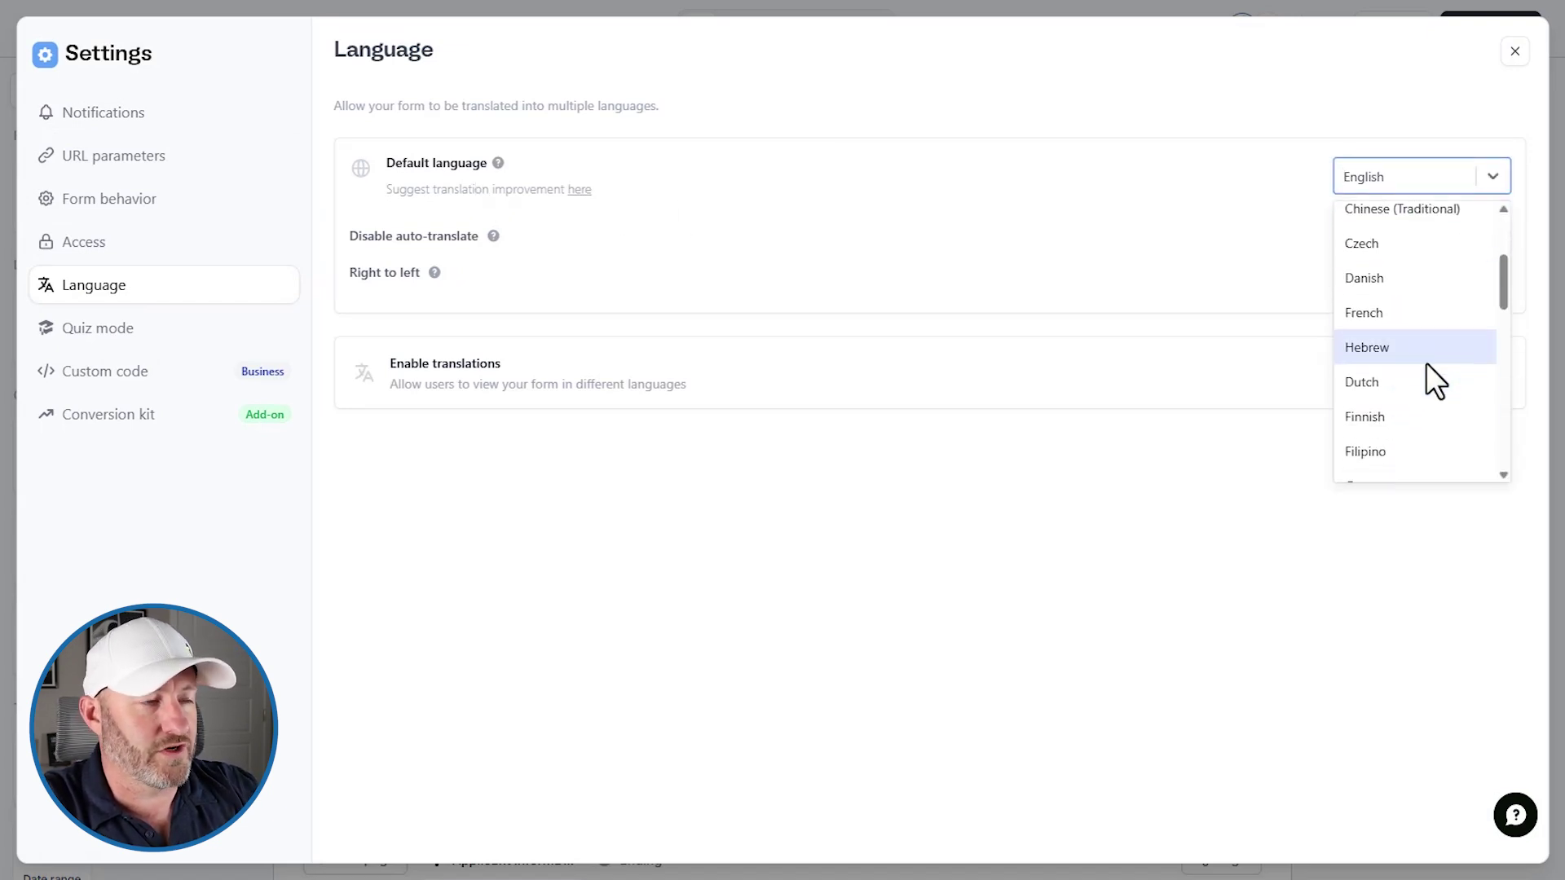
{"action": "scroll", "coordinate": [1425, 364], "scroll_direction": "down", "scroll_amount": 3}
{"action": "scroll", "coordinate": [1425, 380], "scroll_direction": "down", "scroll_amount": 5}
{"action": "scroll", "coordinate": [1424, 399], "scroll_direction": "down", "scroll_amount": 3}
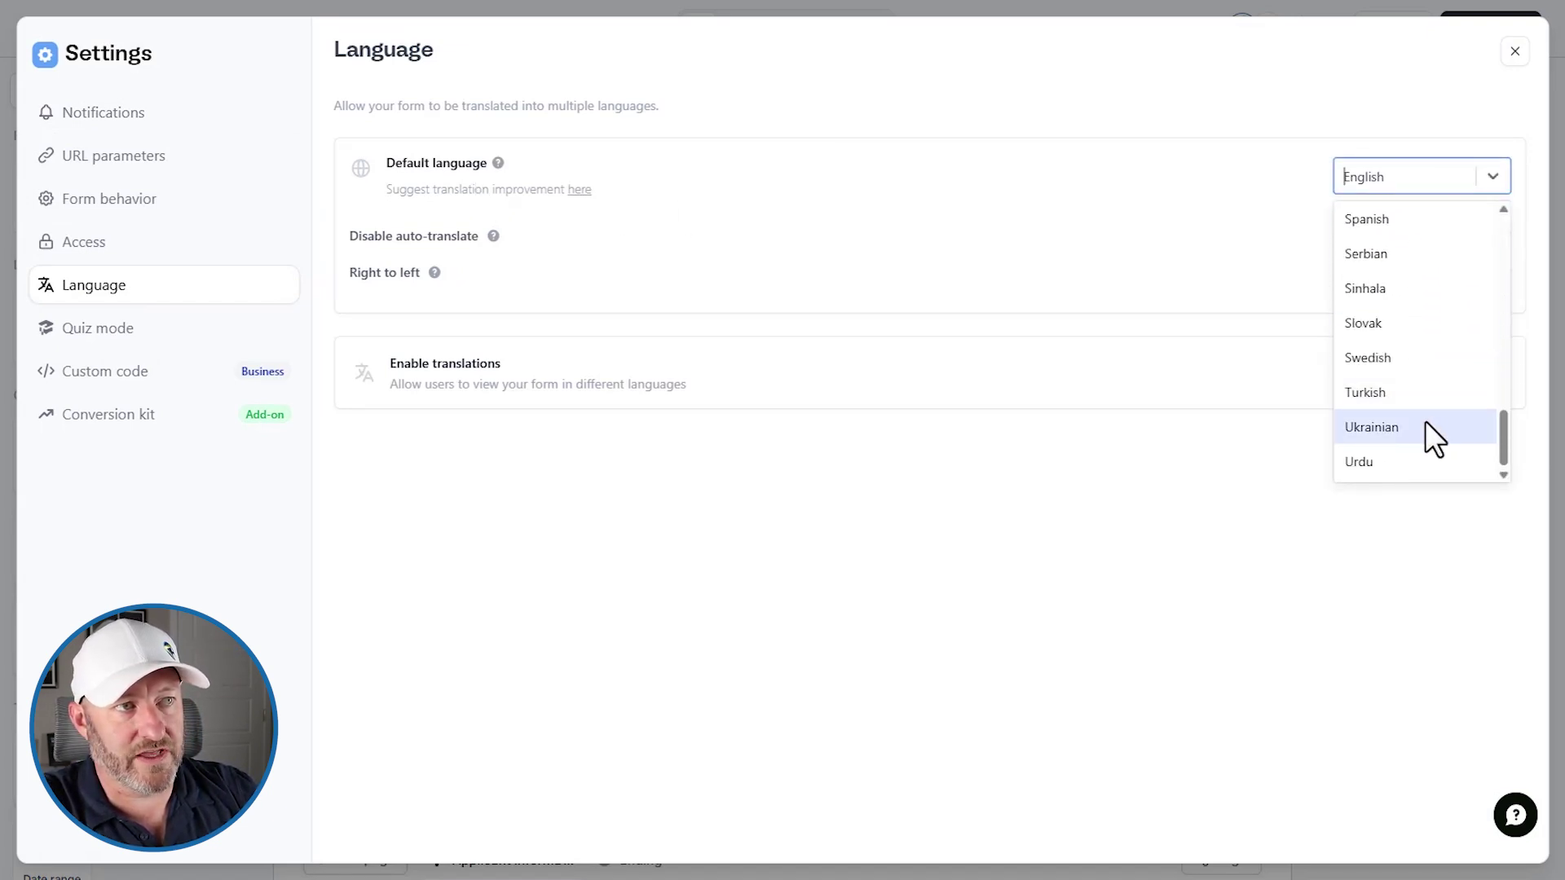
{"action": "scroll", "coordinate": [1424, 420], "scroll_direction": "up", "scroll_amount": 3}
{"action": "scroll", "coordinate": [1425, 421], "scroll_direction": "up", "scroll_amount": 6}
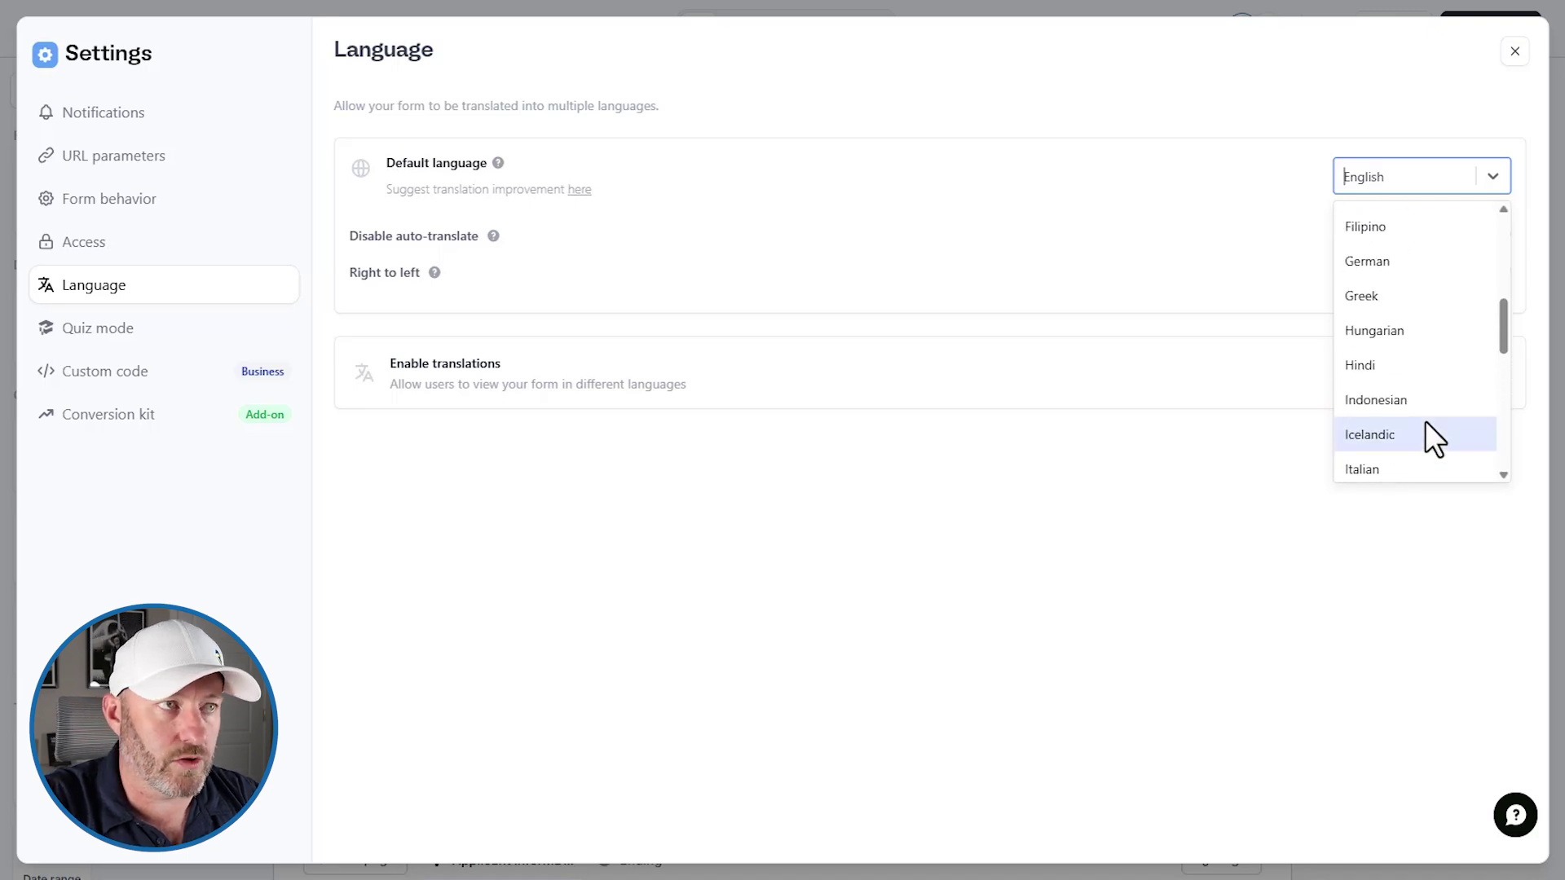
{"action": "scroll", "coordinate": [1425, 420], "scroll_direction": "up", "scroll_amount": 2}
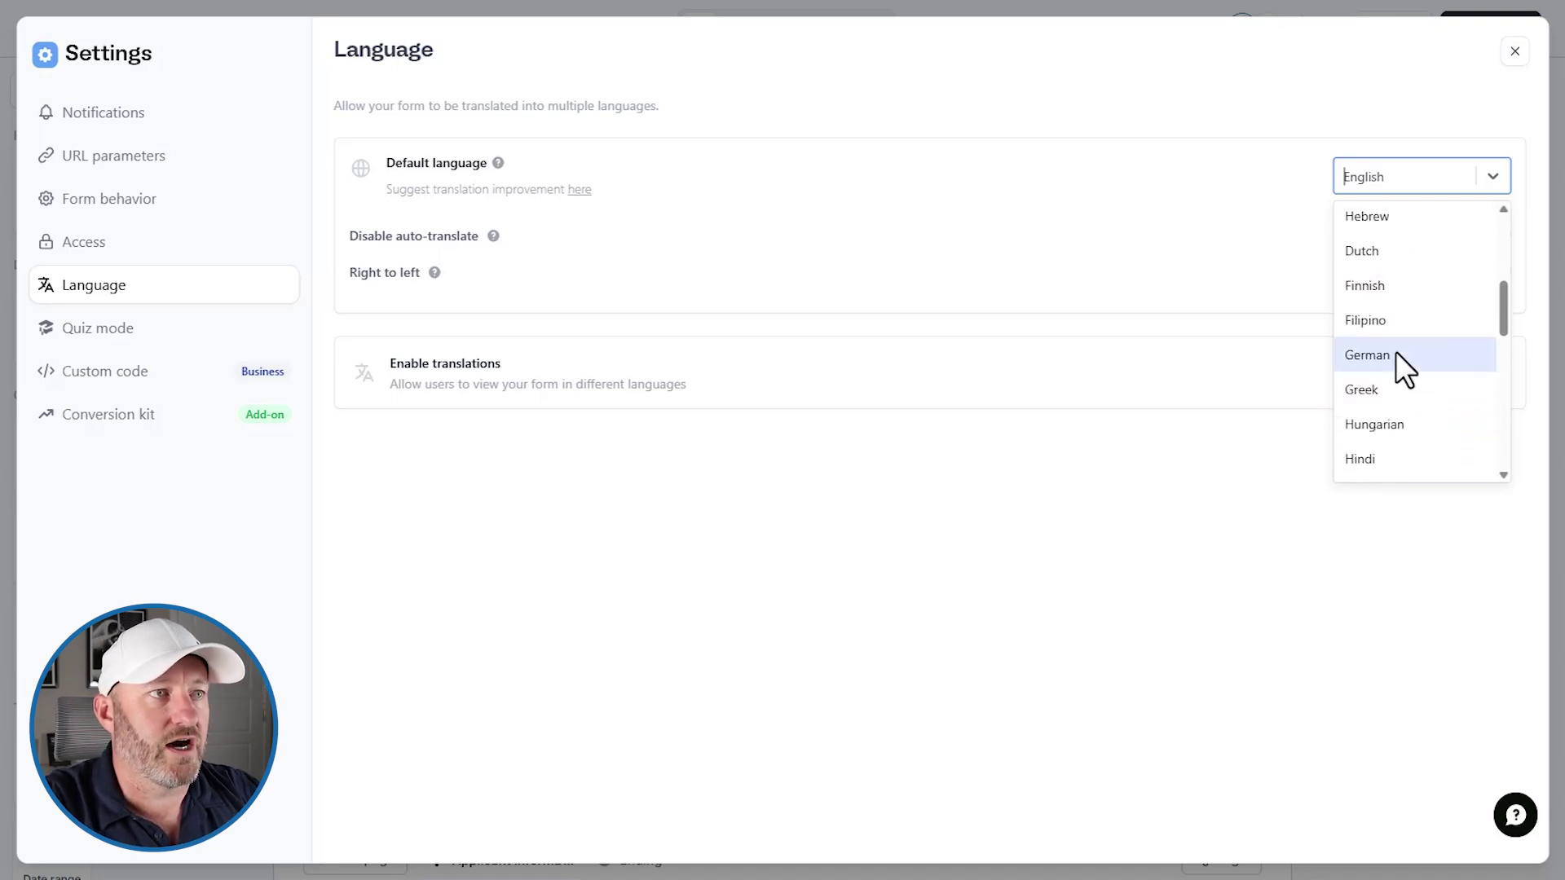
{"action": "scroll", "coordinate": [1396, 352], "scroll_direction": "up", "scroll_amount": 2}
{"action": "left_click", "coordinate": [1381, 283]}
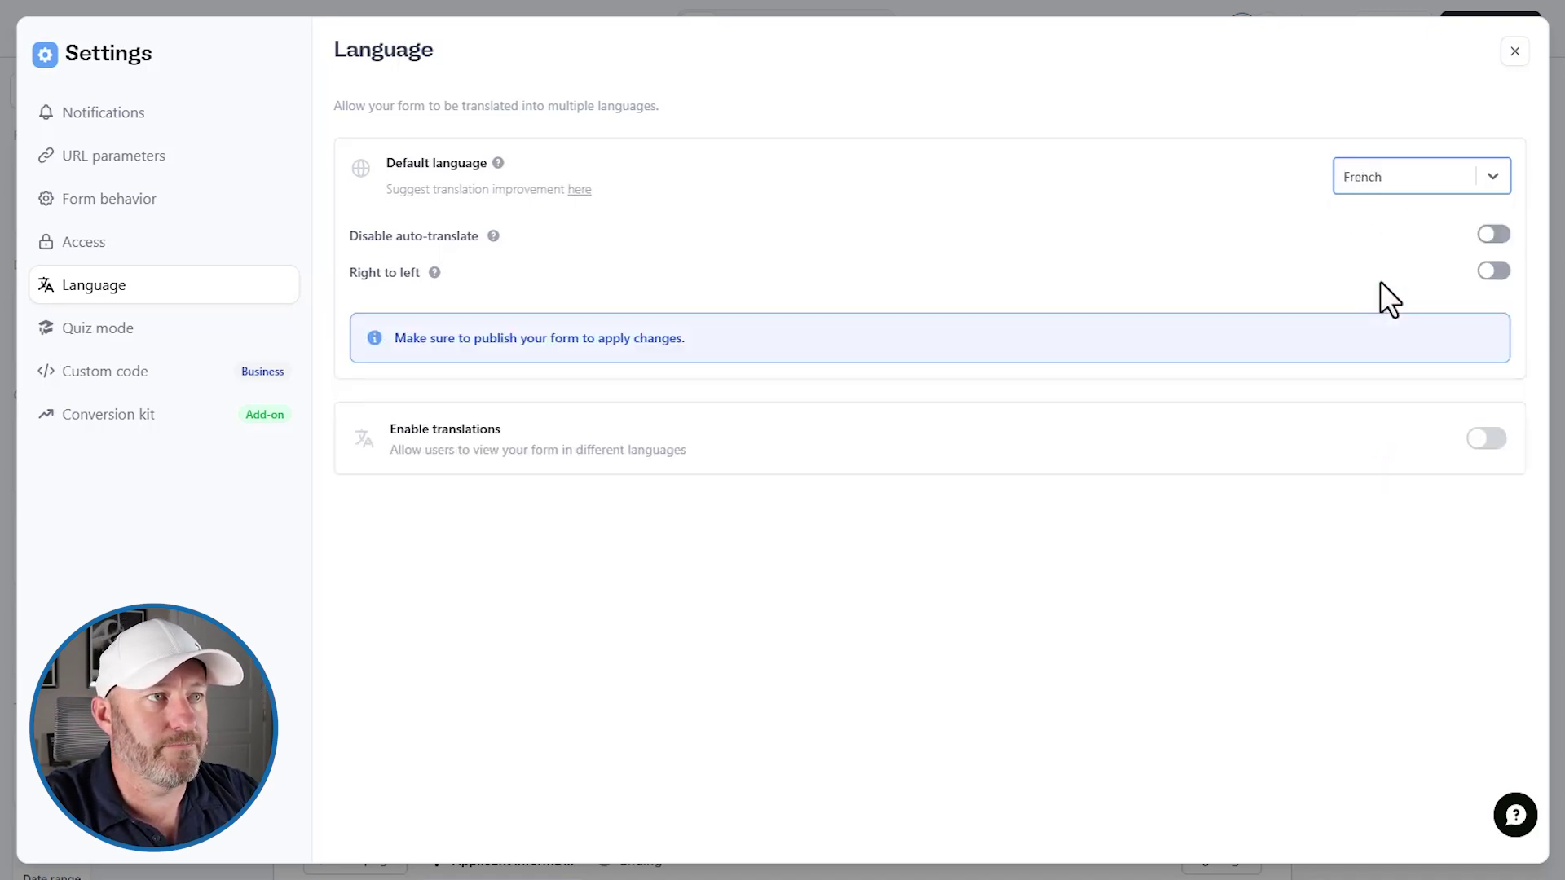
{"action": "left_click", "coordinate": [1464, 179]}
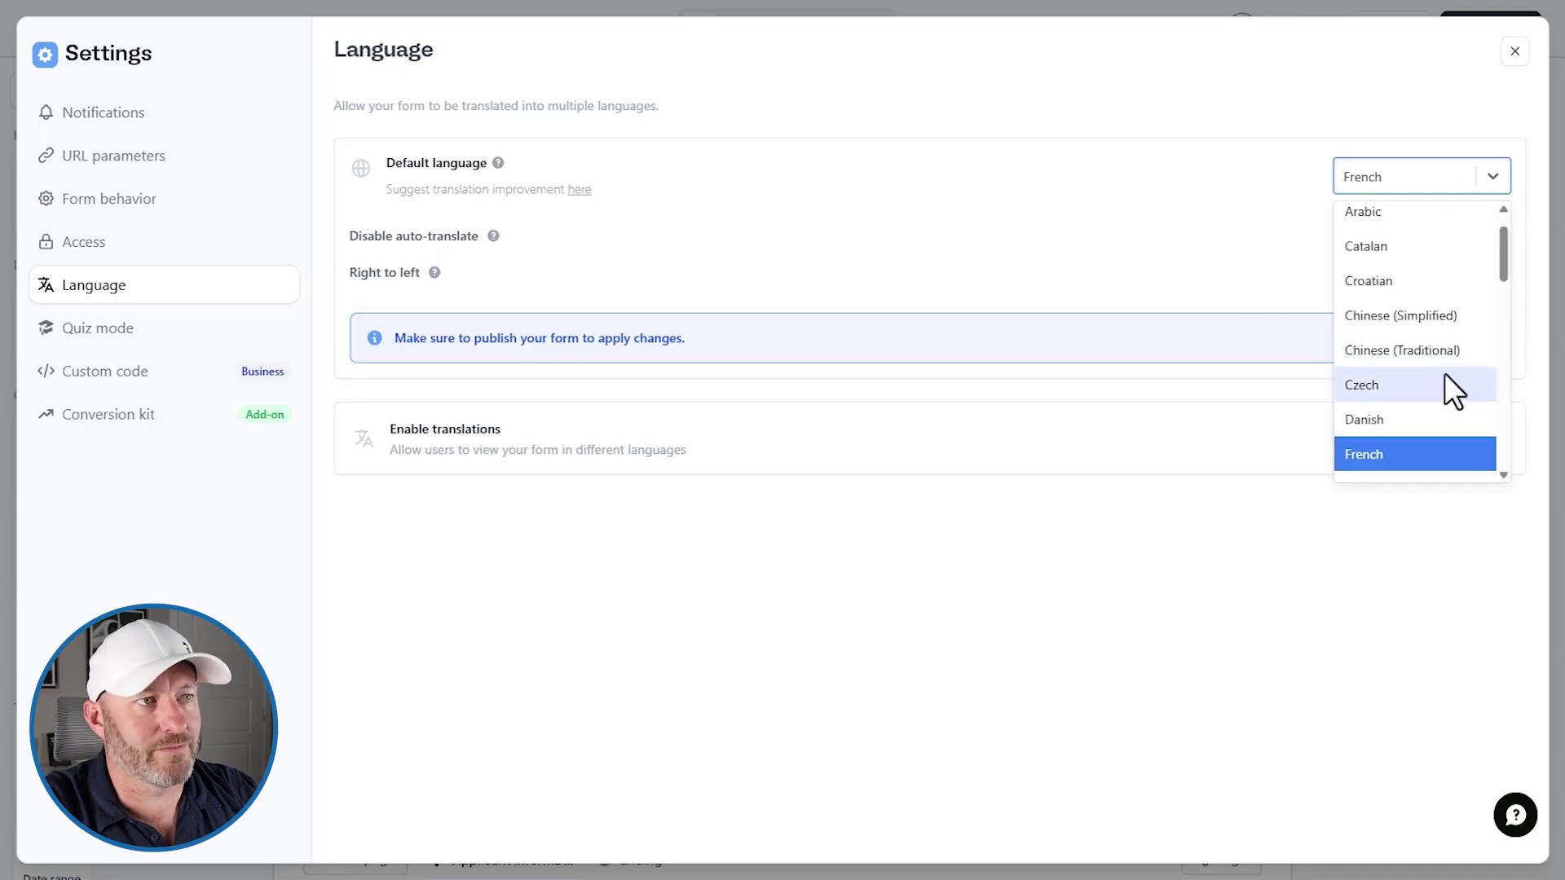
{"action": "scroll", "coordinate": [1434, 375], "scroll_direction": "down", "scroll_amount": 1}
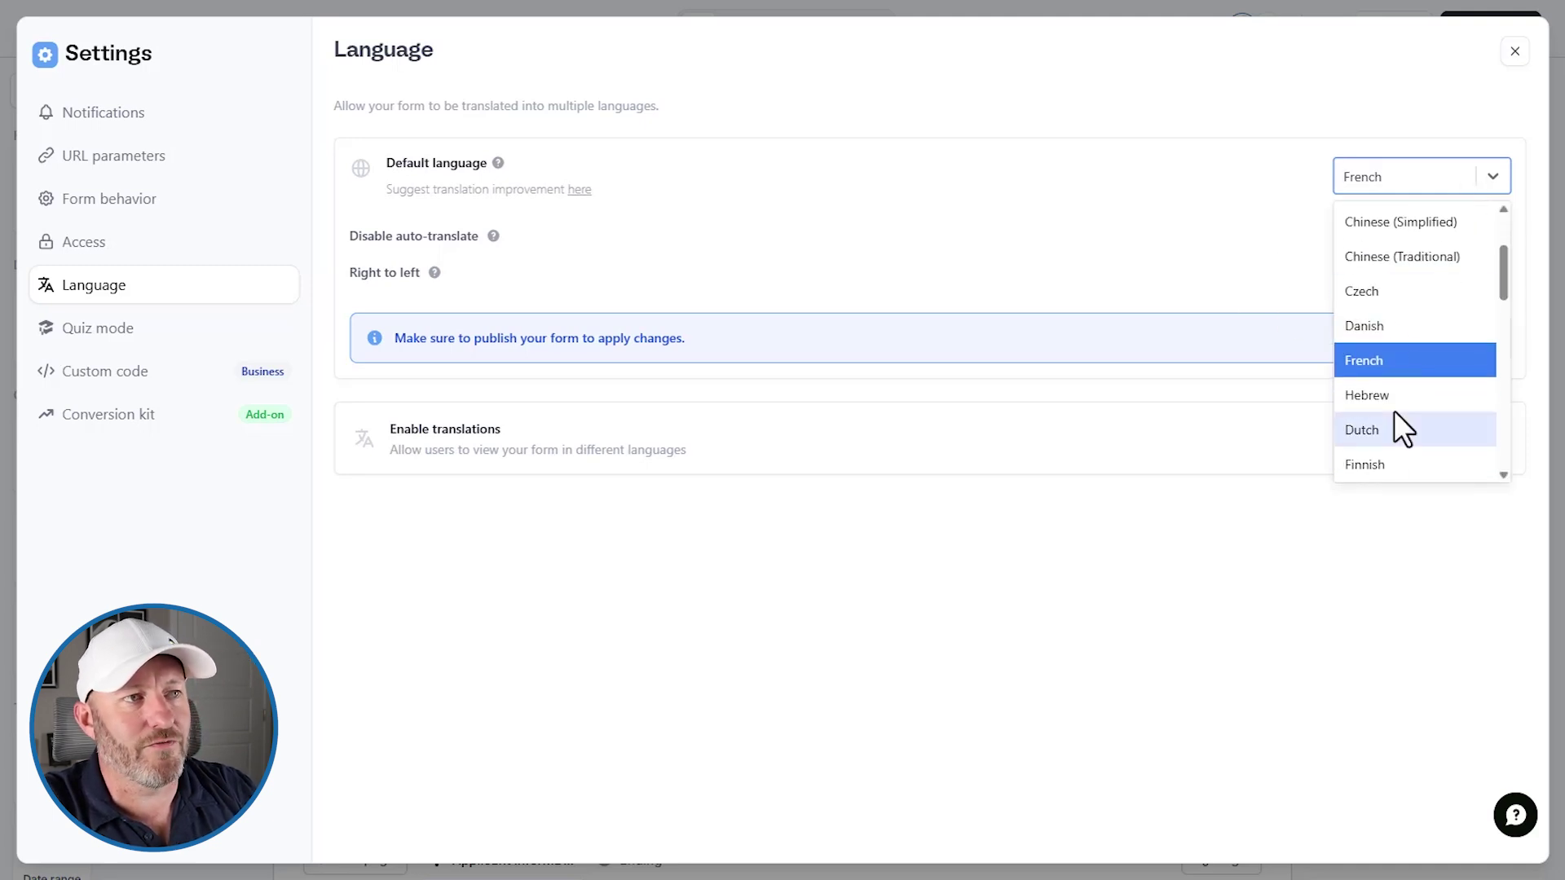
{"action": "left_click", "coordinate": [1392, 352]}
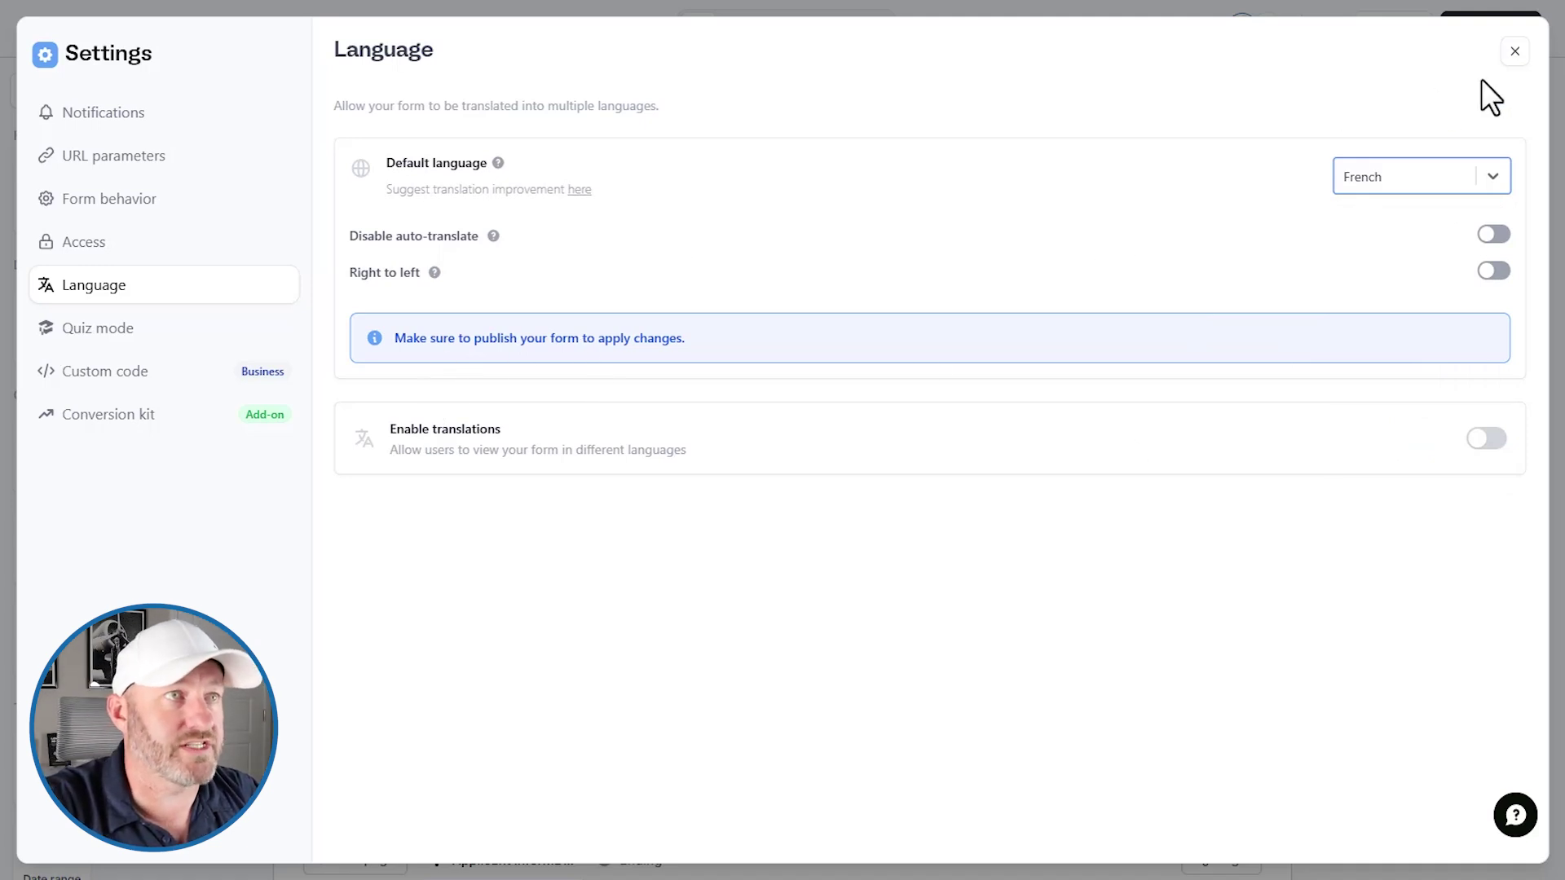
Return to the editor and check the French options in the address Région dropdown
{"action": "left_click", "coordinate": [1511, 52]}
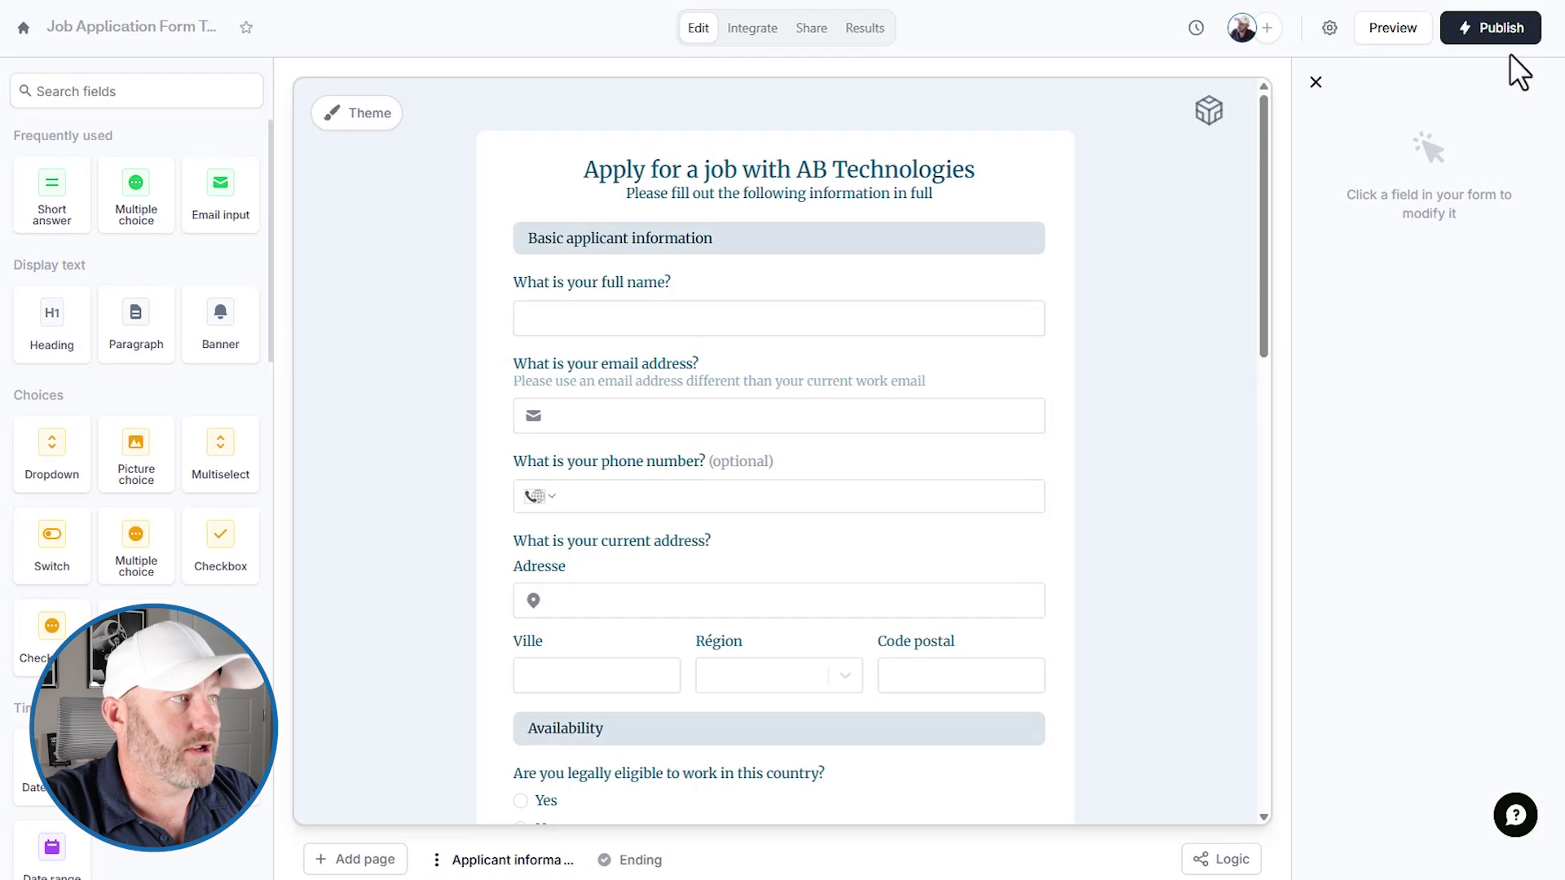
{"action": "scroll", "coordinate": [975, 486], "scroll_direction": "down", "scroll_amount": 2}
{"action": "scroll", "coordinate": [975, 486], "scroll_direction": "down", "scroll_amount": 2}
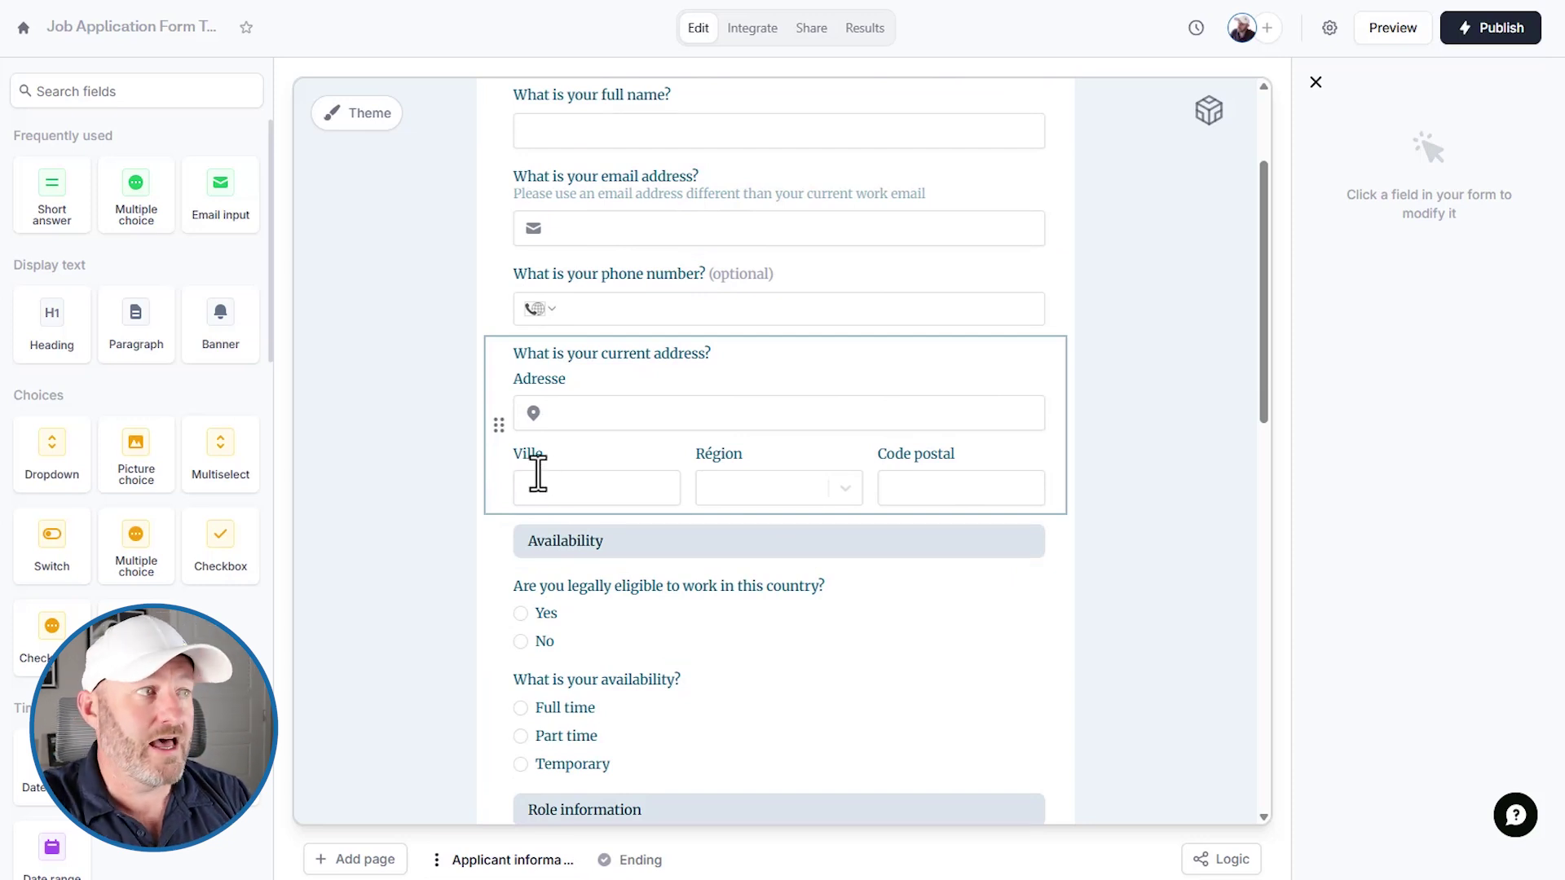
{"action": "left_click", "coordinate": [766, 487]}
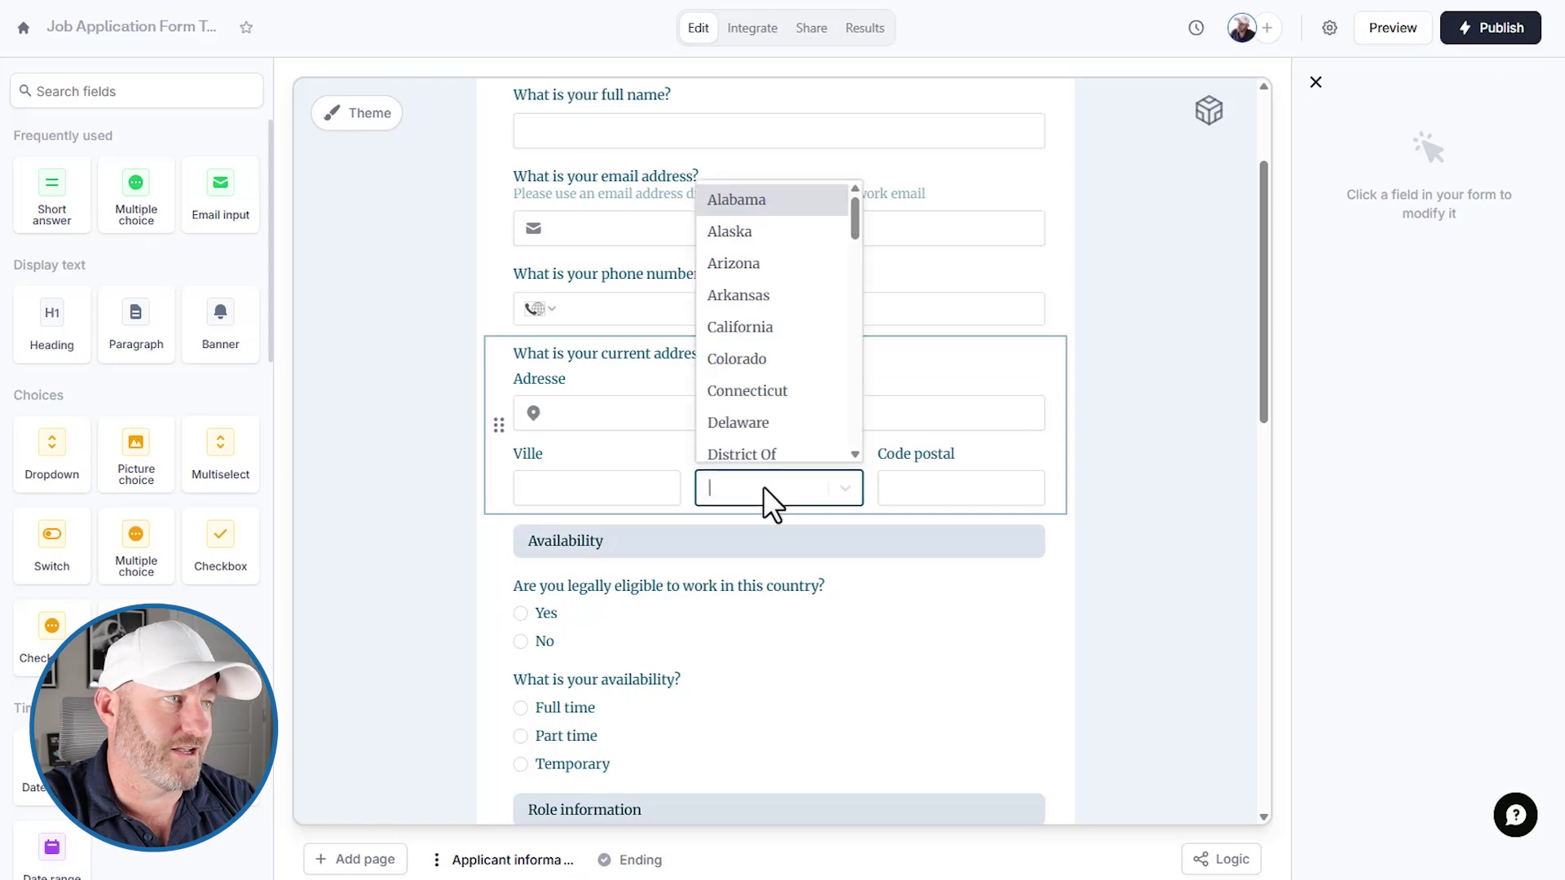
Select the address block to view its French sub-labels and properties
{"action": "left_click", "coordinate": [929, 634]}
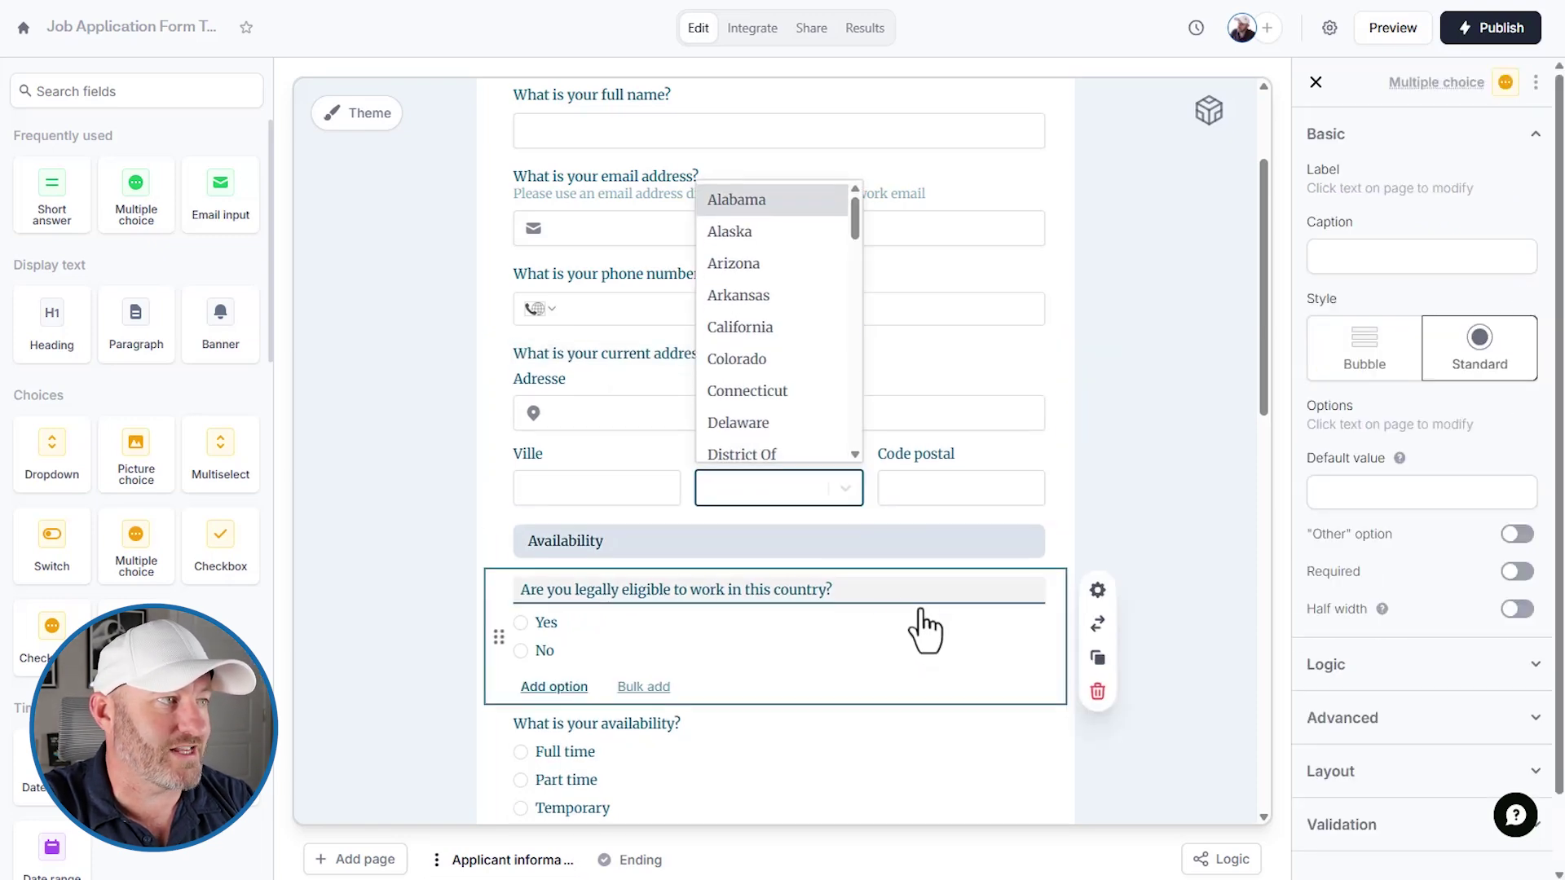
{"action": "left_click", "coordinate": [1214, 498]}
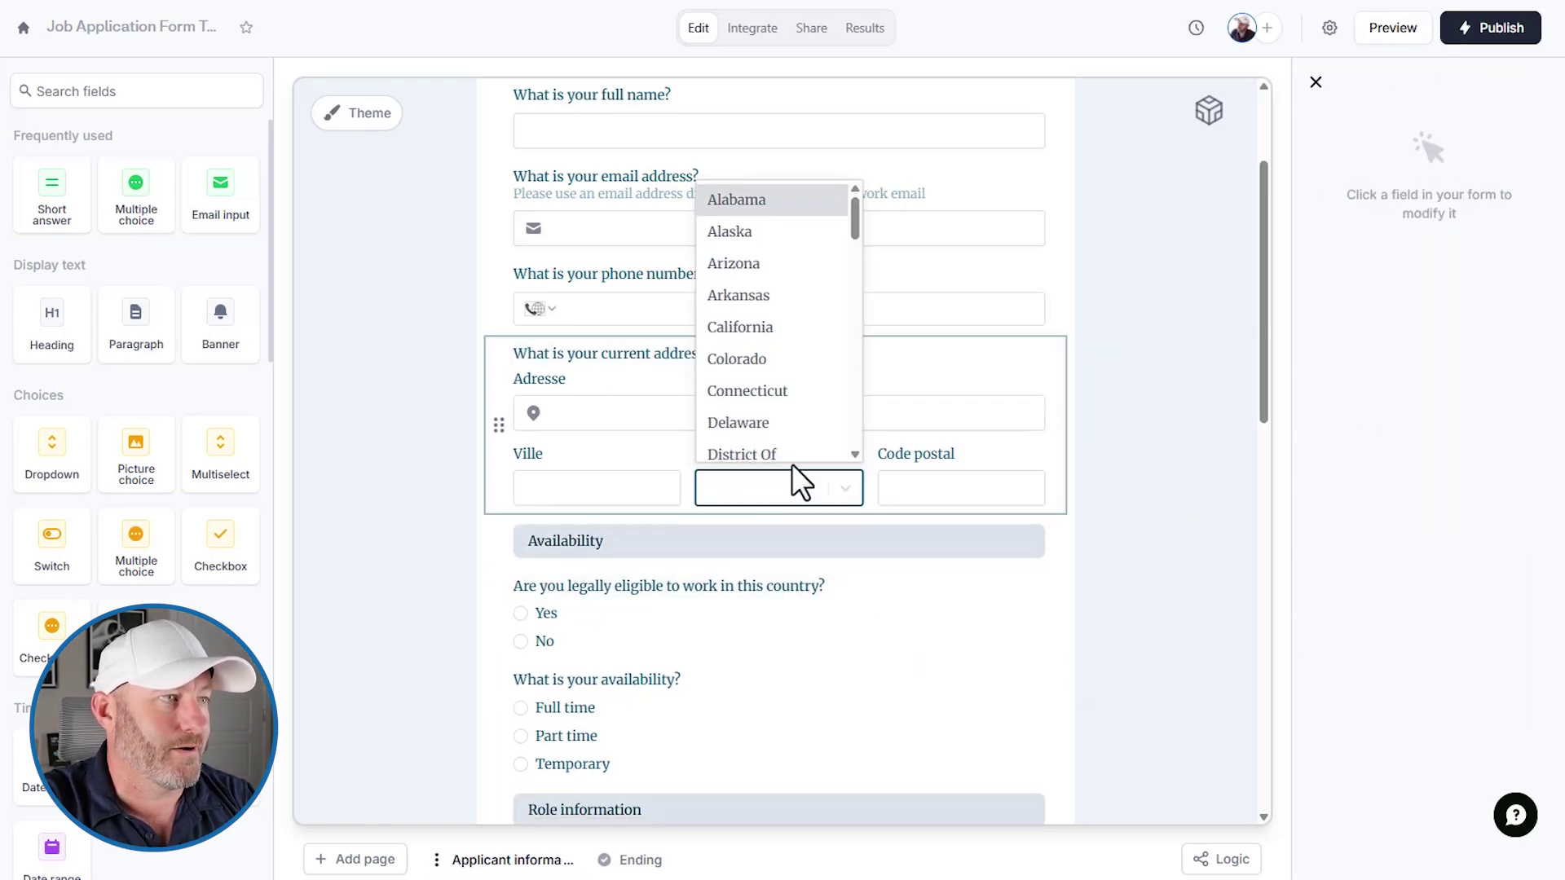
{"action": "left_click", "coordinate": [943, 461]}
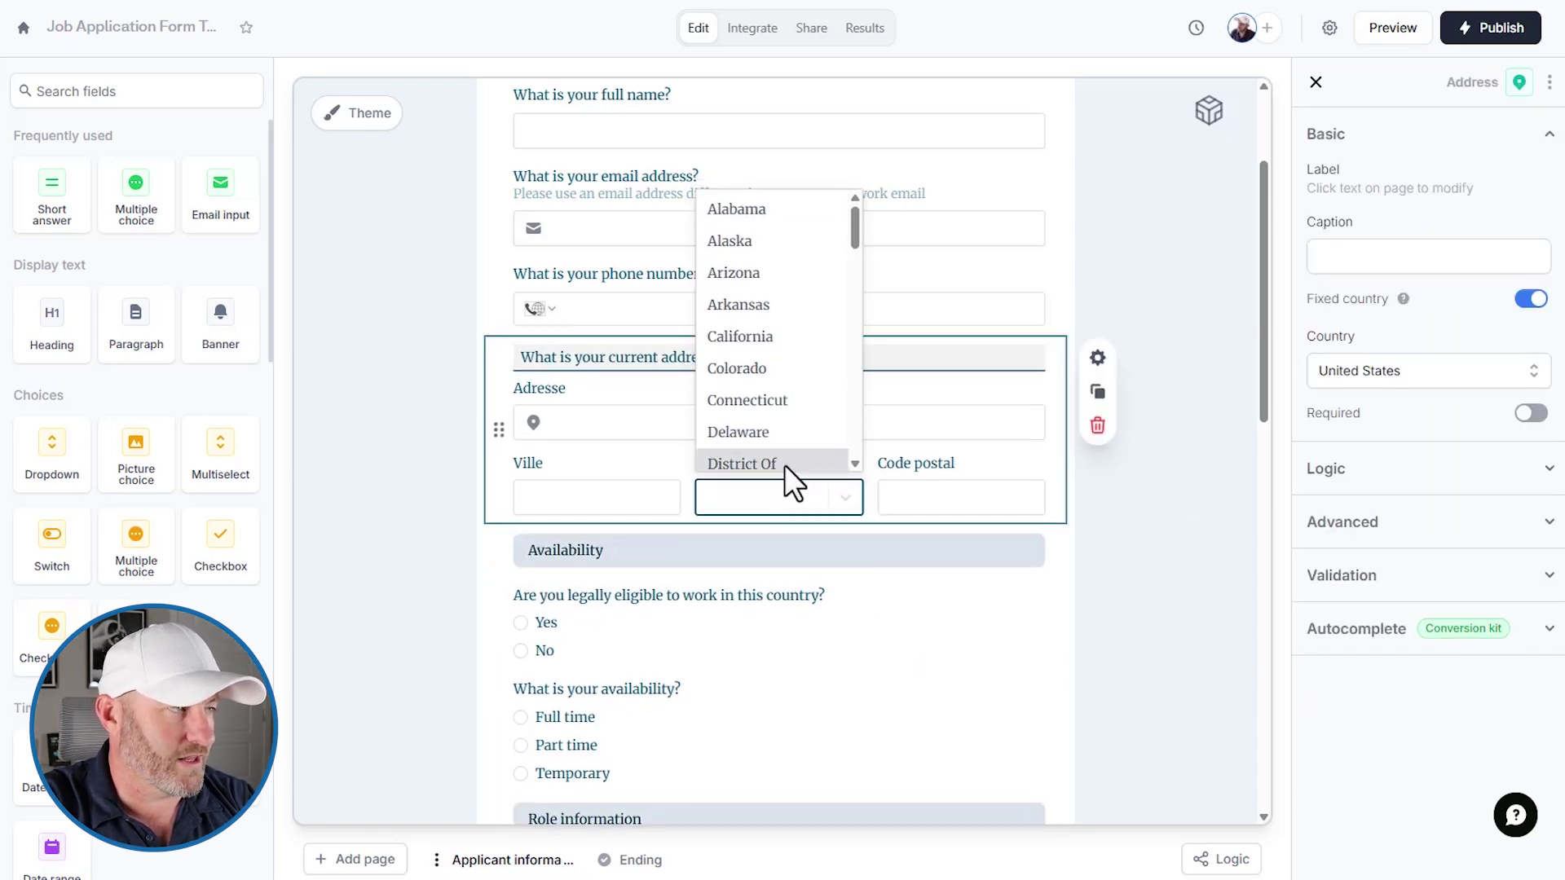
{"action": "left_click", "coordinate": [1161, 450]}
{"action": "left_click", "coordinate": [823, 507]}
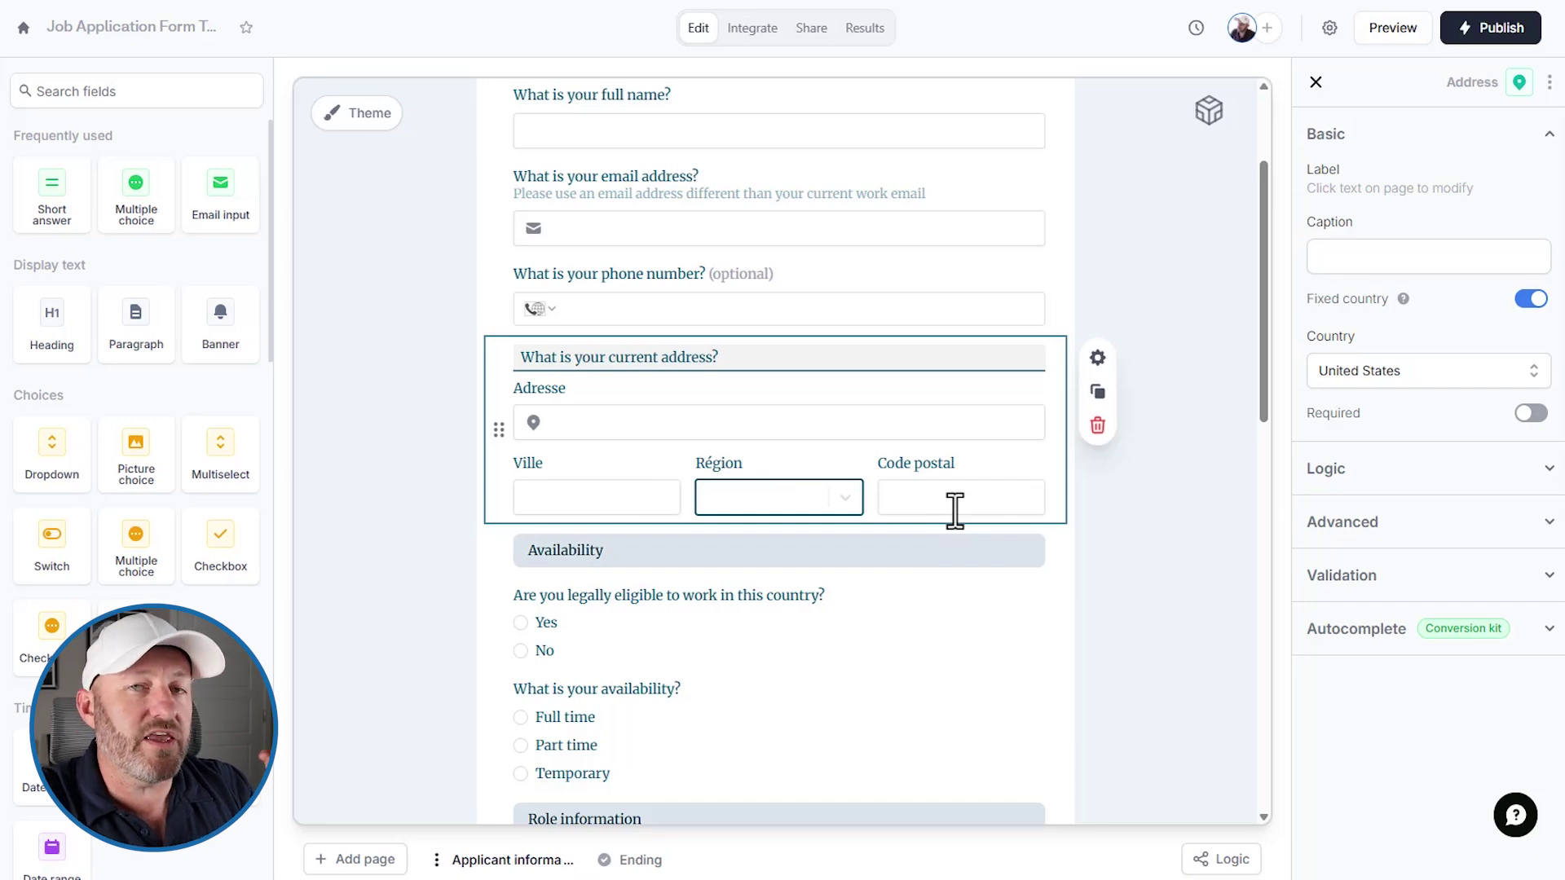
{"action": "mouse_move", "coordinate": [790, 622]}
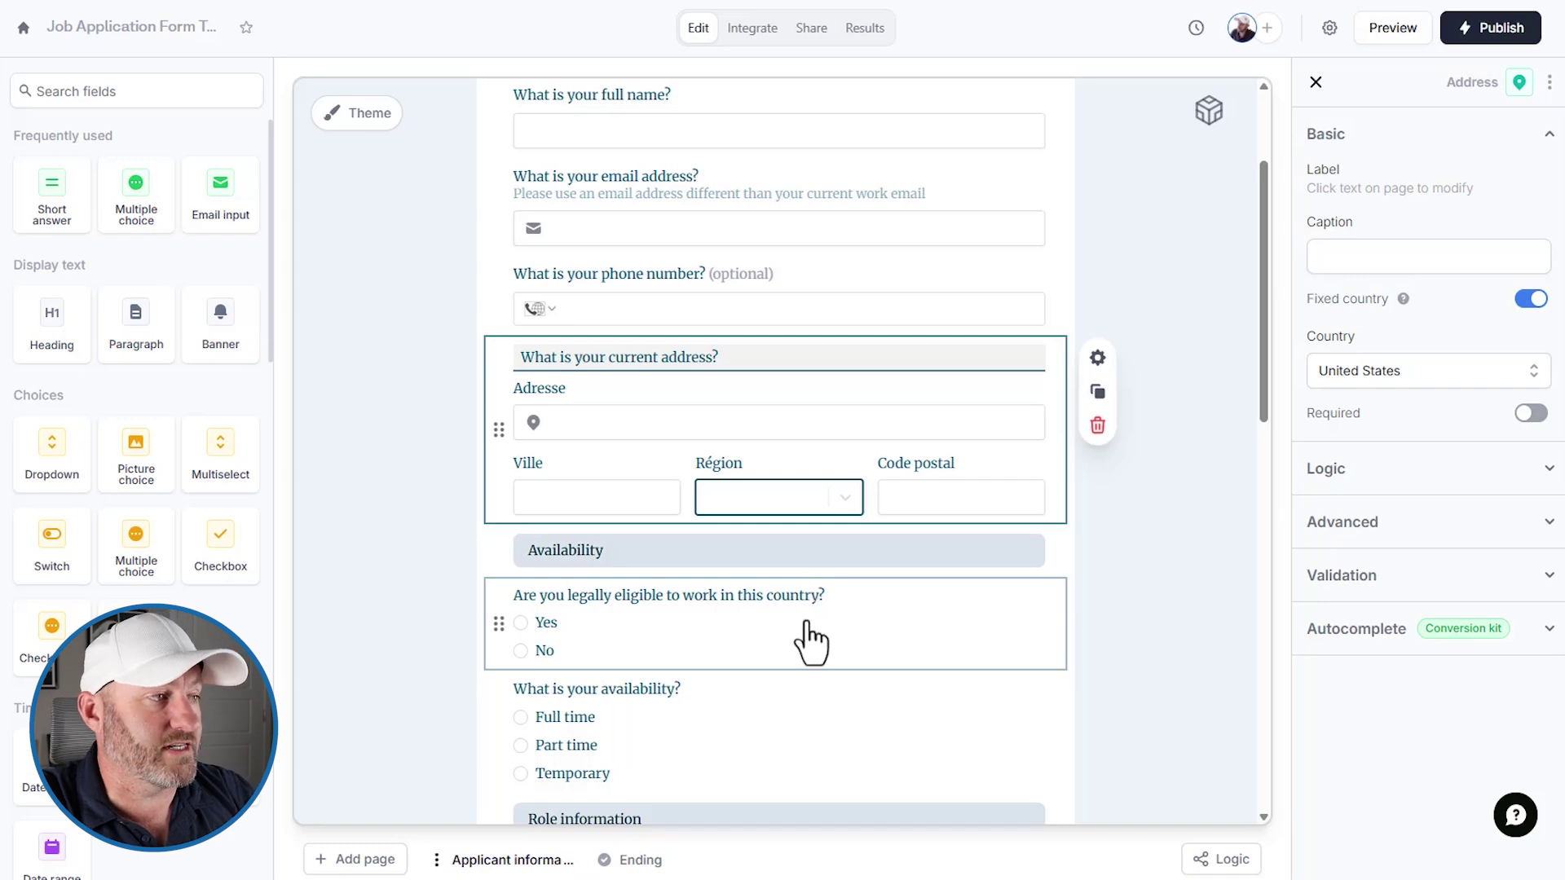
Turn on the Other choice for the availability question, shown as Autre
{"action": "scroll", "coordinate": [810, 639], "scroll_direction": "down", "scroll_amount": 1}
{"action": "left_click", "coordinate": [595, 601]}
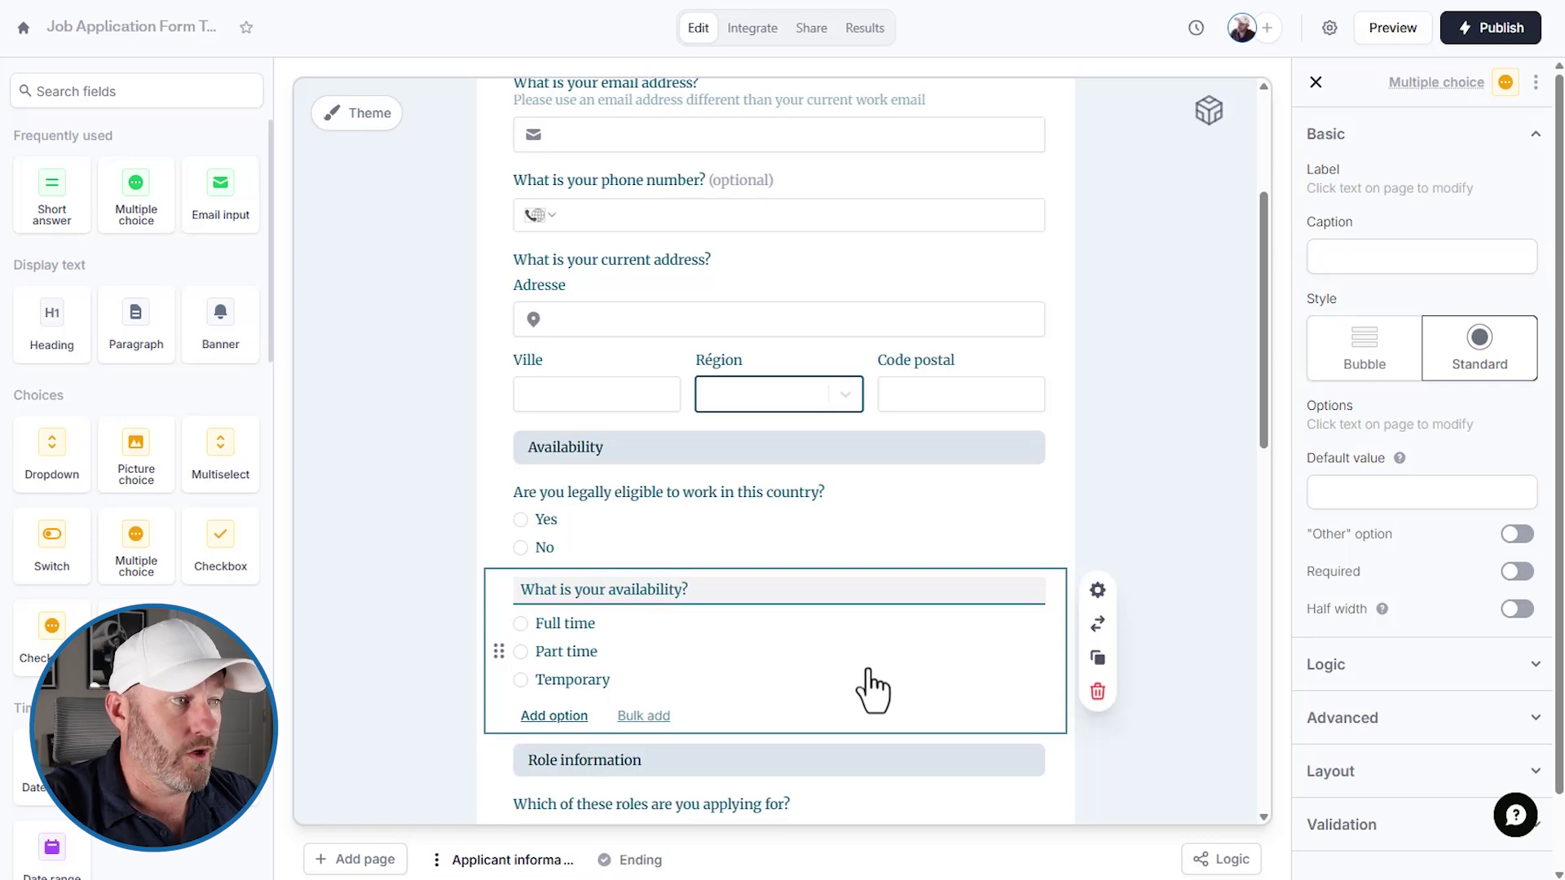
{"action": "scroll", "coordinate": [1019, 668], "scroll_direction": "down", "scroll_amount": 1}
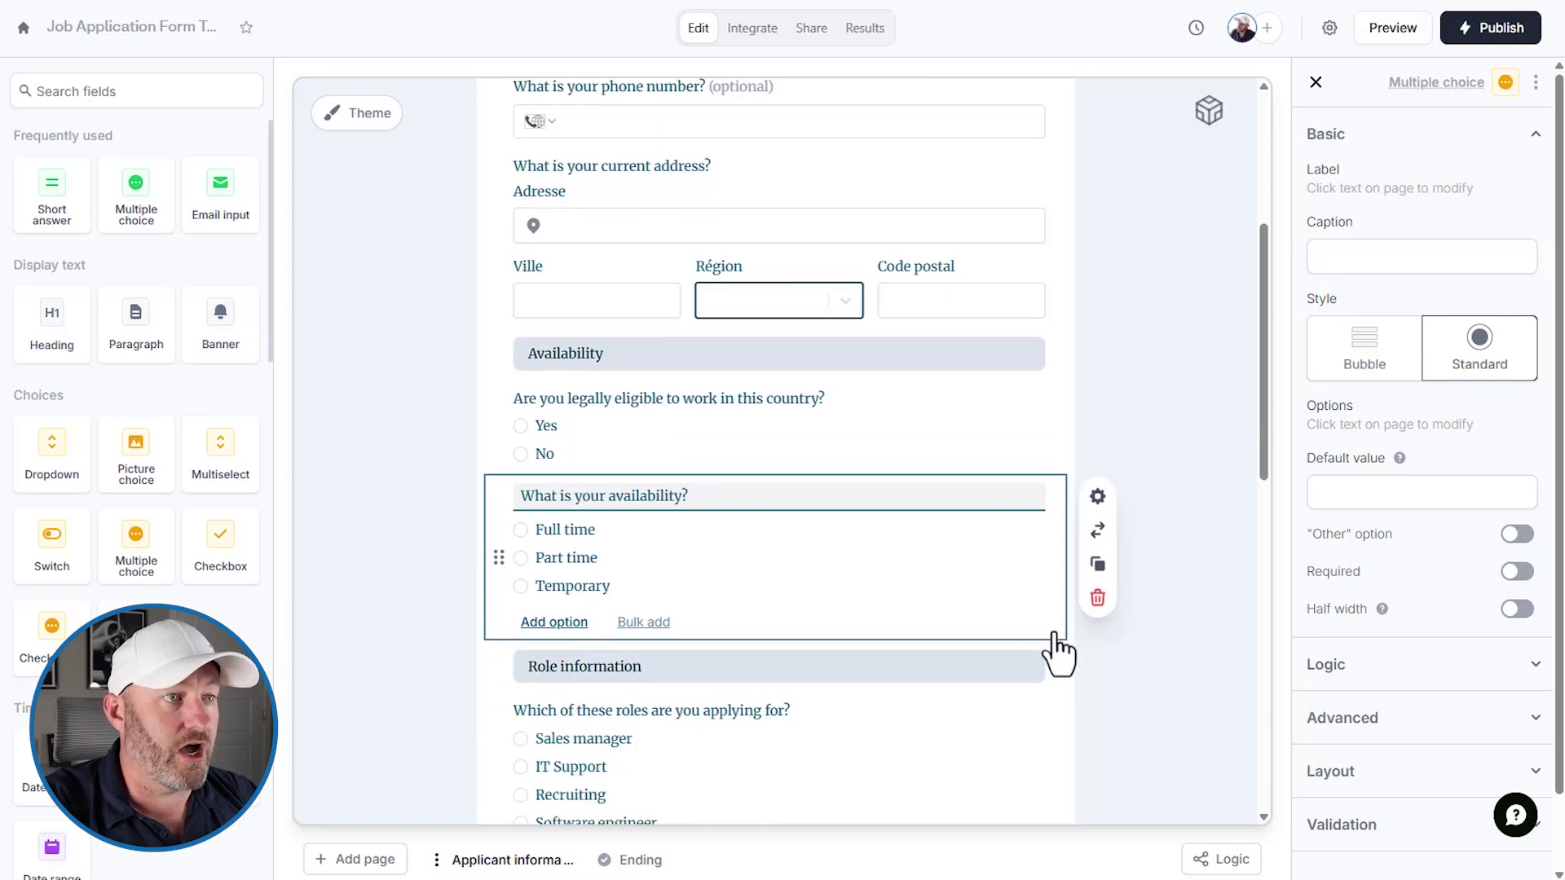
{"action": "left_click", "coordinate": [1514, 535]}
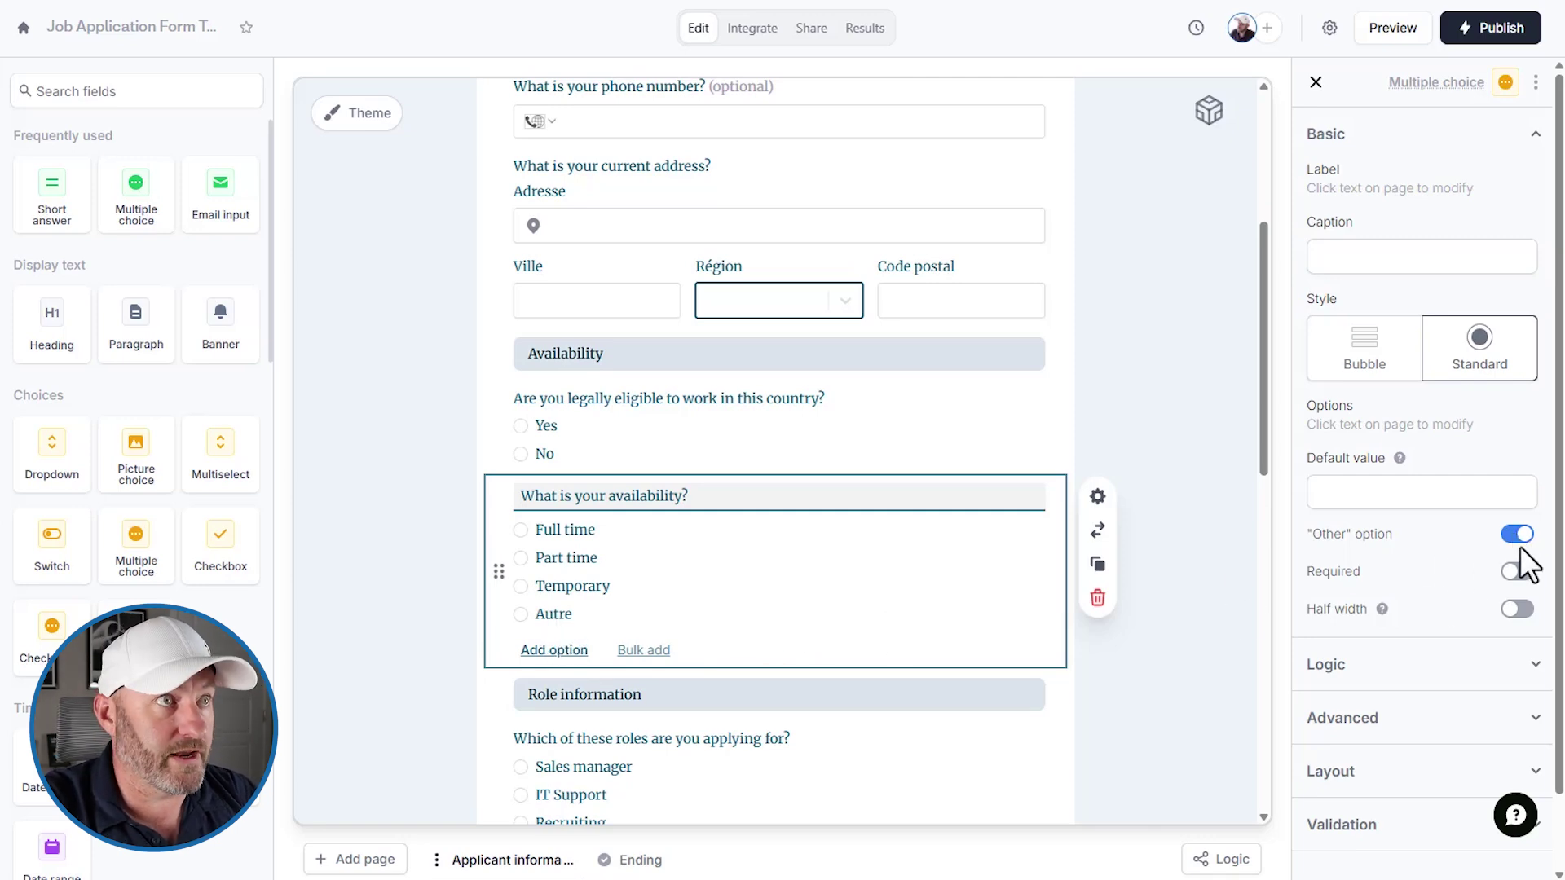
{"action": "left_click", "coordinate": [1326, 31]}
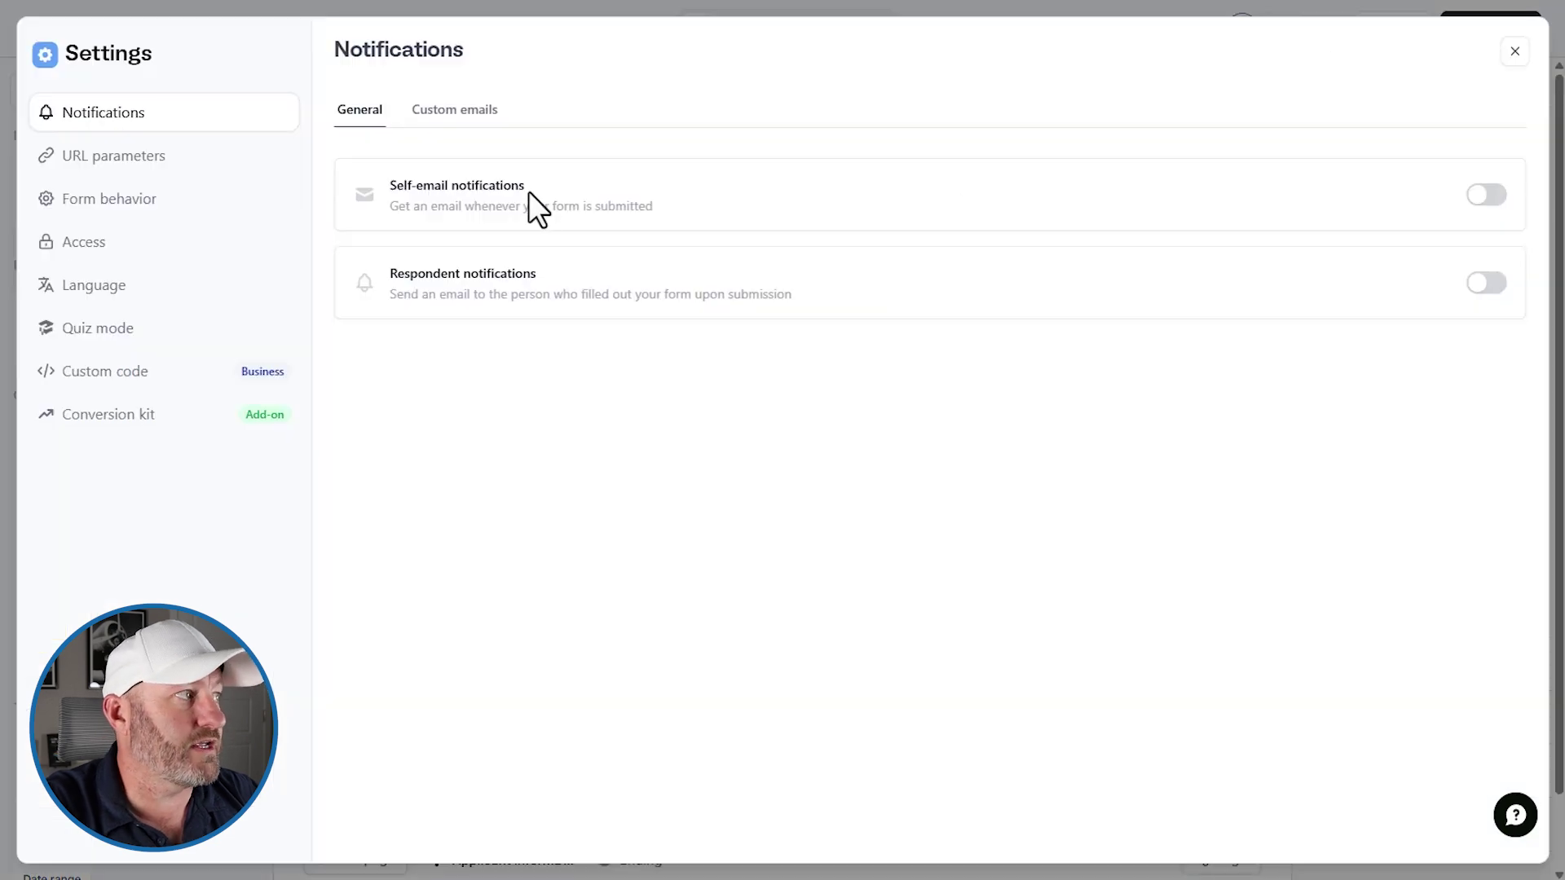
Switch the default language back to English and verify the availability question in English
{"action": "left_click", "coordinate": [113, 289]}
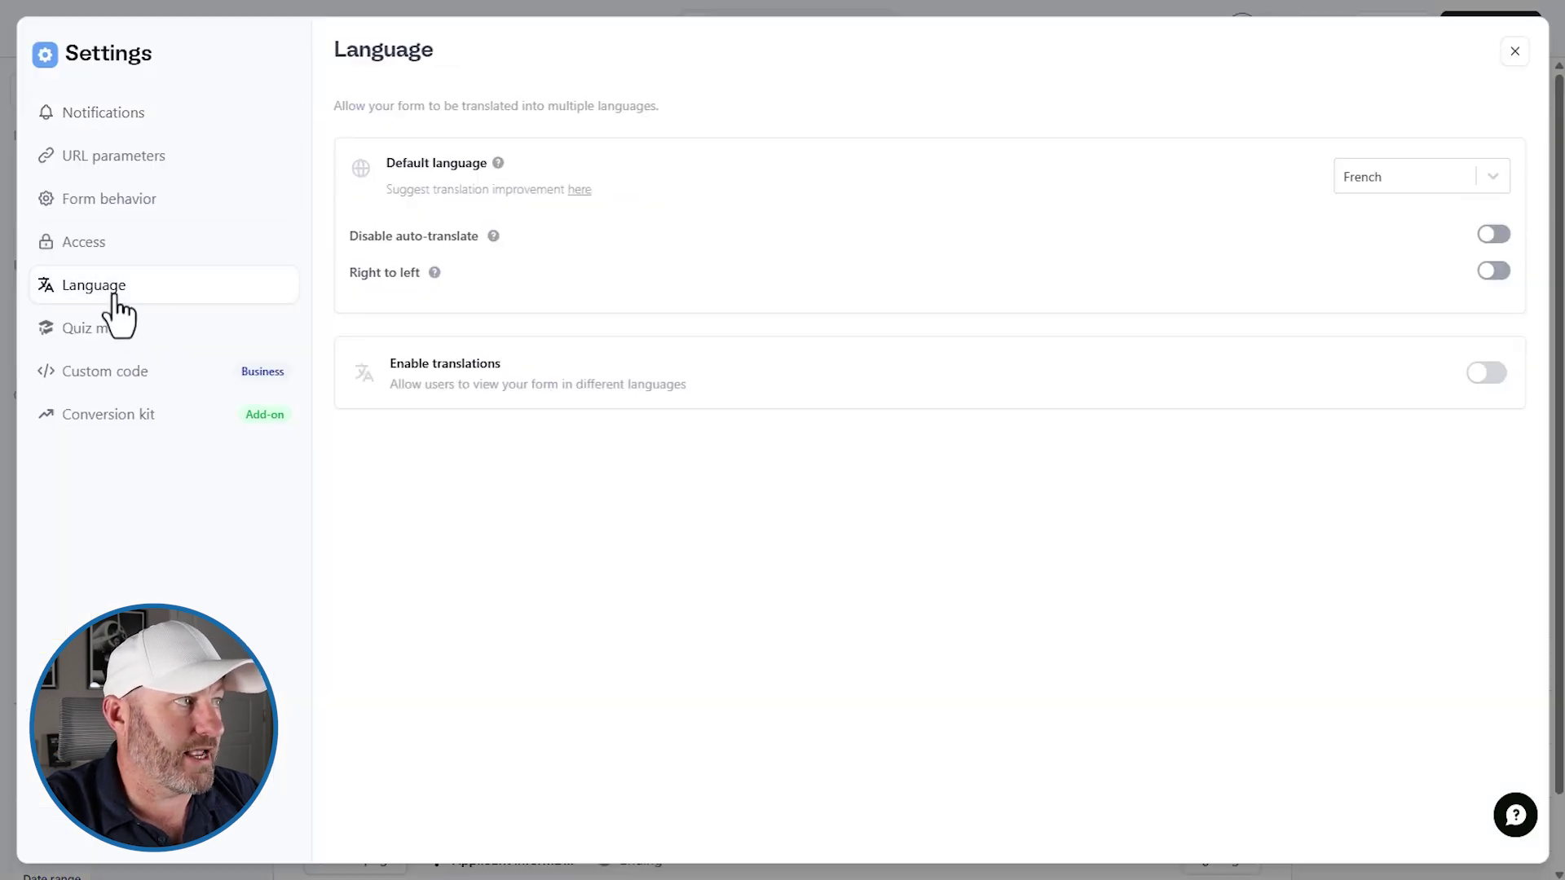
{"action": "left_click", "coordinate": [1417, 178]}
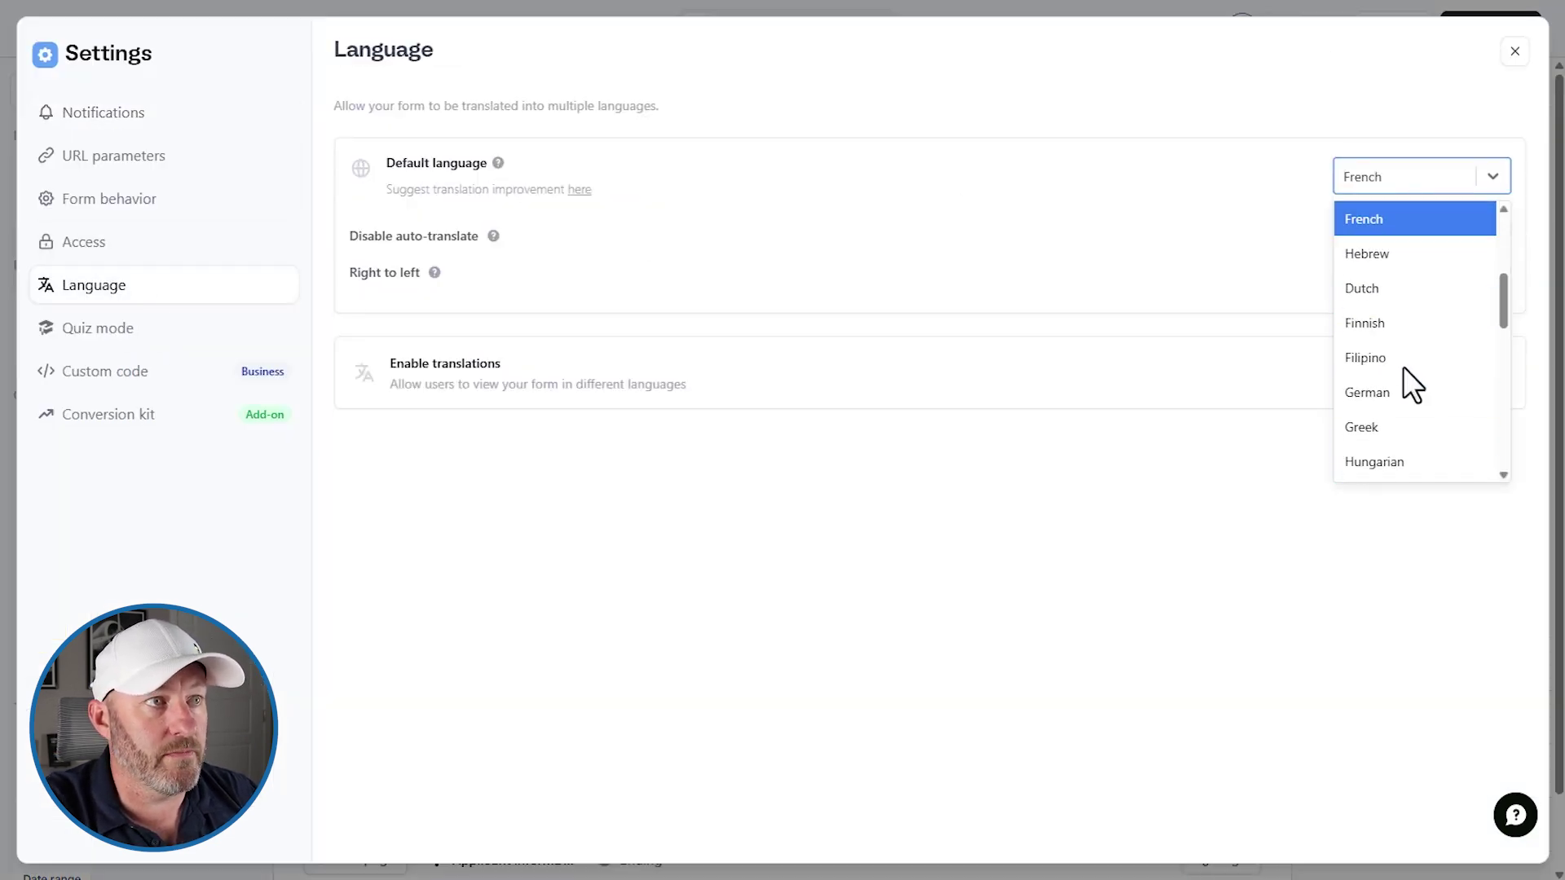
{"action": "scroll", "coordinate": [1396, 340], "scroll_direction": "down", "scroll_amount": 1}
{"action": "scroll", "coordinate": [1396, 342], "scroll_direction": "down", "scroll_amount": 2}
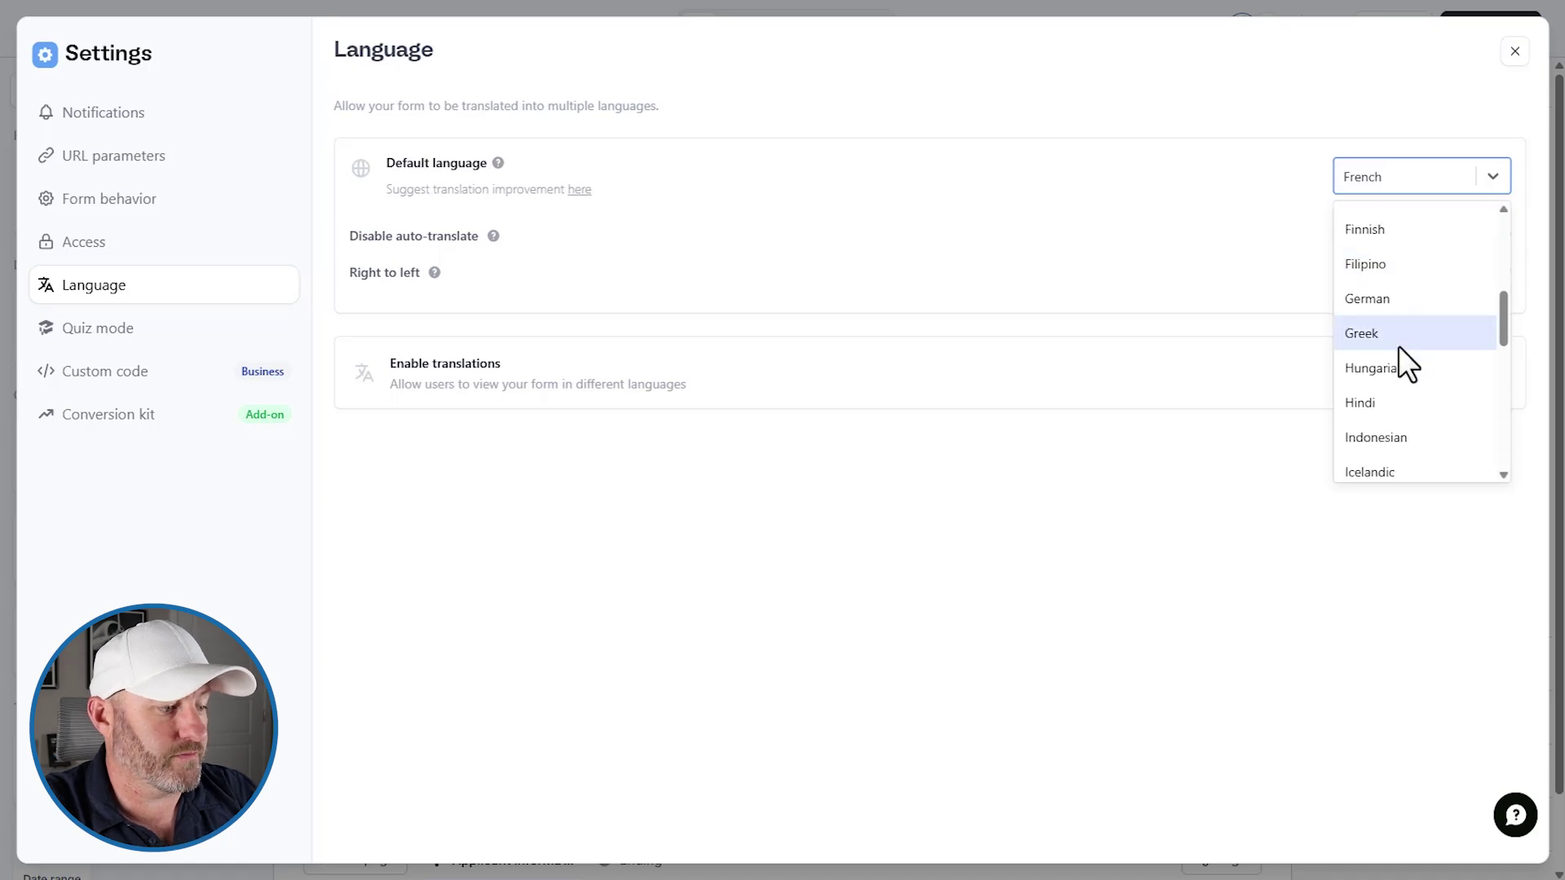
{"action": "type", "text": "en"}
{"action": "left_click", "coordinate": [1368, 224]}
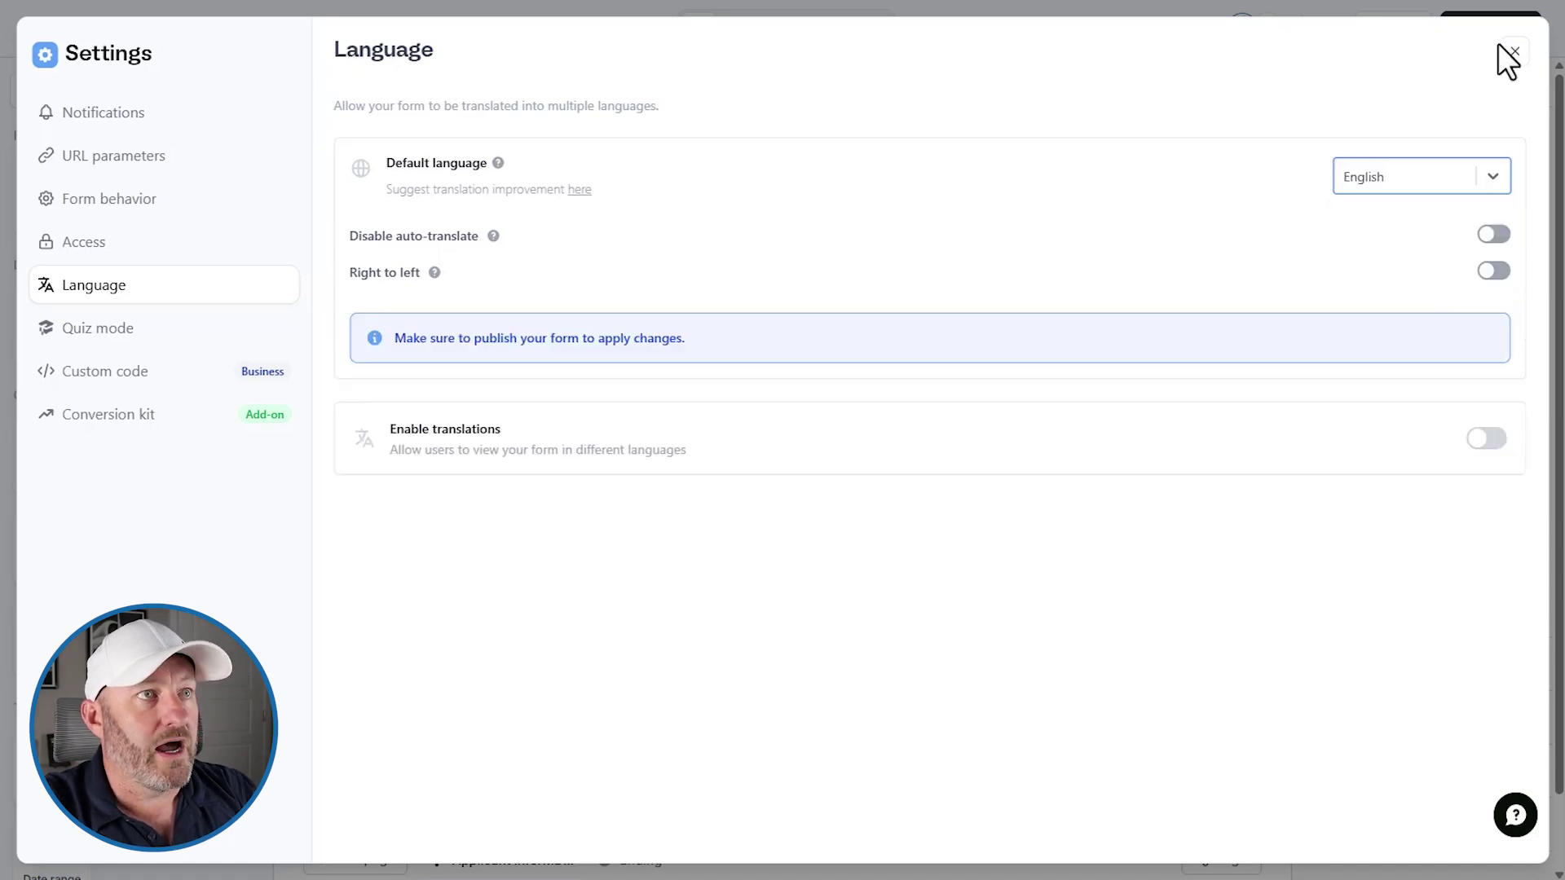
{"action": "left_click", "coordinate": [1514, 52]}
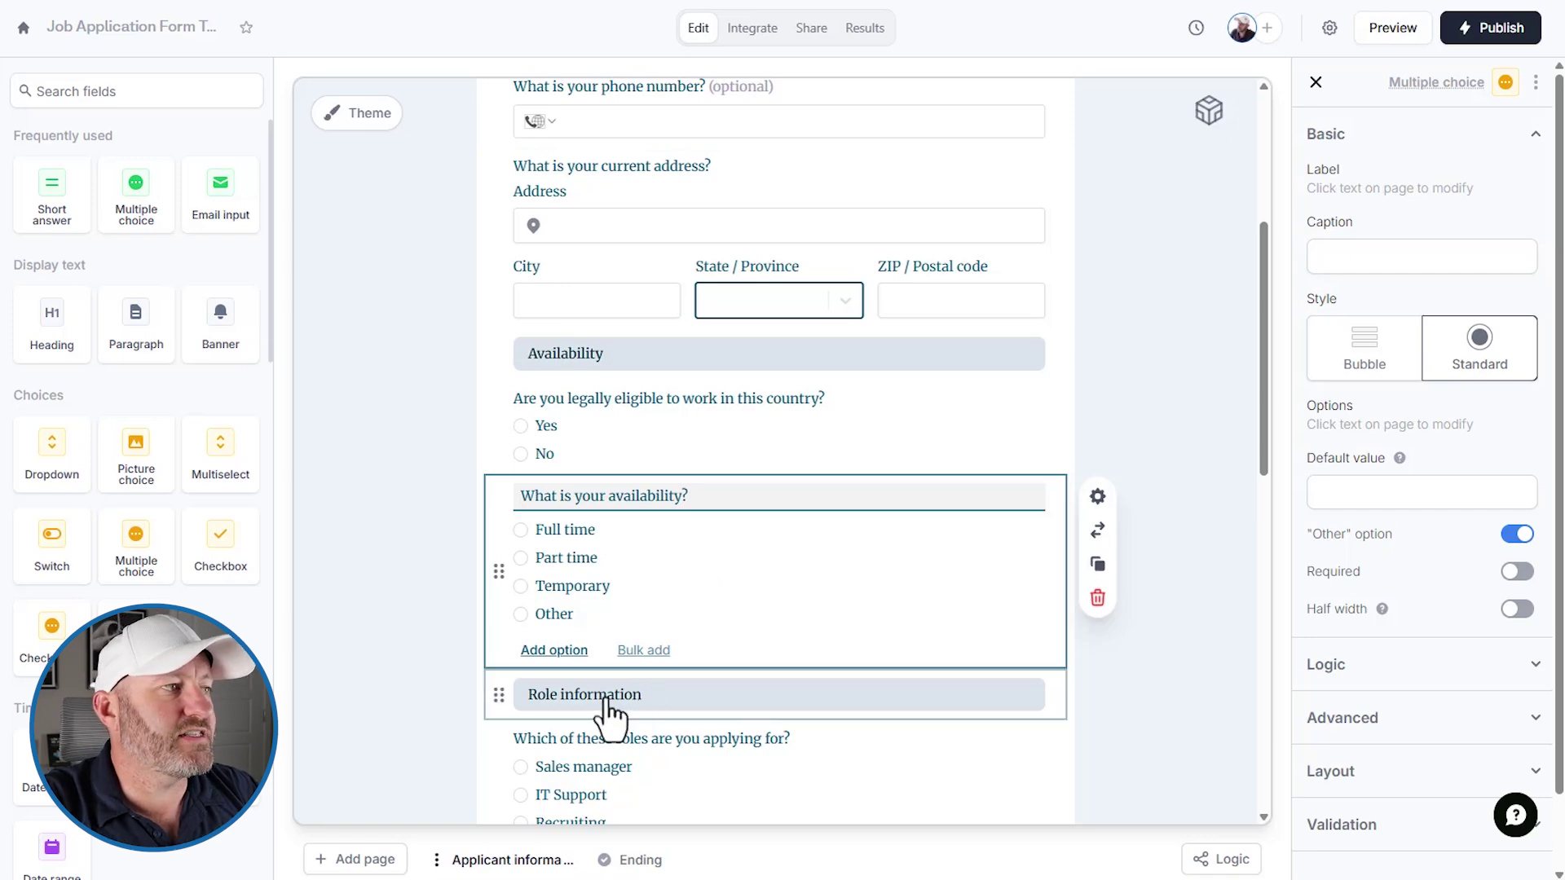
{"action": "triple_click", "coordinate": [552, 498]}
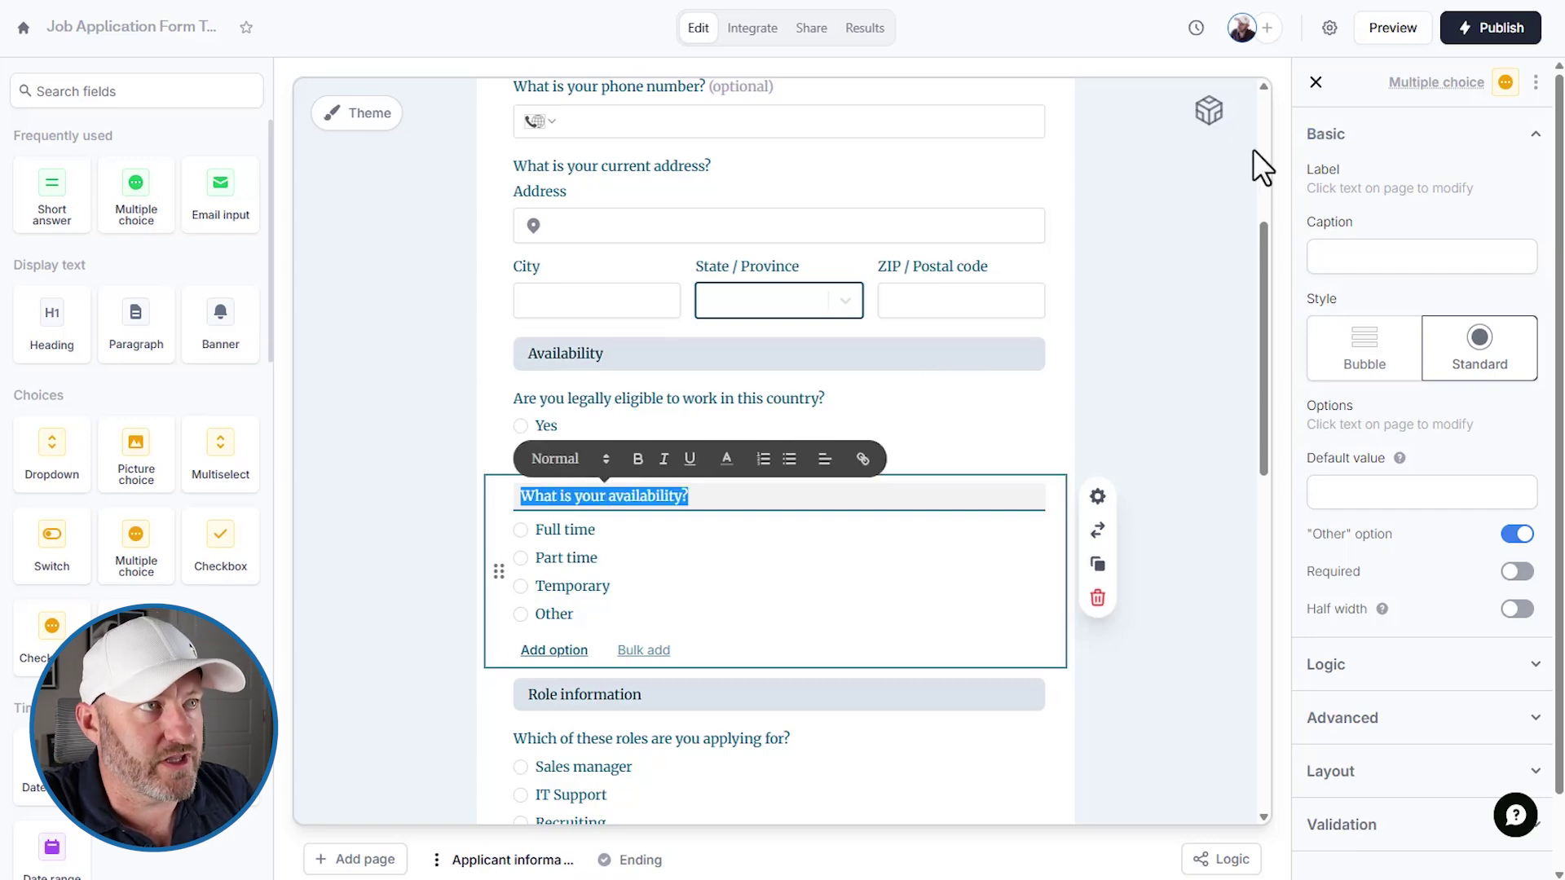
Turn on translations and create an auto-translated French version of the form
{"action": "left_click", "coordinate": [1330, 29]}
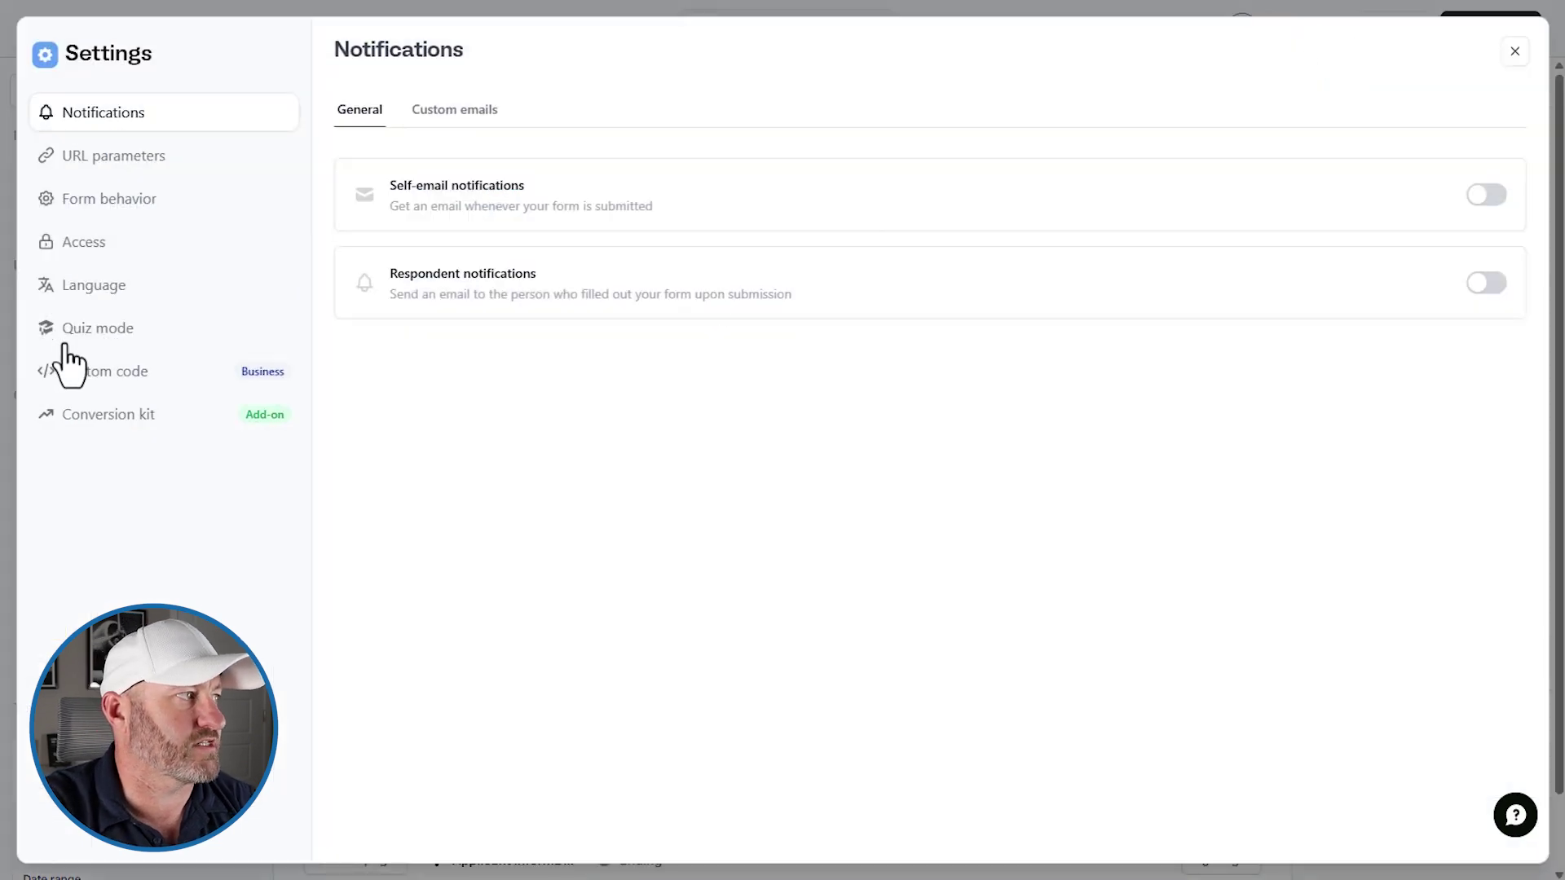
{"action": "left_click", "coordinate": [81, 287]}
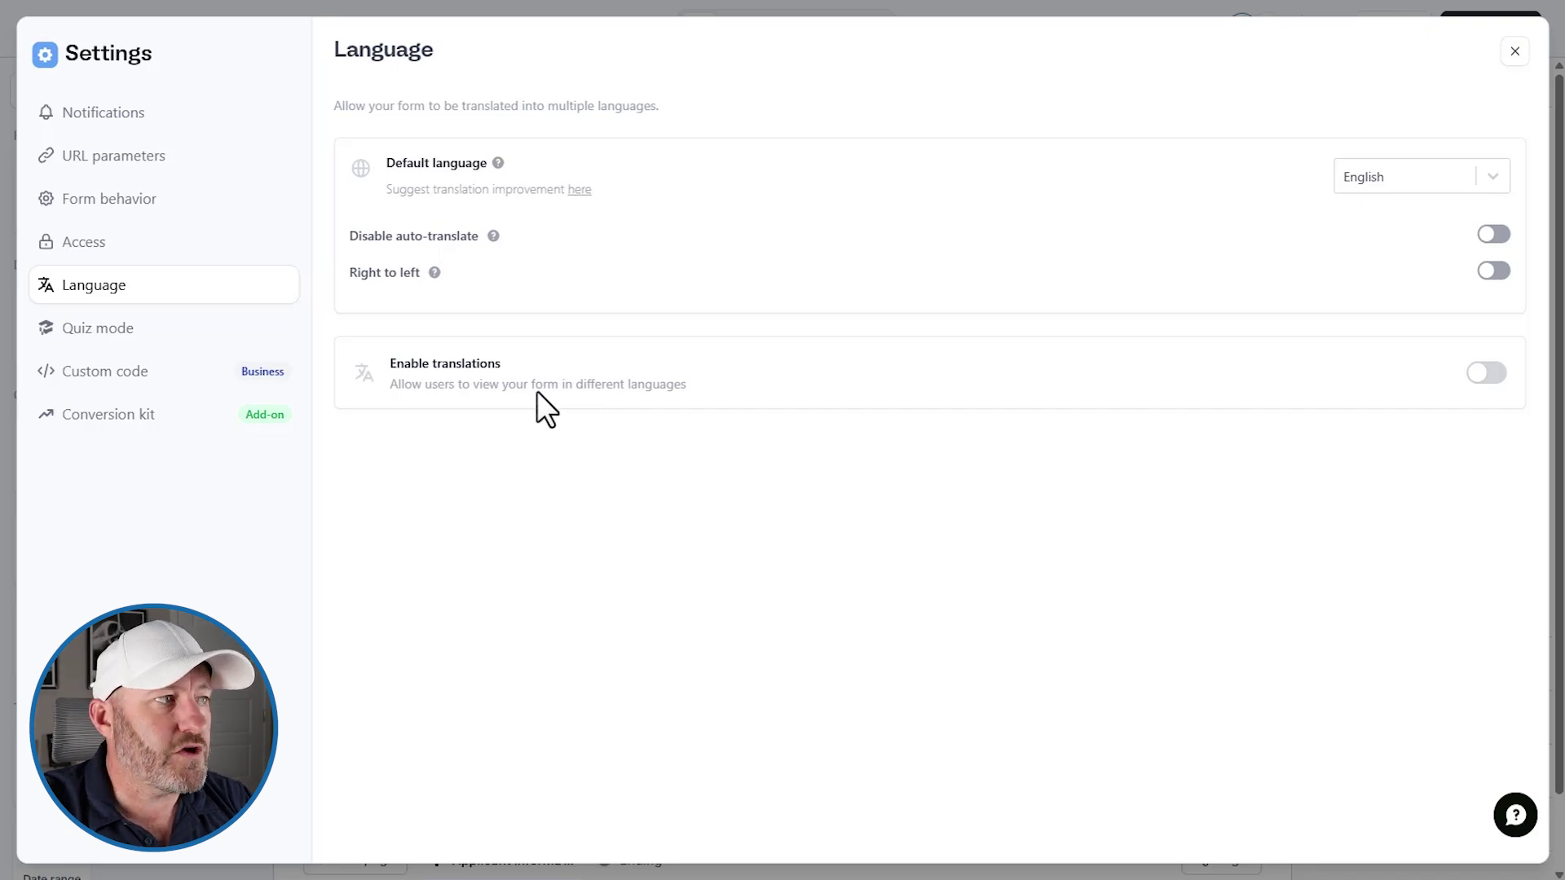
{"action": "left_click", "coordinate": [1496, 378]}
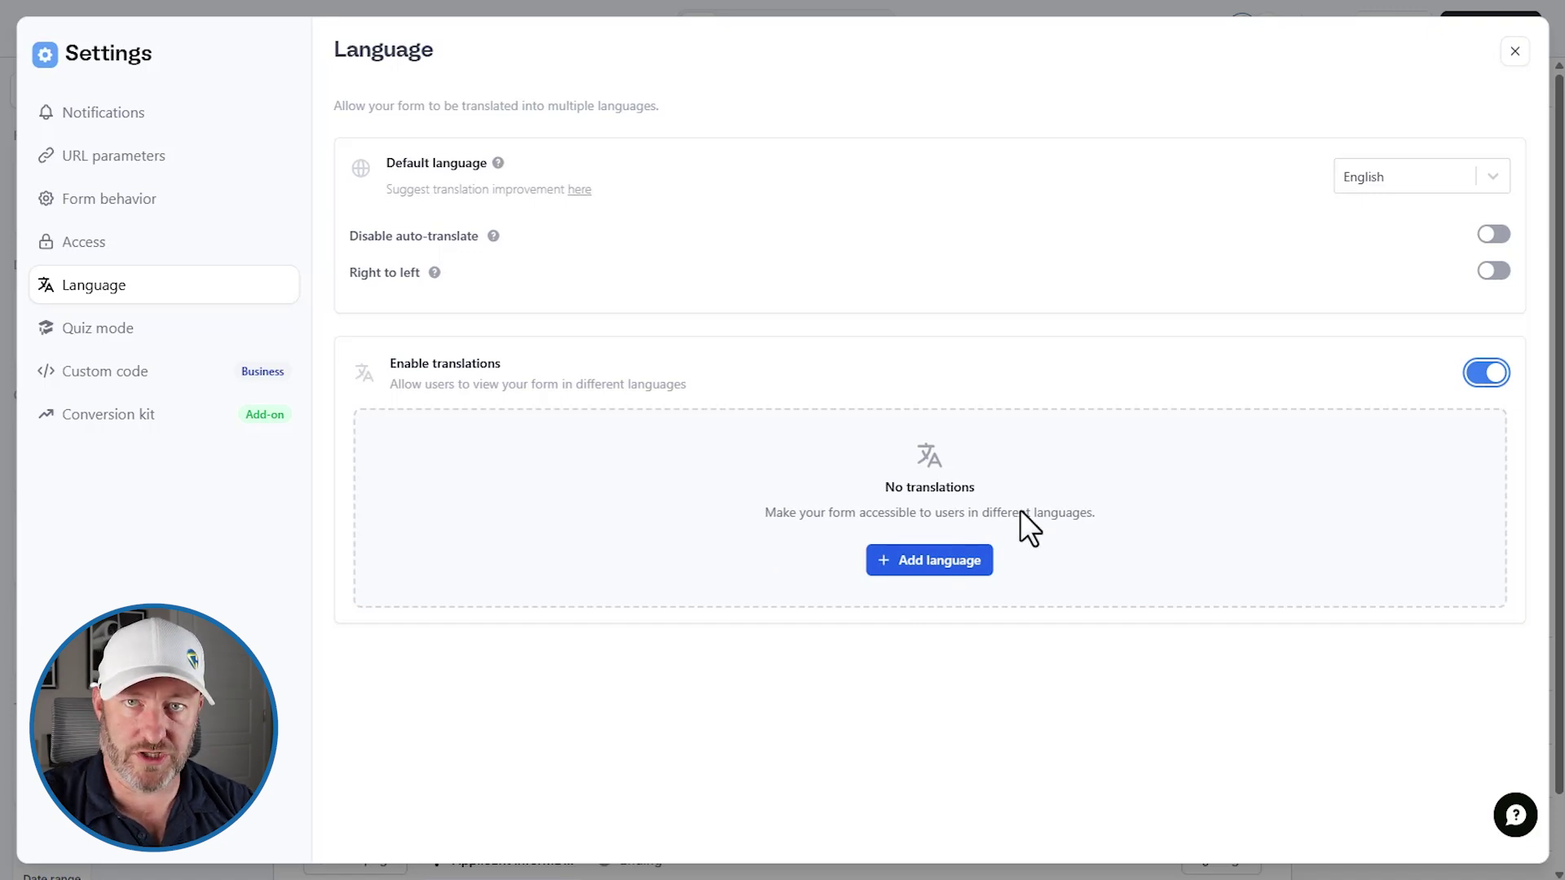
{"action": "left_click", "coordinate": [945, 561]}
{"action": "left_click", "coordinate": [735, 249]}
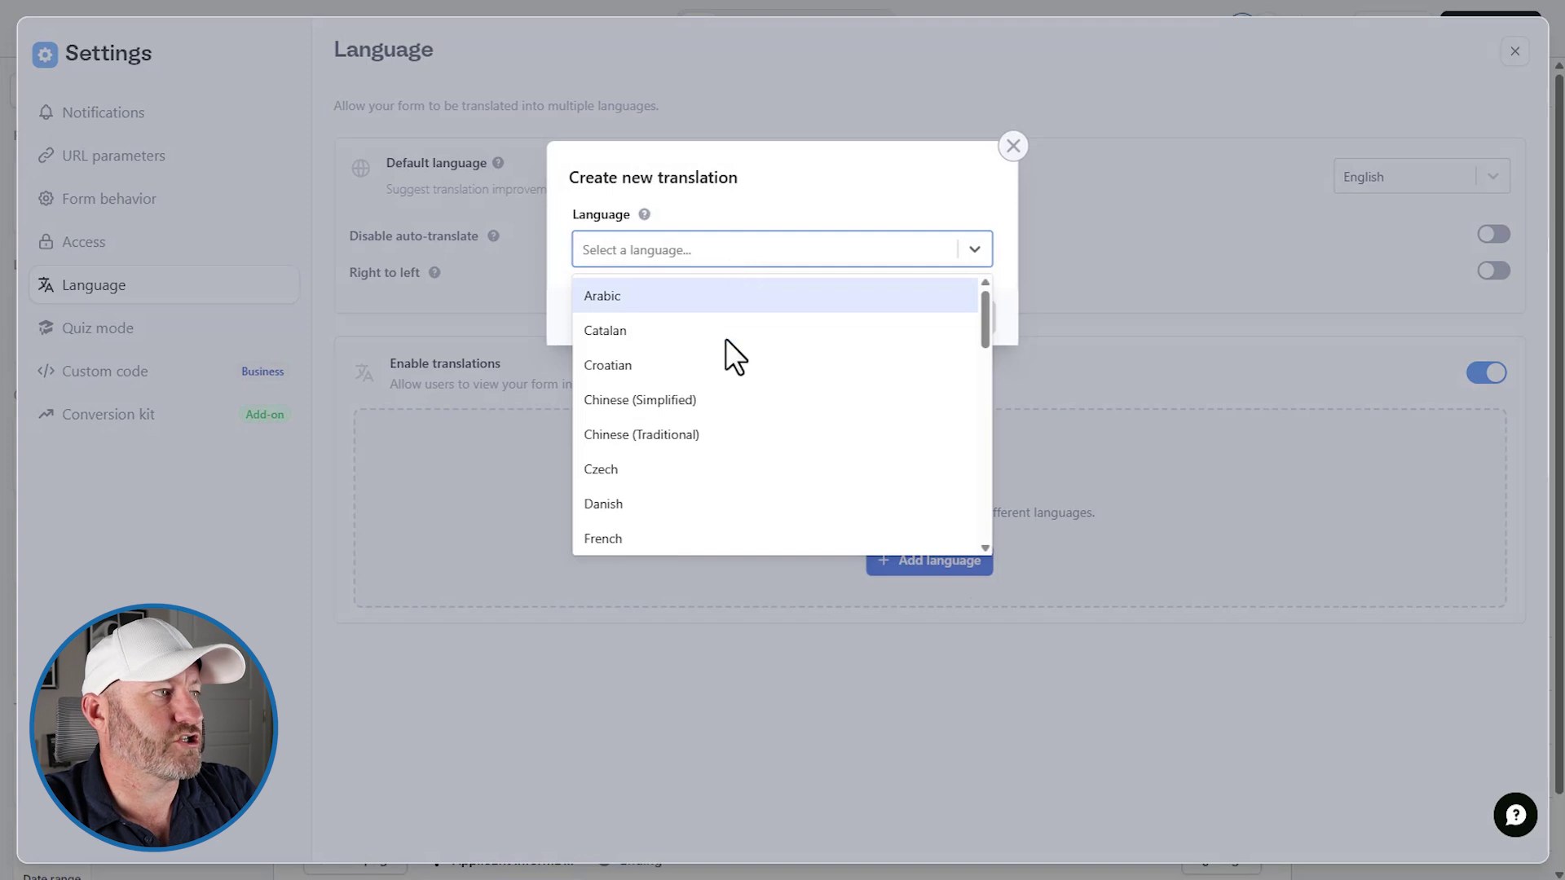
{"action": "left_click", "coordinate": [706, 534]}
{"action": "left_click", "coordinate": [961, 318]}
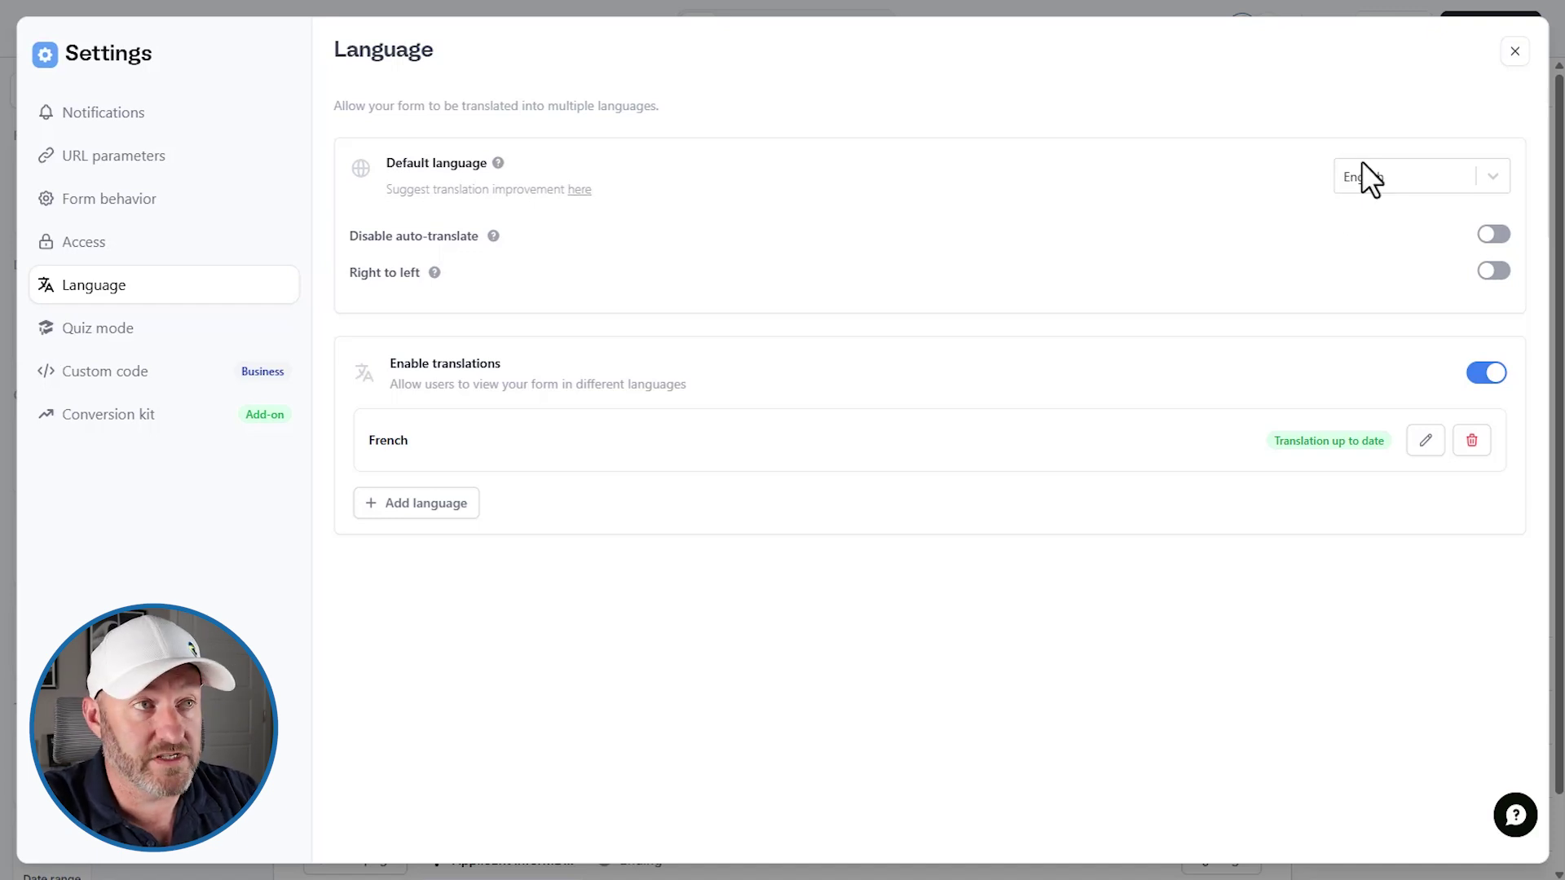
Close Settings and publish the job application form
{"action": "left_click", "coordinate": [1514, 51]}
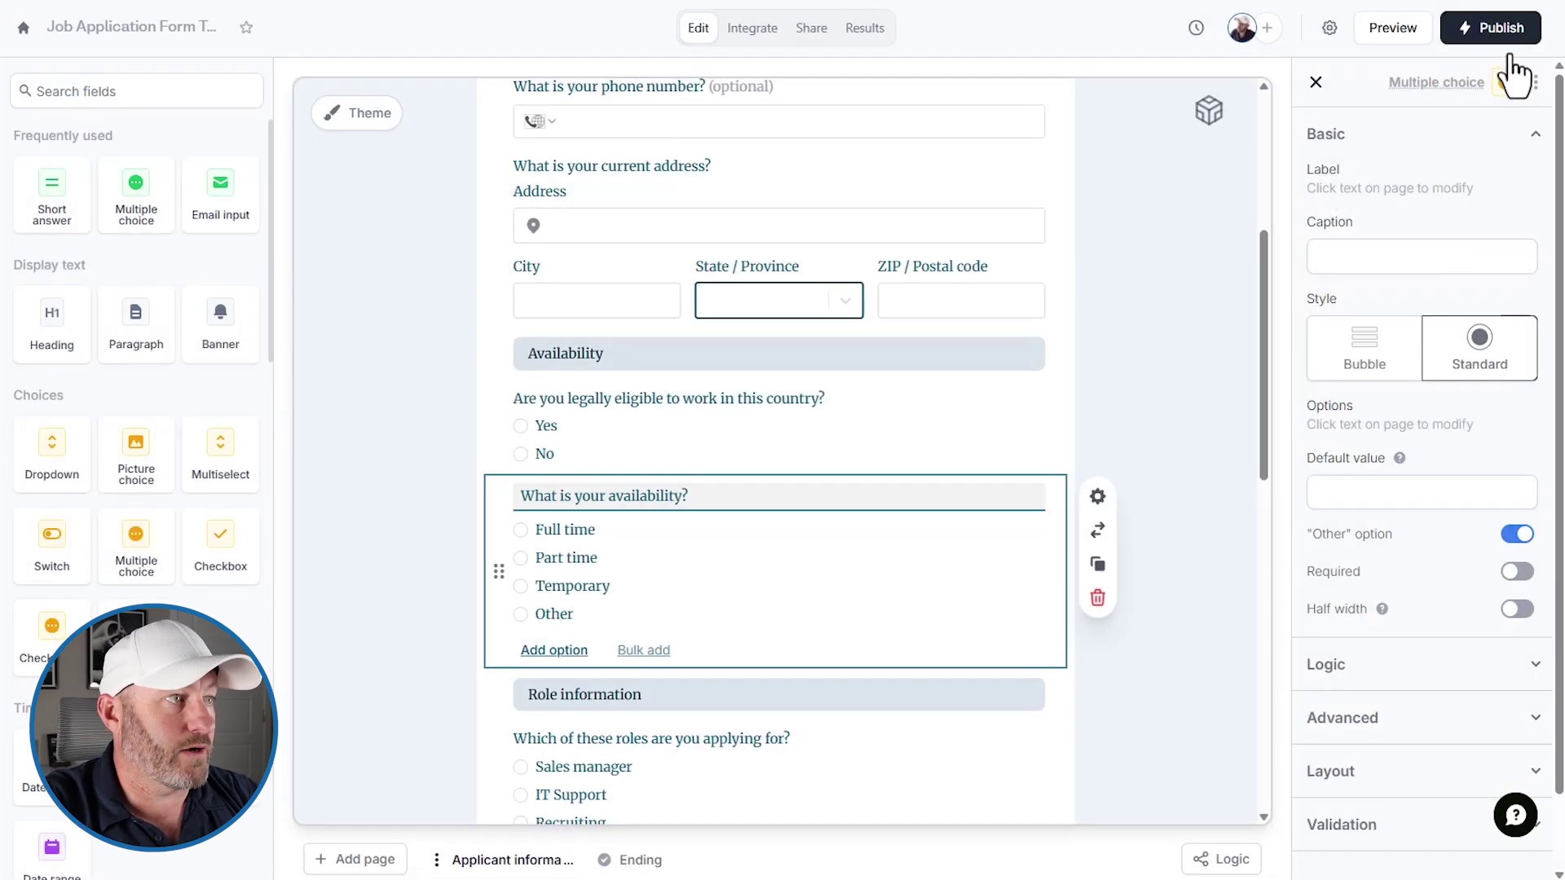
{"action": "scroll", "coordinate": [1141, 420], "scroll_direction": "up", "scroll_amount": 2}
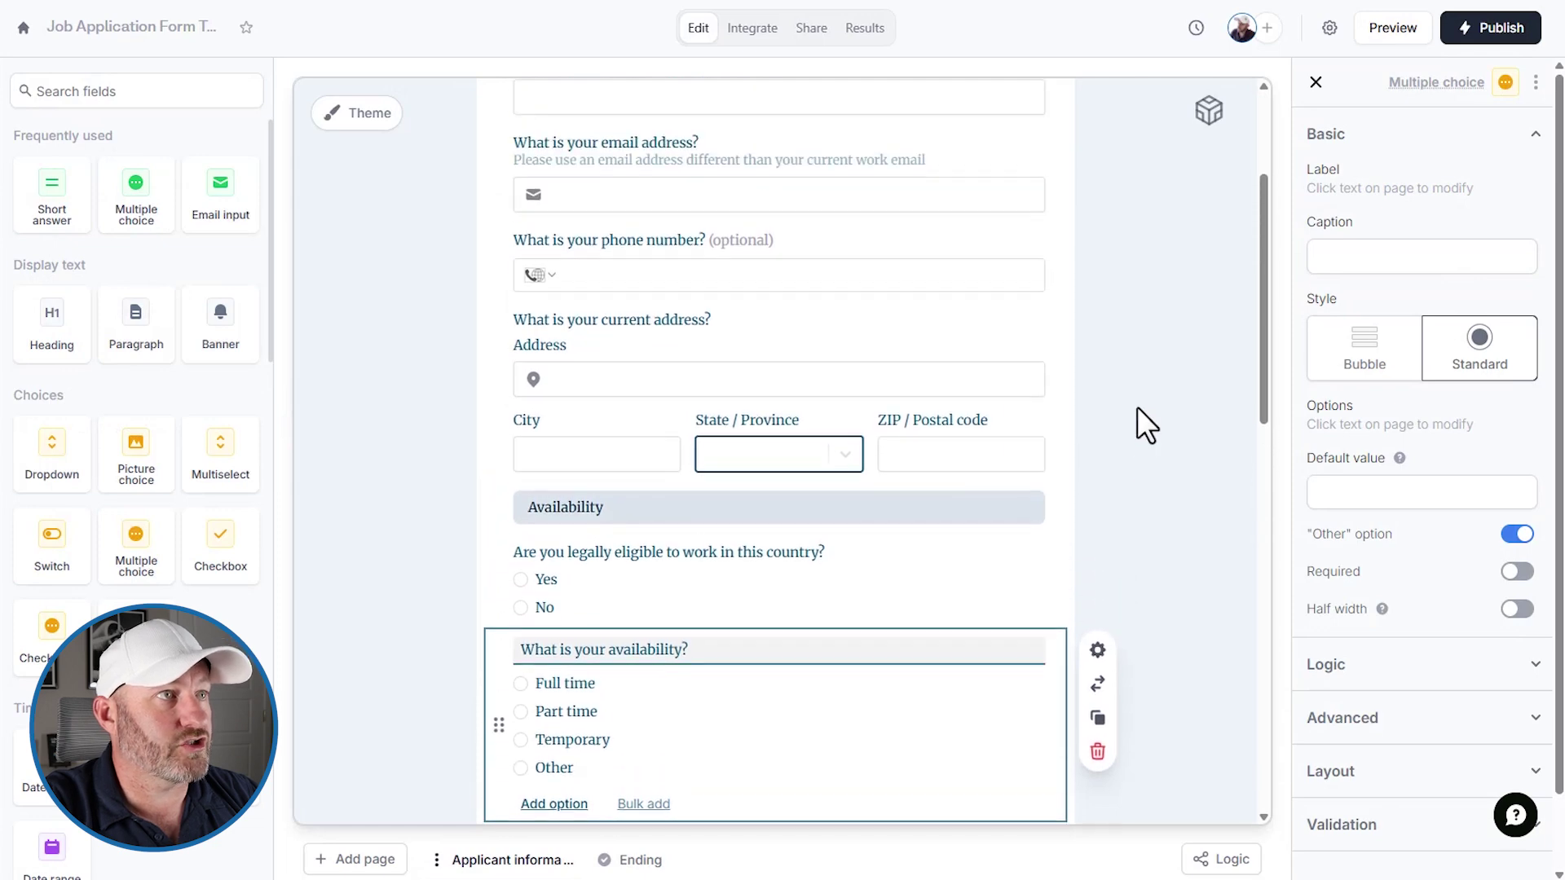
{"action": "scroll", "coordinate": [1136, 409], "scroll_direction": "up", "scroll_amount": 1}
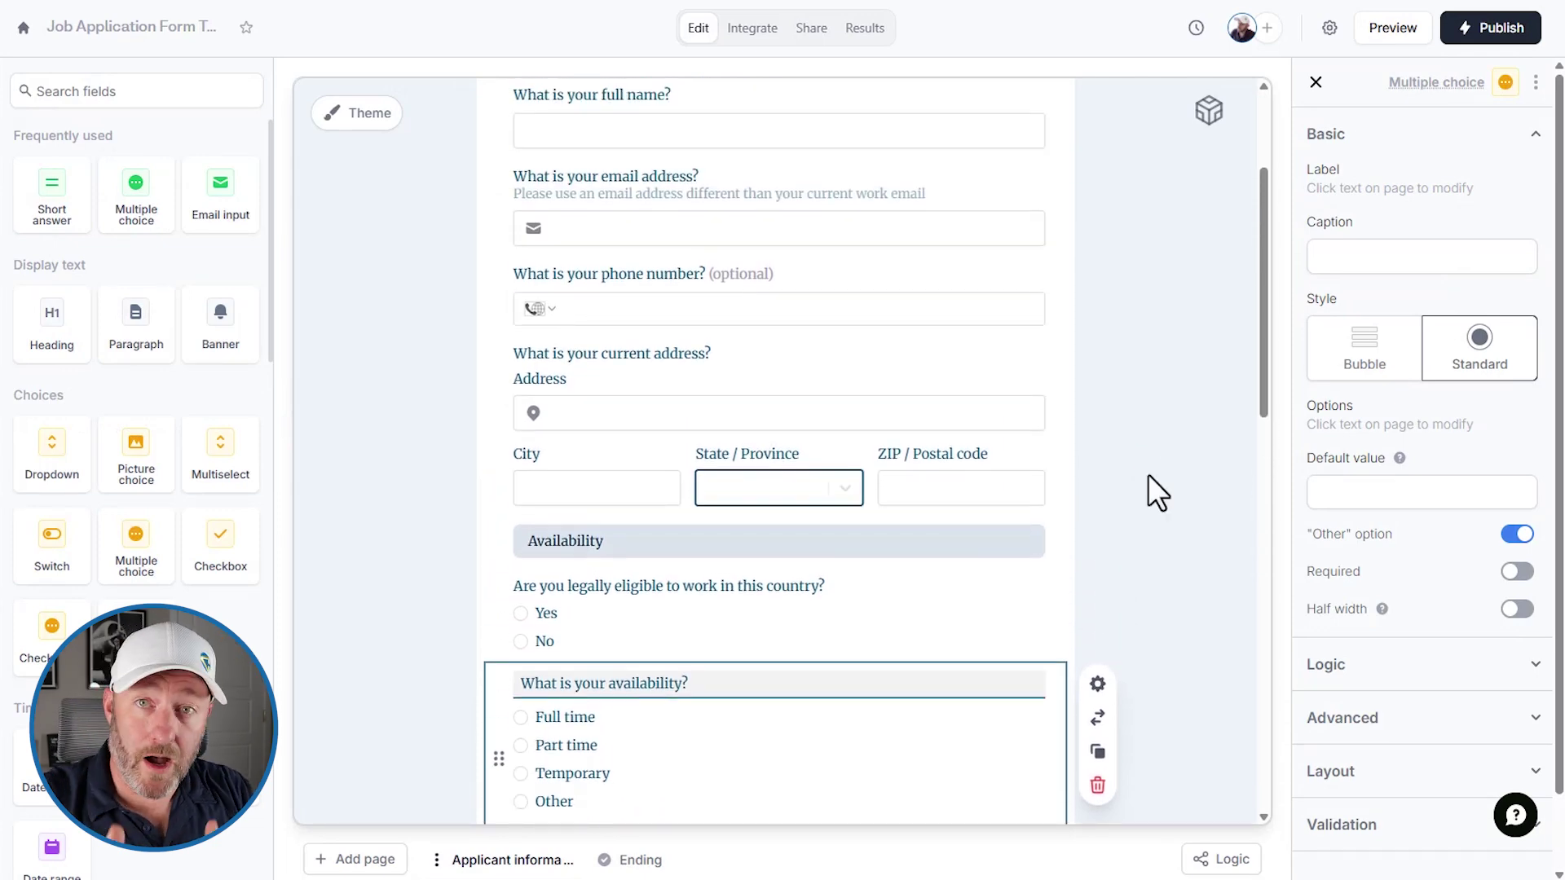
{"action": "left_click", "coordinate": [1477, 31]}
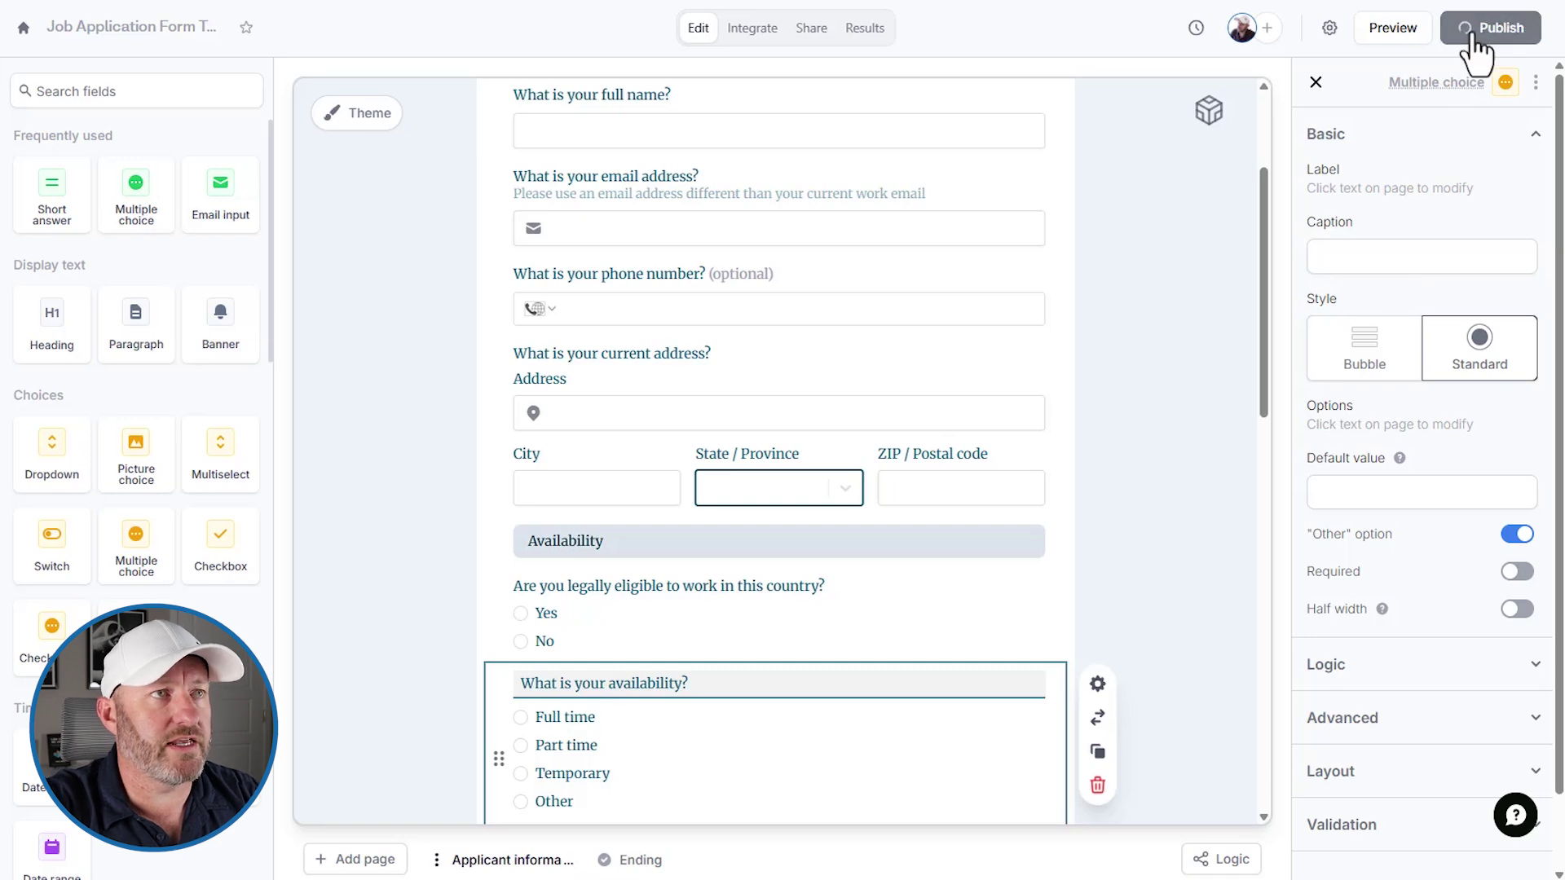
Preview the form and switch its language selector to Français
{"action": "left_click", "coordinate": [1412, 33]}
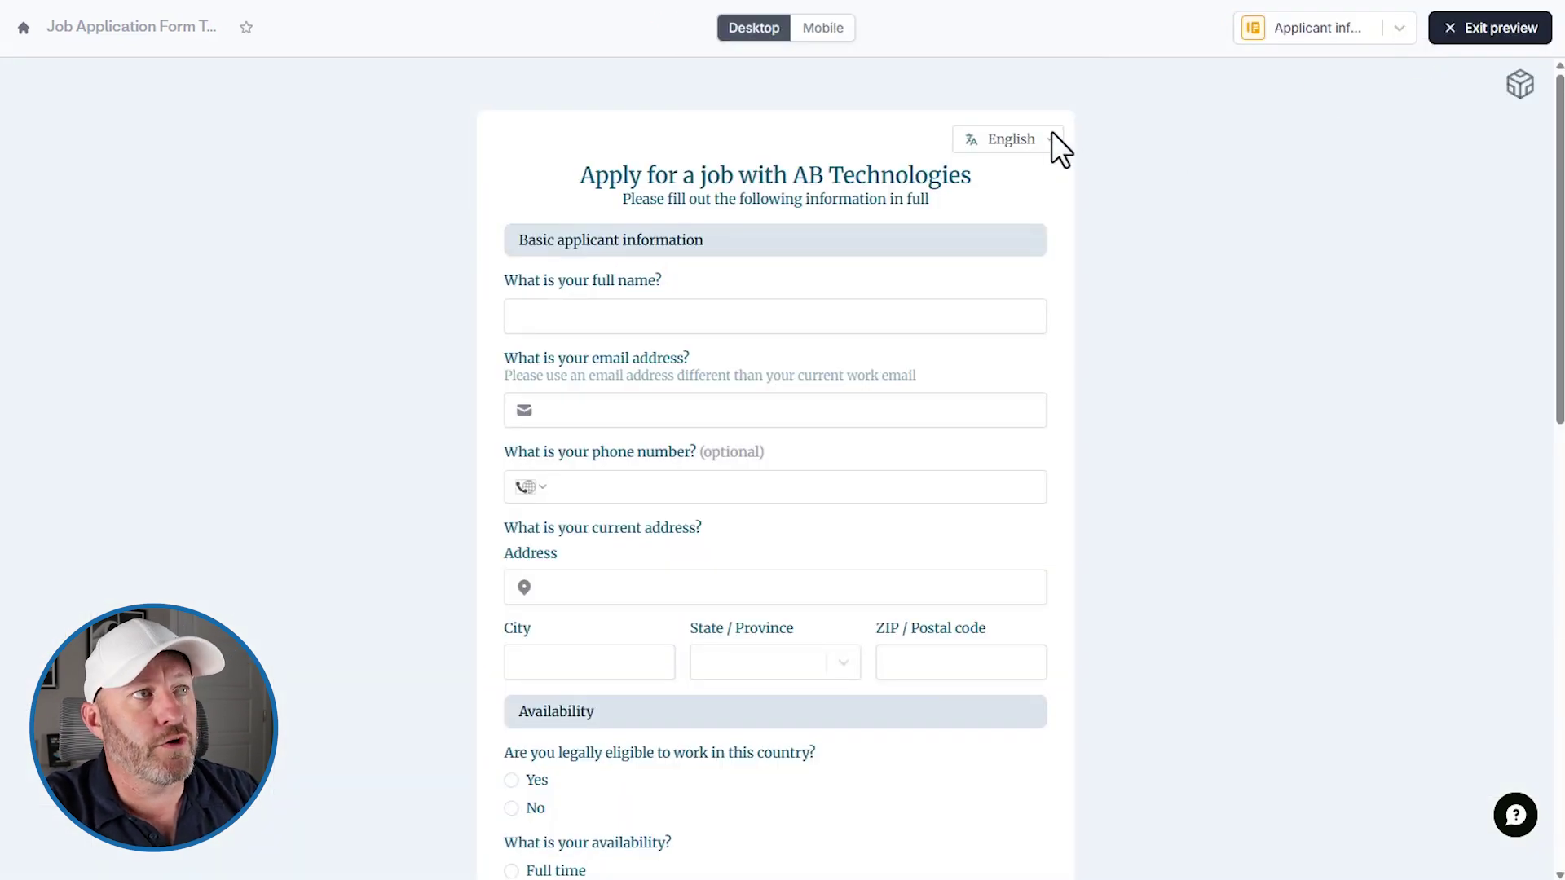
{"action": "left_click", "coordinate": [1023, 142]}
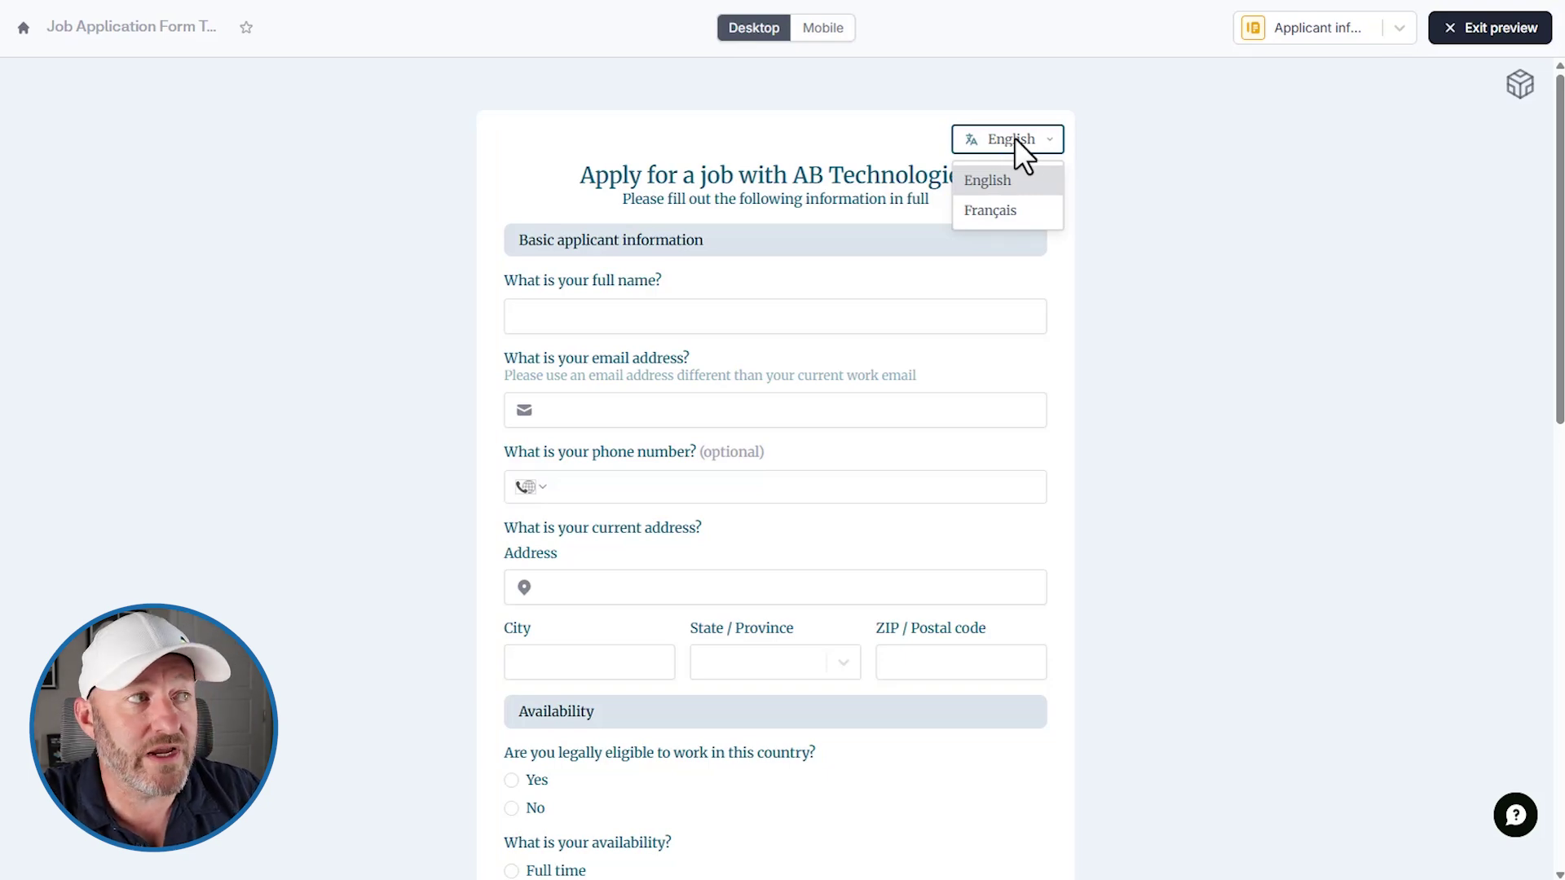
{"action": "left_click", "coordinate": [990, 210]}
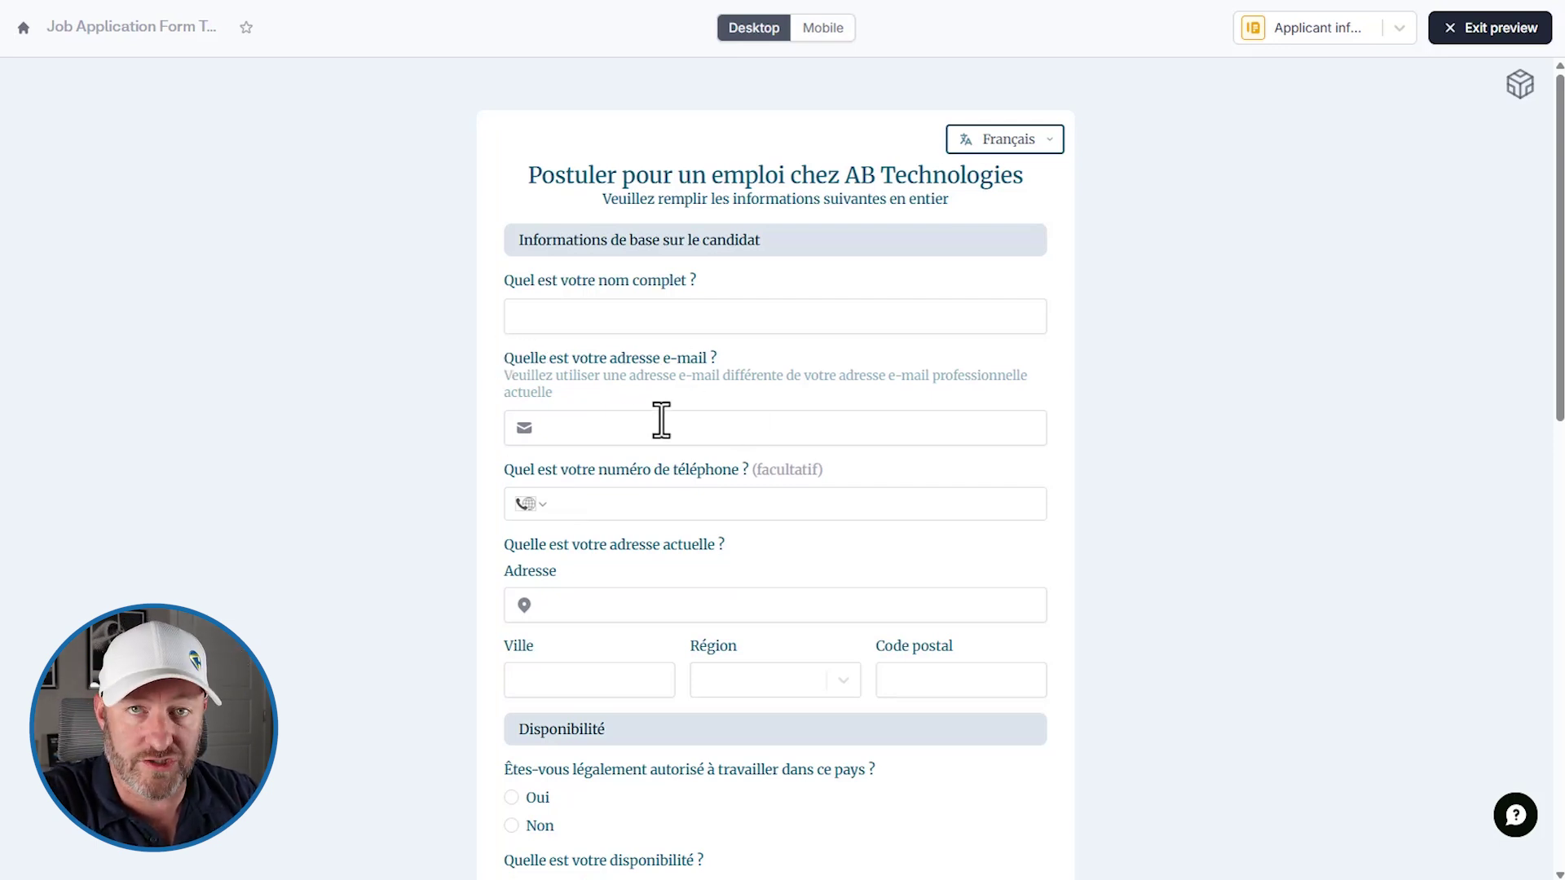
Recheck the language choice still on French, focus the 'Quel est votre nom complet' field, then exit preview
{"action": "left_click", "coordinate": [1034, 140]}
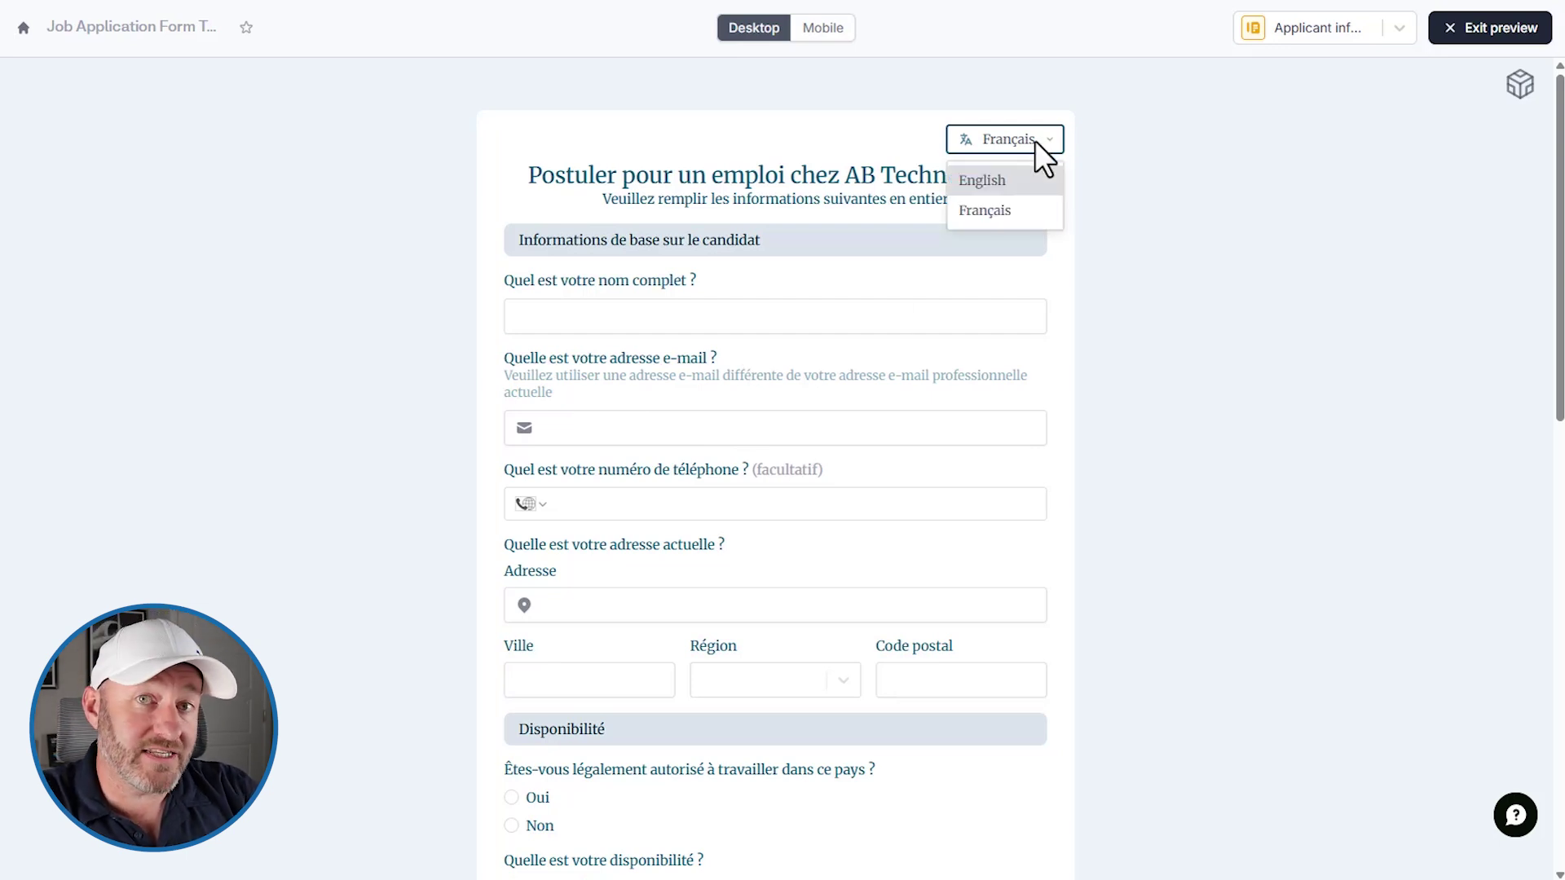
{"action": "left_click", "coordinate": [1020, 209]}
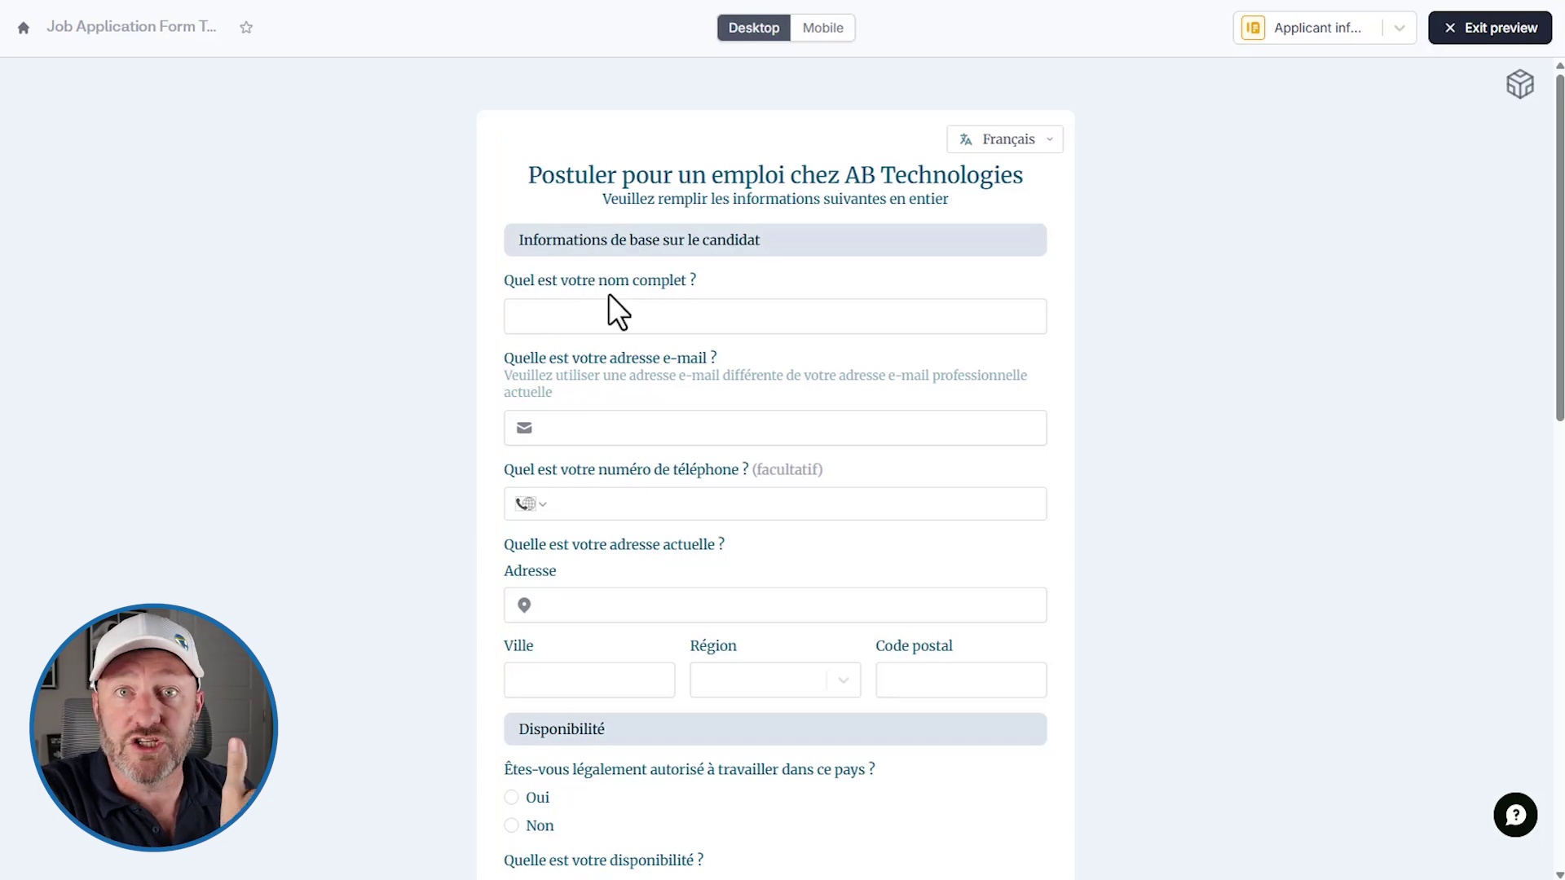
{"action": "left_click", "coordinate": [622, 313]}
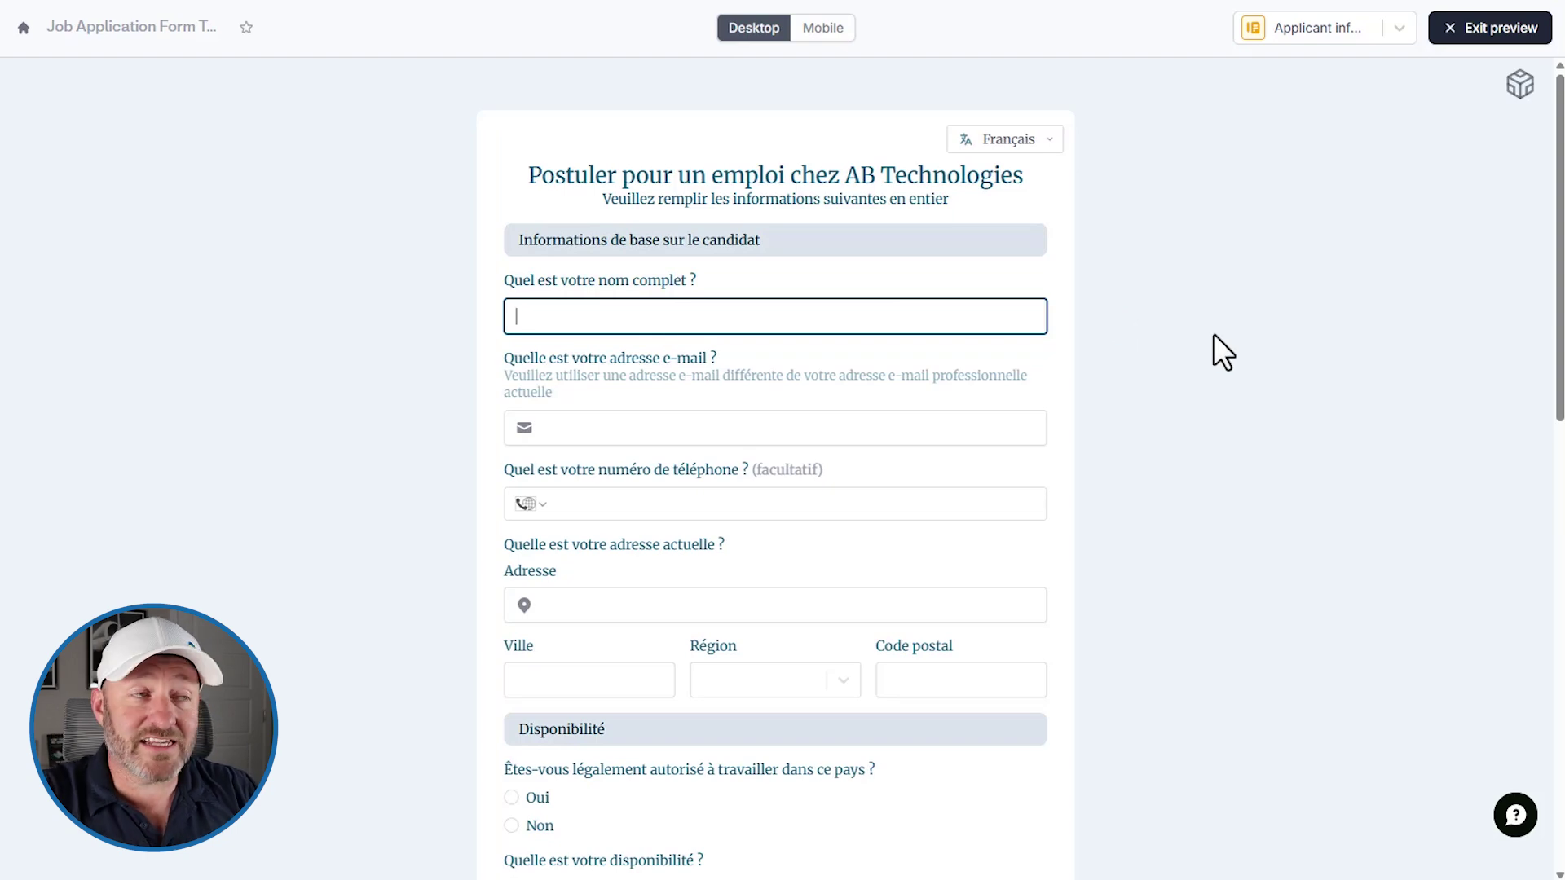
{"action": "left_click", "coordinate": [1473, 42]}
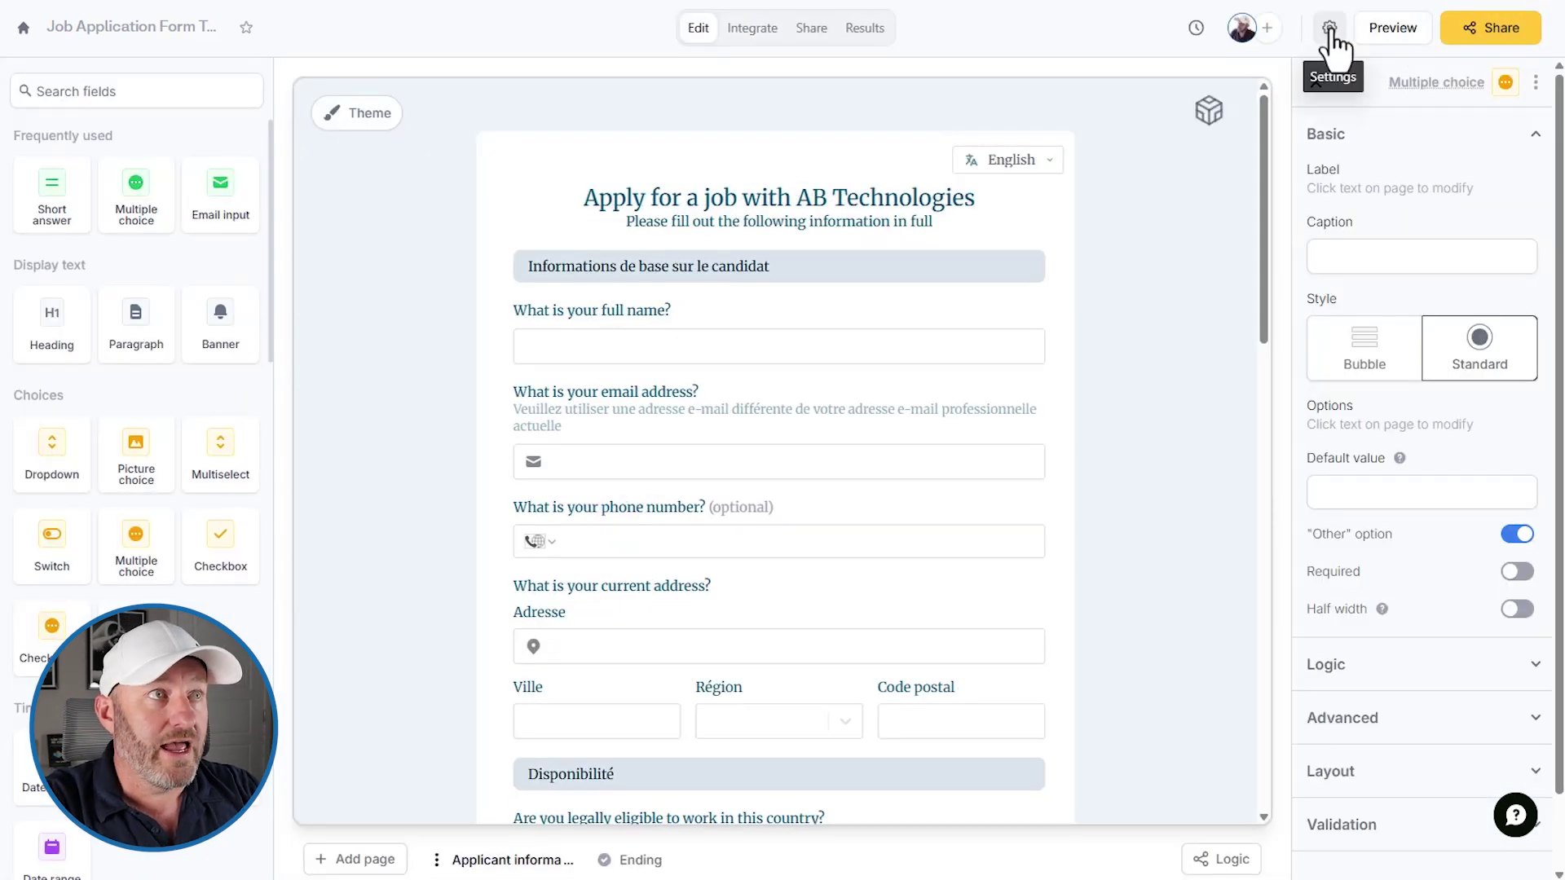
Turn on Disable auto-translate in the form's Language settings and return to the editor
{"action": "left_click", "coordinate": [1330, 33]}
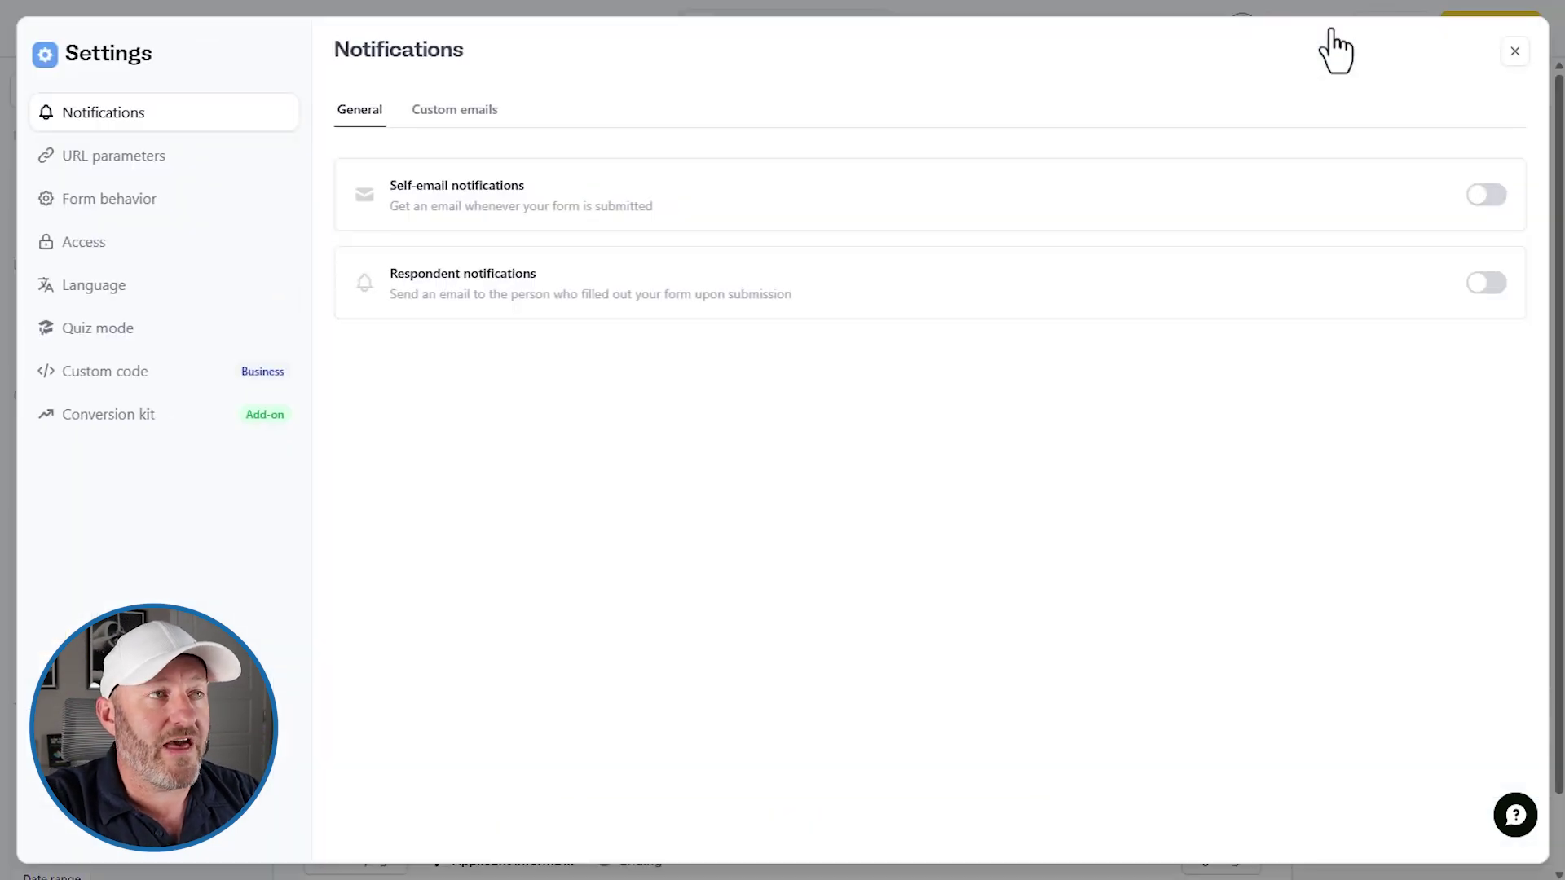
{"action": "left_click", "coordinate": [94, 287]}
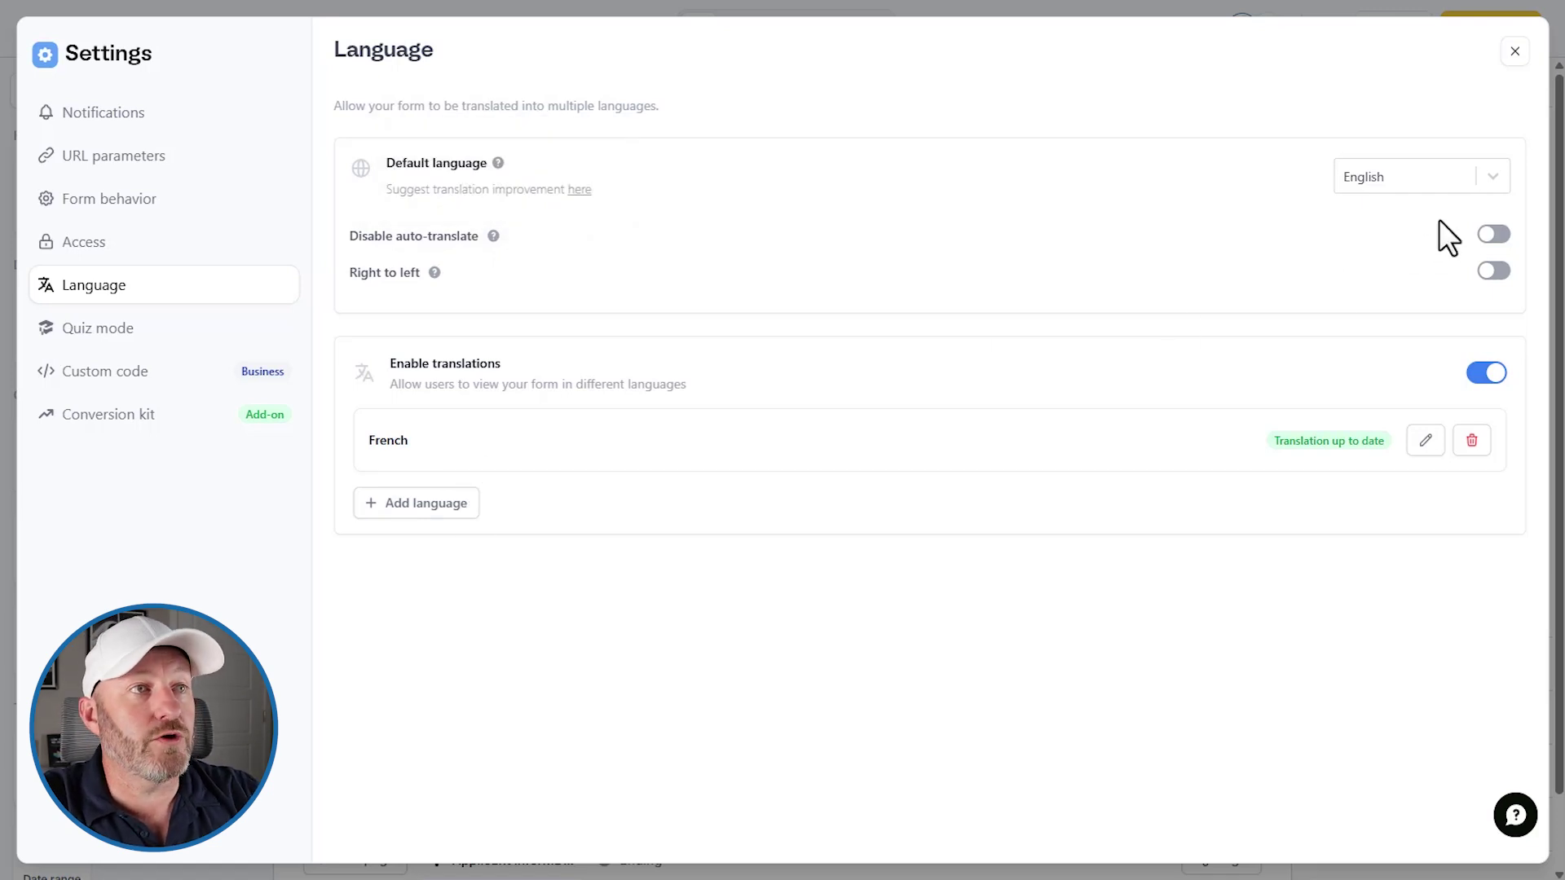
{"action": "left_click", "coordinate": [1495, 235]}
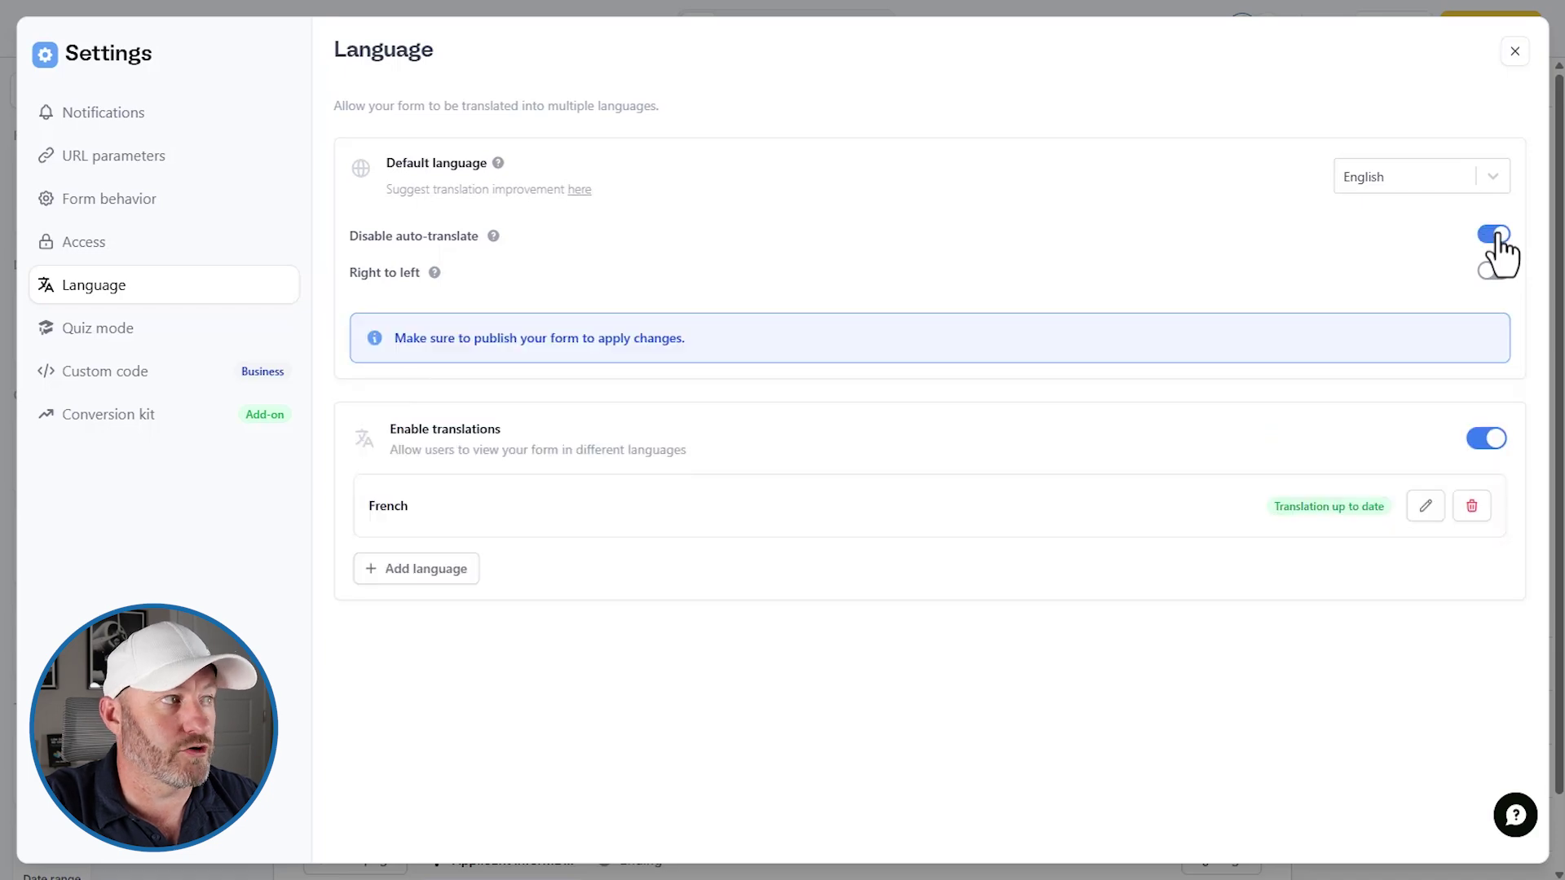
{"action": "left_click", "coordinate": [1512, 54]}
Check the English/Français switcher on the editor canvas, then reopen the form settings
{"action": "left_click", "coordinate": [1014, 154]}
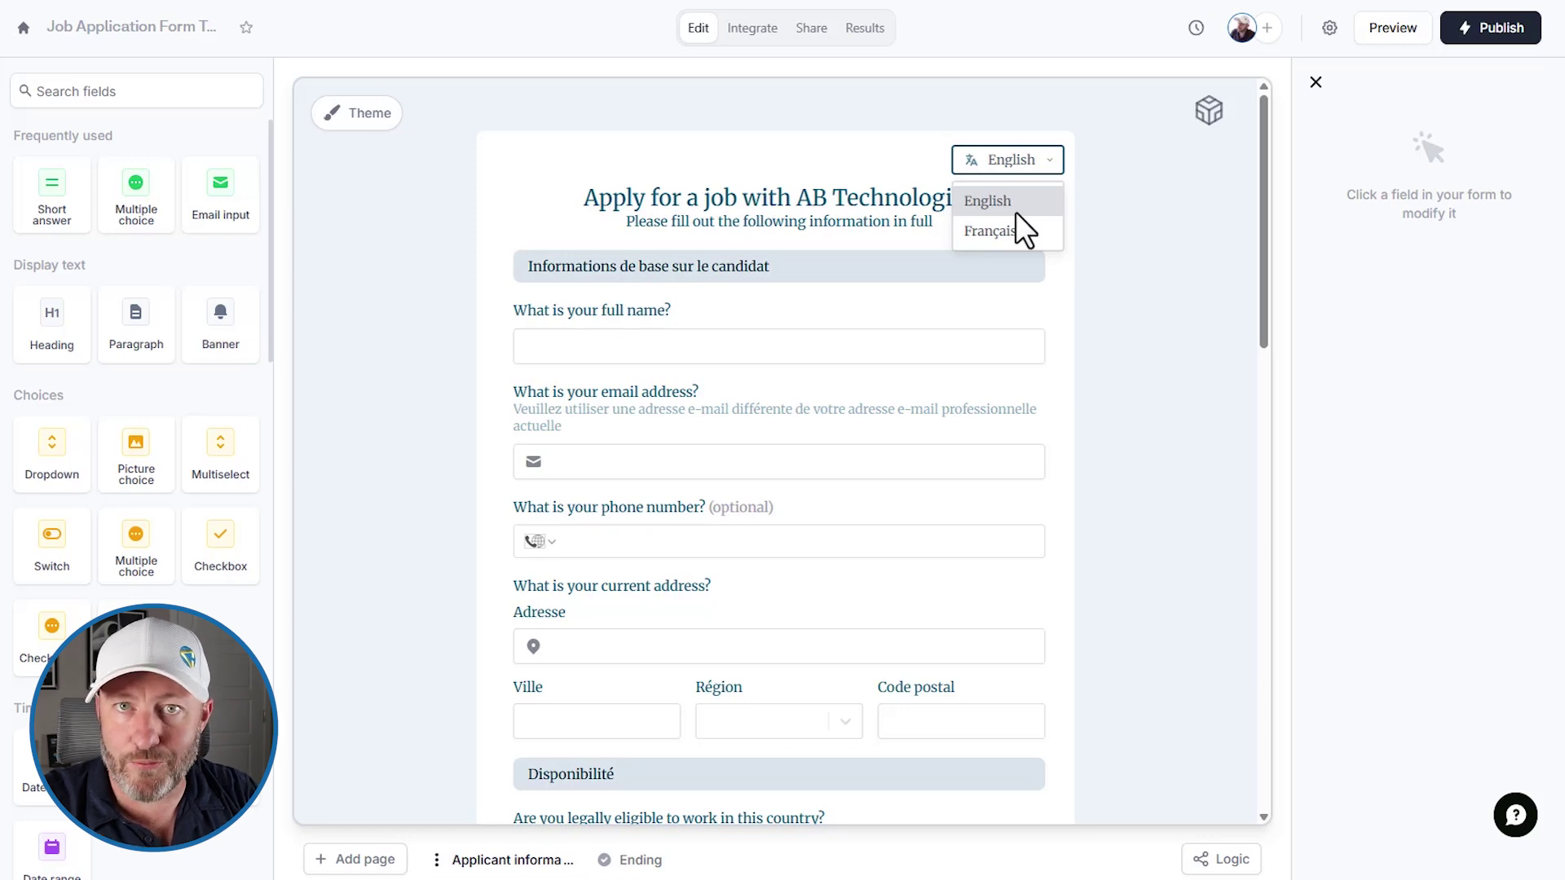
{"action": "left_click", "coordinate": [1089, 373]}
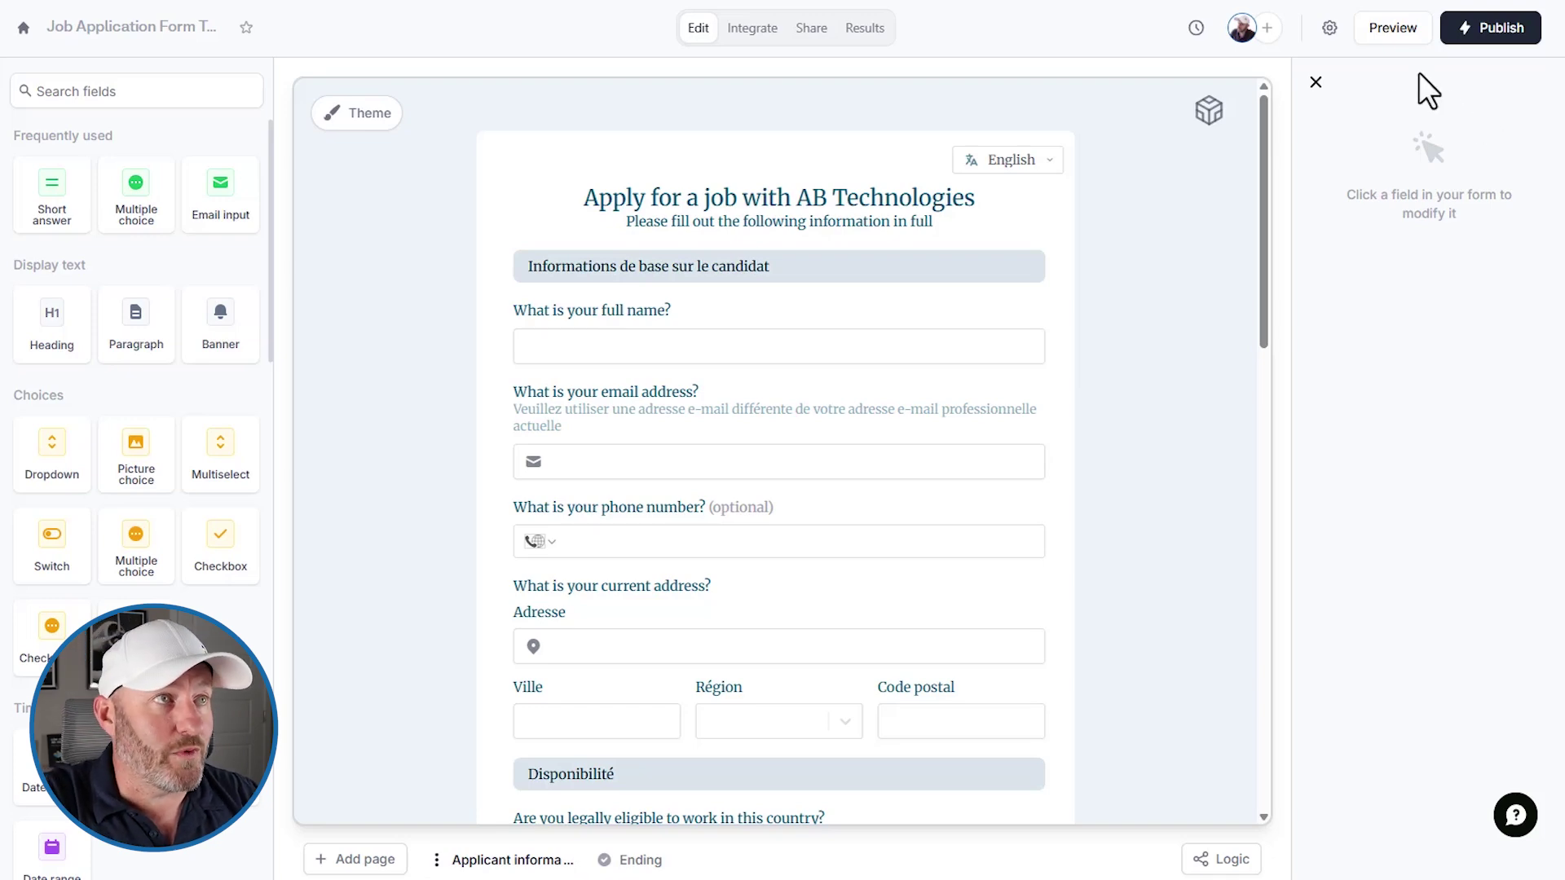
{"action": "left_click", "coordinate": [1329, 29]}
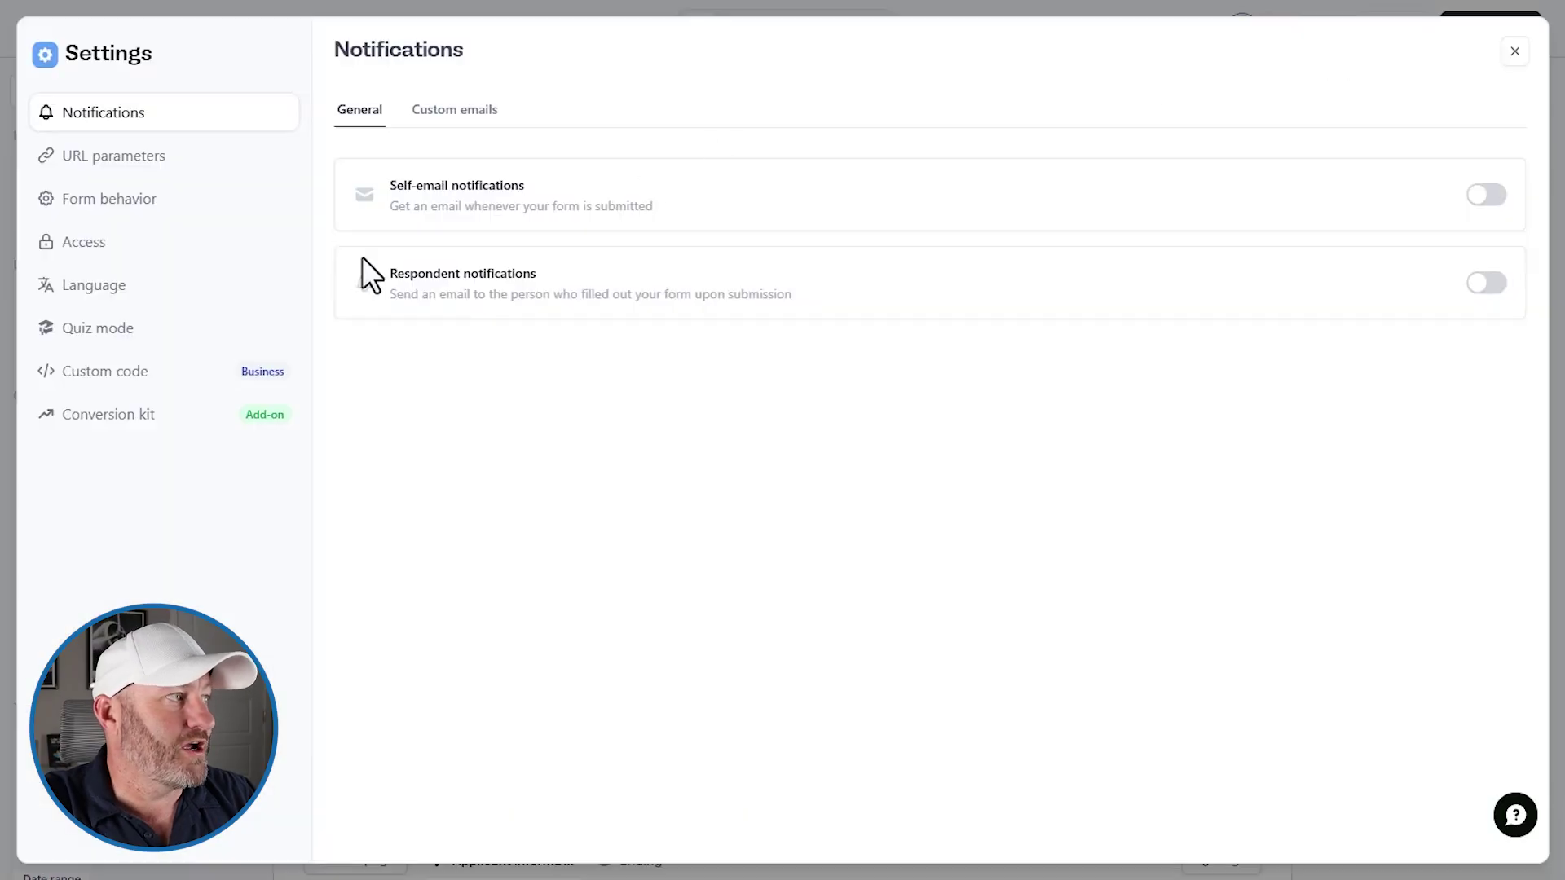
Show the Language settings with auto-translate disabled and the French translation up to date
{"action": "left_click", "coordinate": [114, 290]}
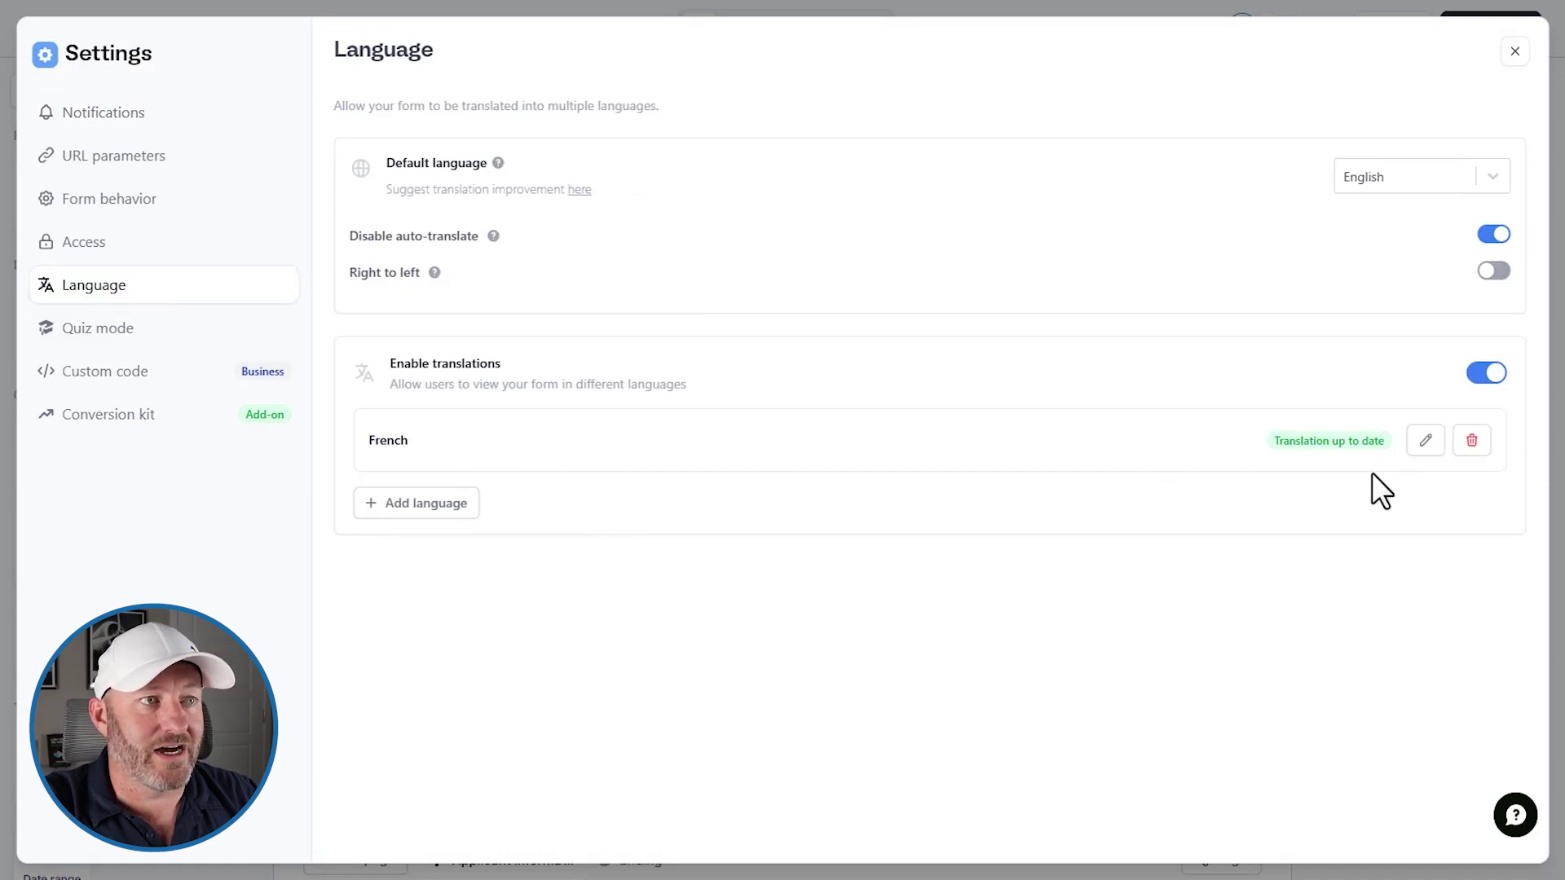